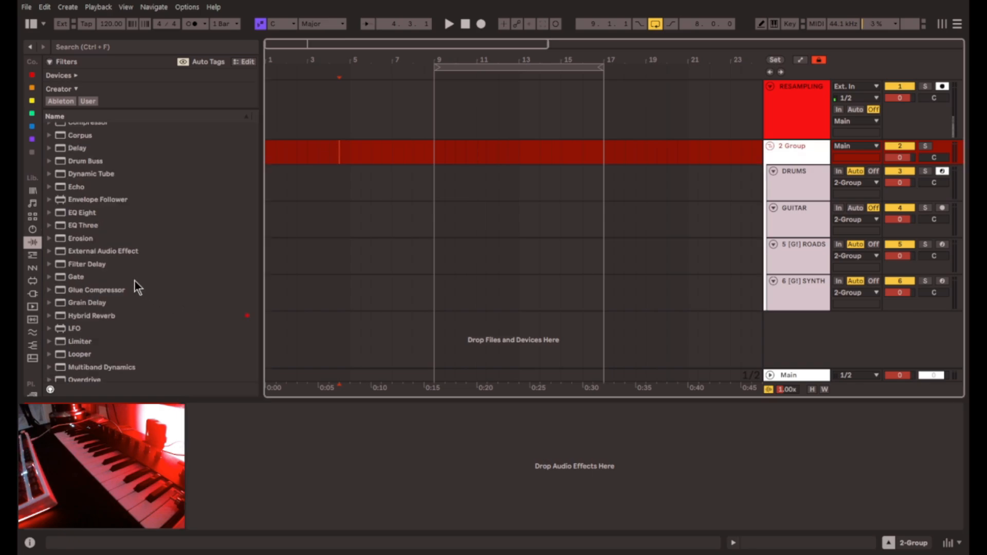
# Load Filter Delay onto the 2 Group track and add Echo after it in the effect chain
pyautogui.moveTo(103, 265); pyautogui.dragTo(280, 470)
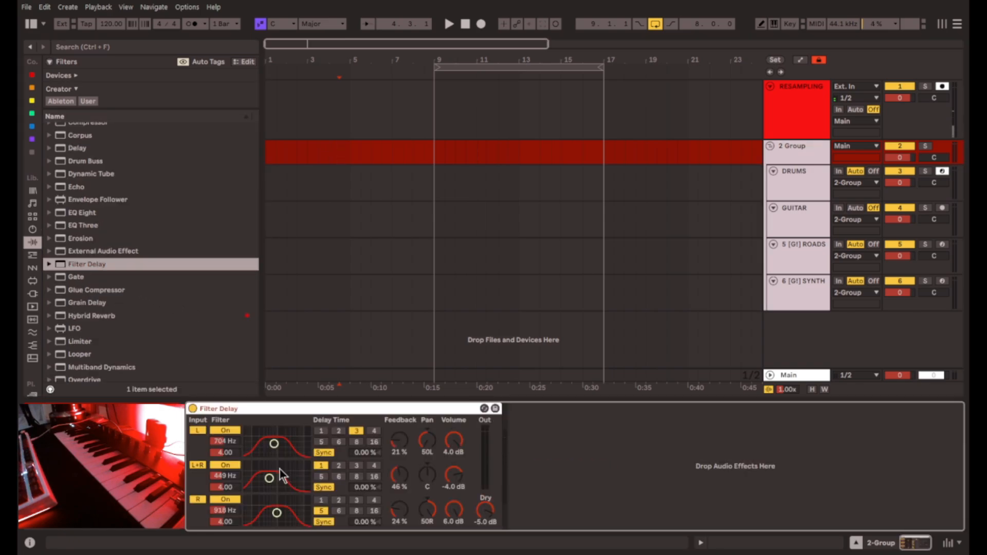
pyautogui.scroll(2, 144, 298)
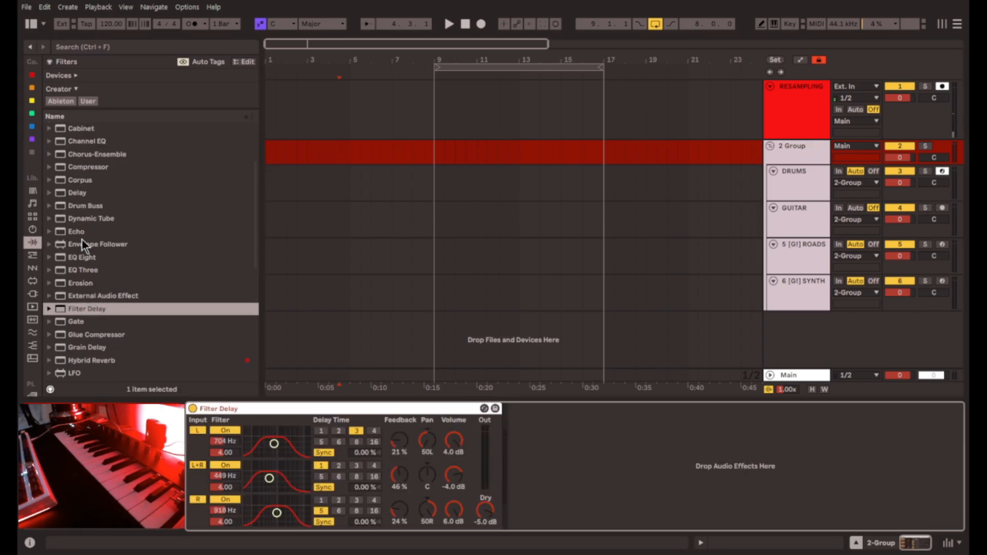
pyautogui.moveTo(82, 232); pyautogui.dragTo(628, 466)
pyautogui.moveTo(78, 194); pyautogui.dragTo(199, 456)
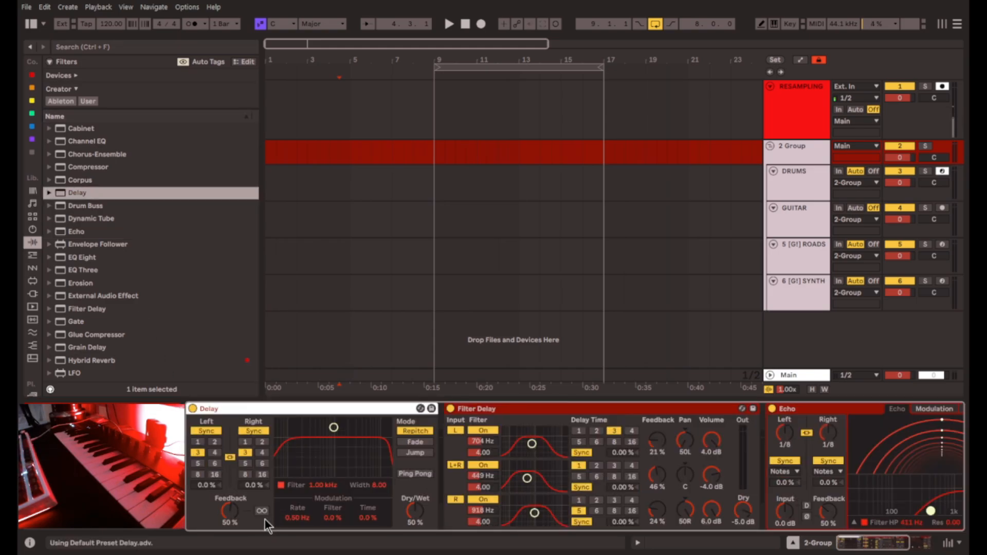
pyautogui.click(225, 508)
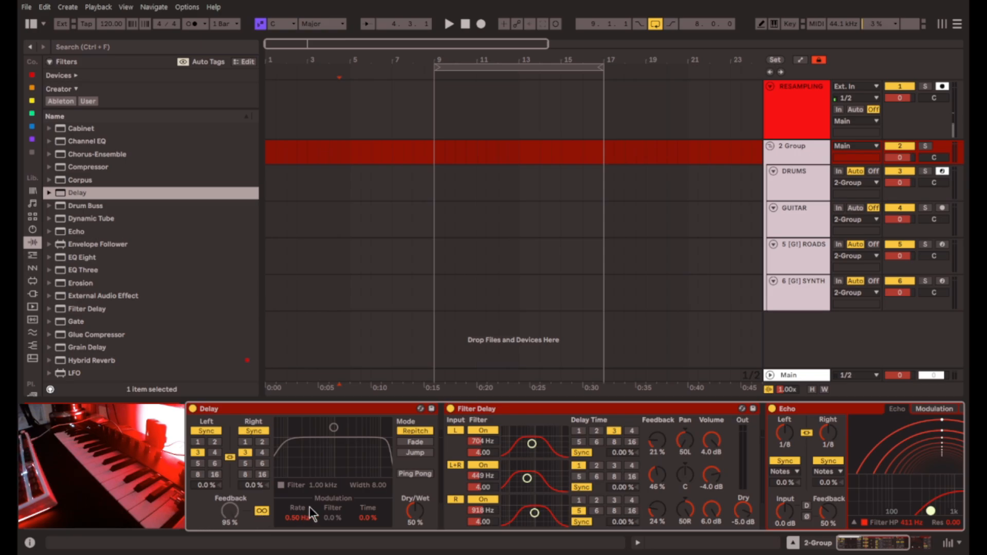
pyautogui.click(267, 418)
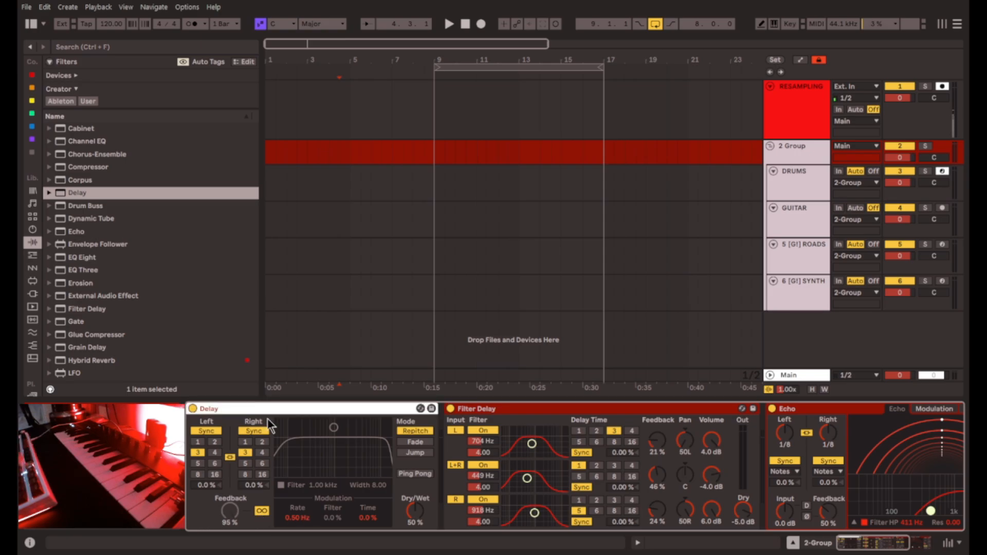
pyautogui.press('Delete')
# Fold the Echo device in the 2 Group chain and select Filter Delay
pyautogui.click(565, 408)
pyautogui.click(428, 407)
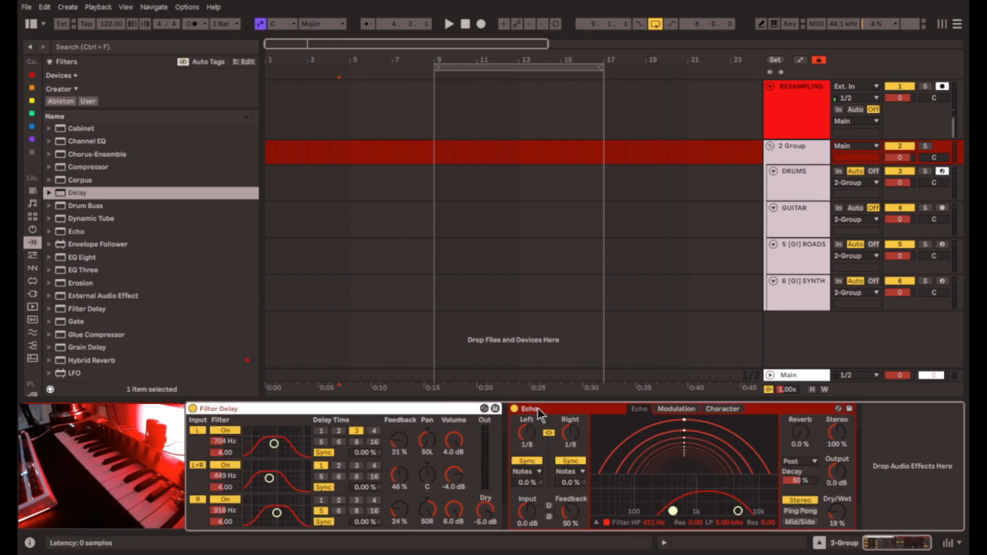
pyautogui.click(538, 408)
pyautogui.doubleClick(520, 410)
pyautogui.click(409, 410)
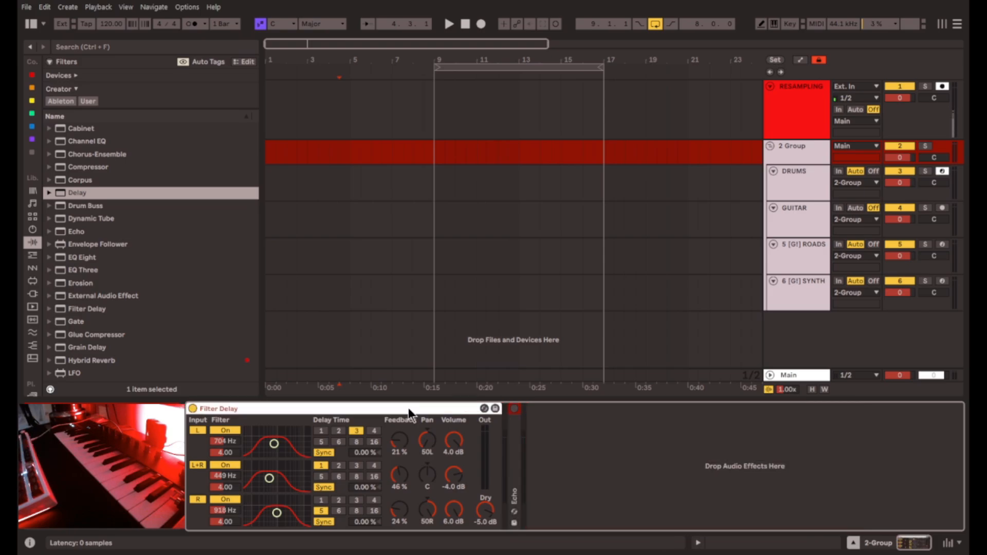
# Set the RESAMPLING track's audio input source to Resampling
pyautogui.click(730, 108)
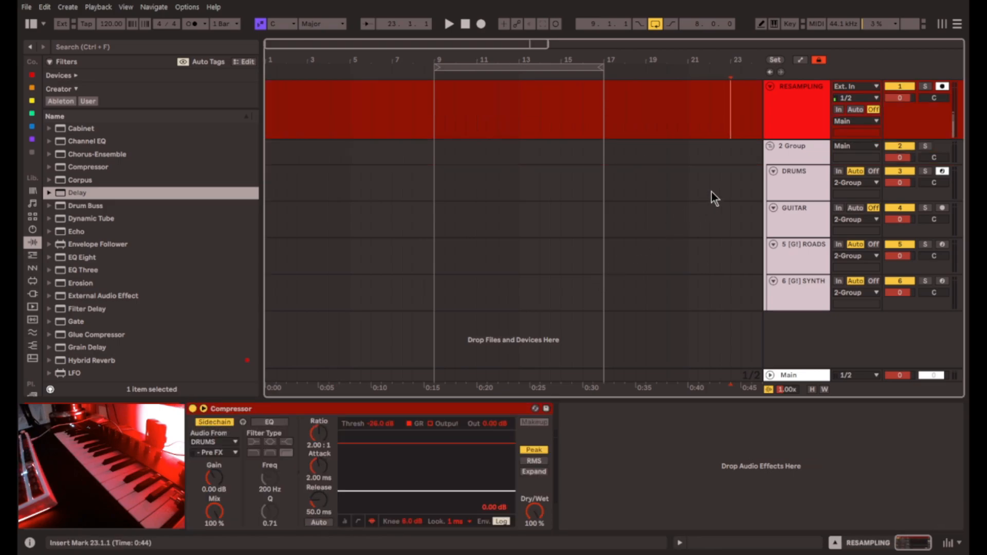
pyautogui.click(801, 108)
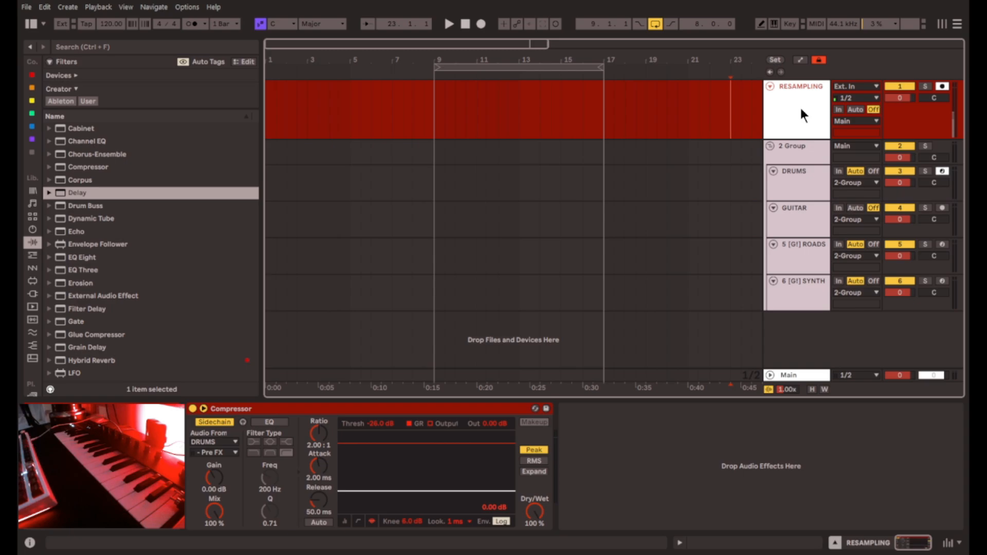
pyautogui.click(854, 86)
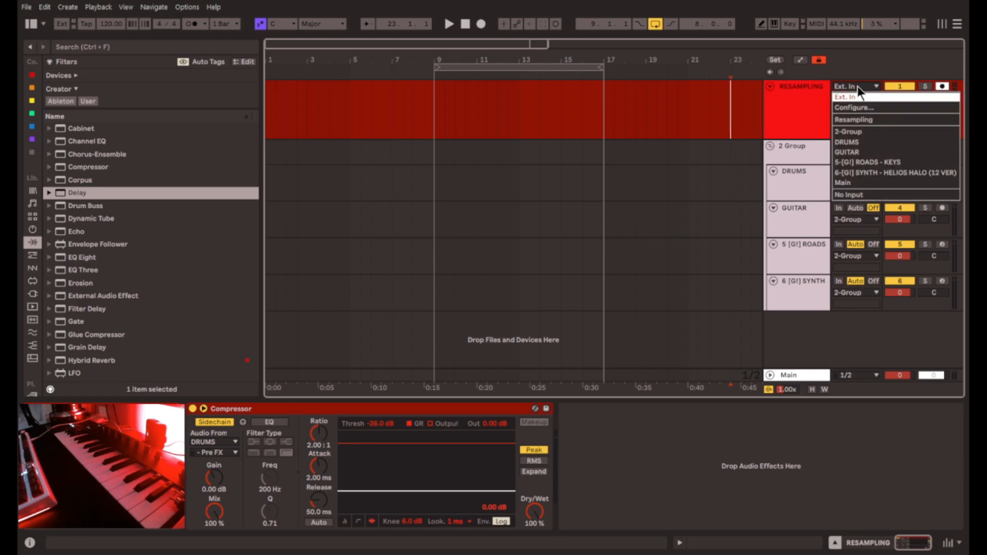
pyautogui.click(859, 118)
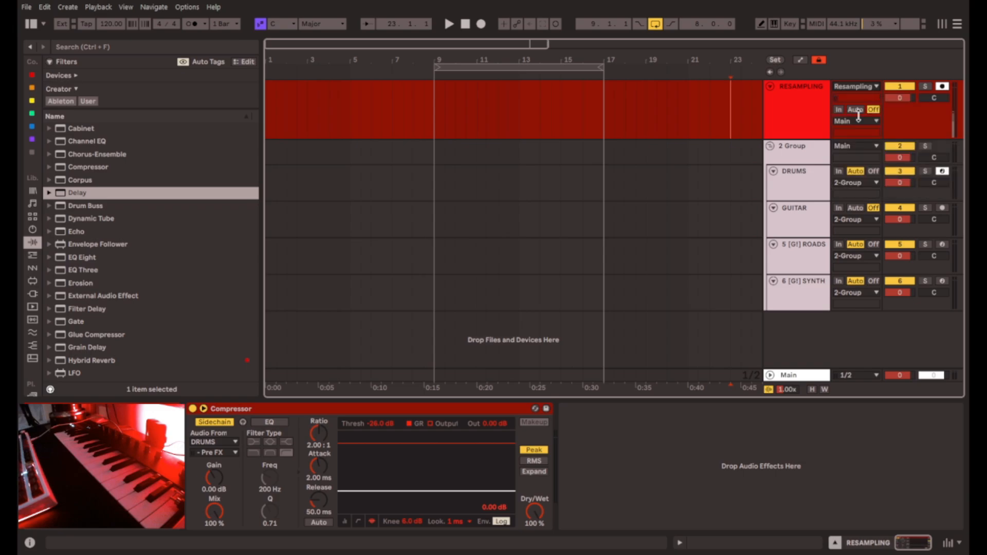
pyautogui.moveTo(699, 111); pyautogui.dragTo(468, 135)
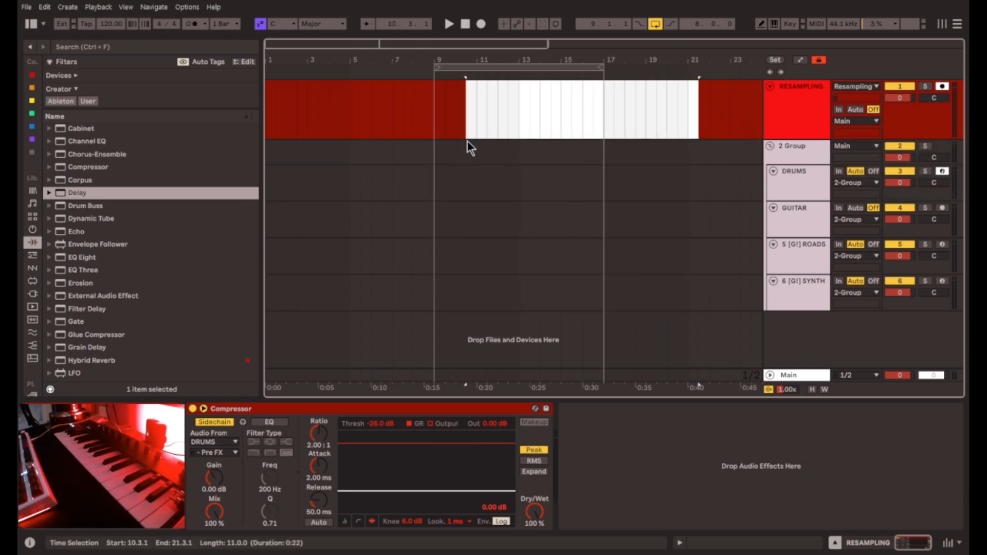
pyautogui.click(798, 146)
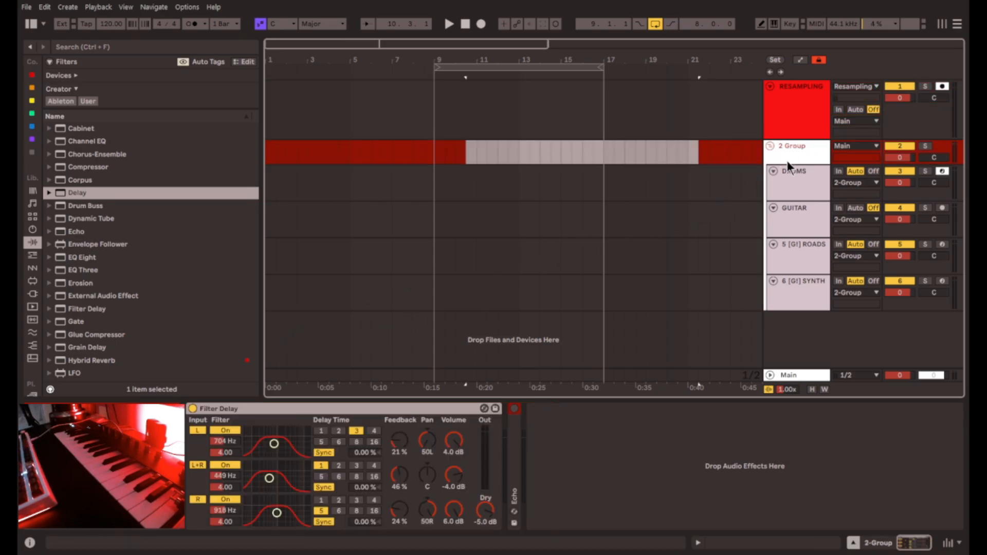
pyautogui.moveTo(748, 153); pyautogui.dragTo(437, 158)
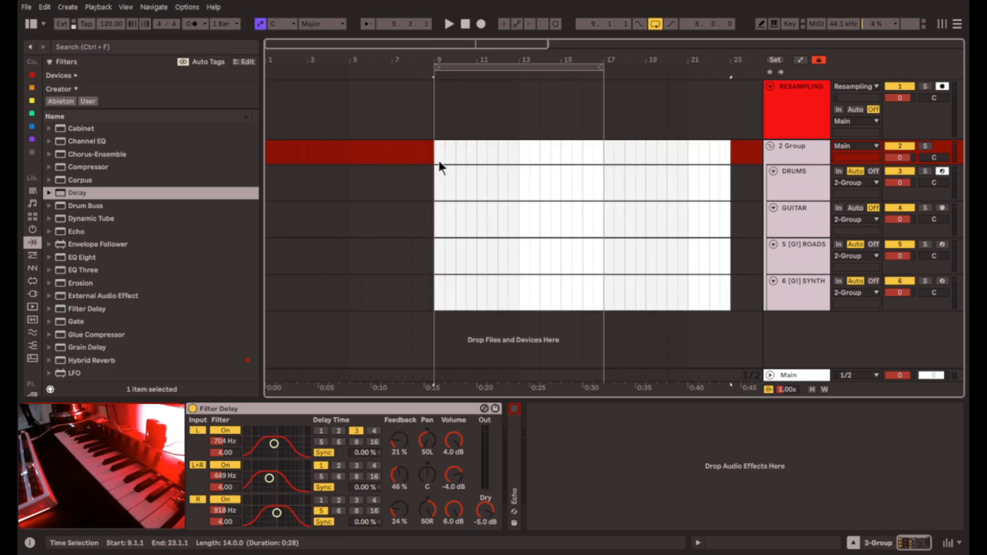
pyautogui.click(791, 152)
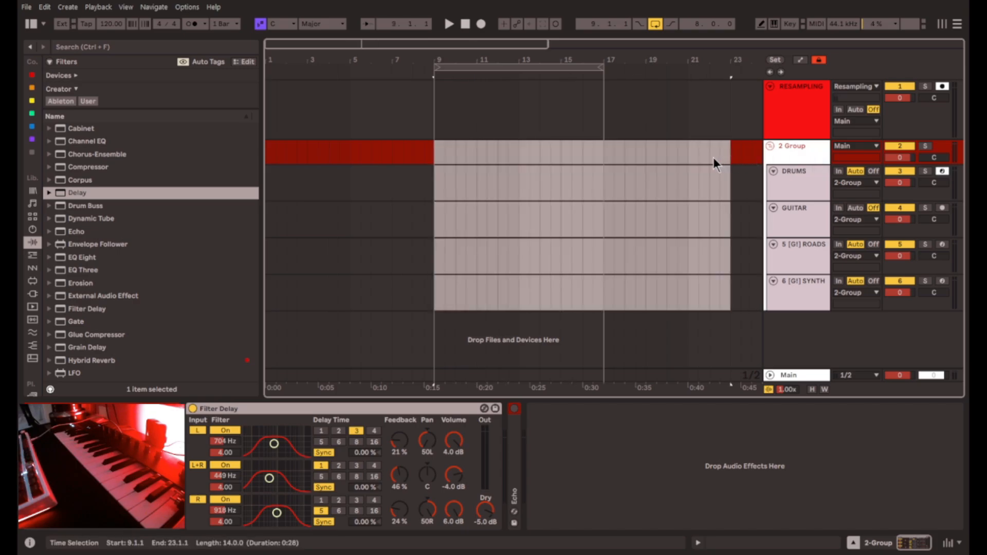
# Set the RESAMPLING track's audio input source to 2-Group
pyautogui.click(786, 120)
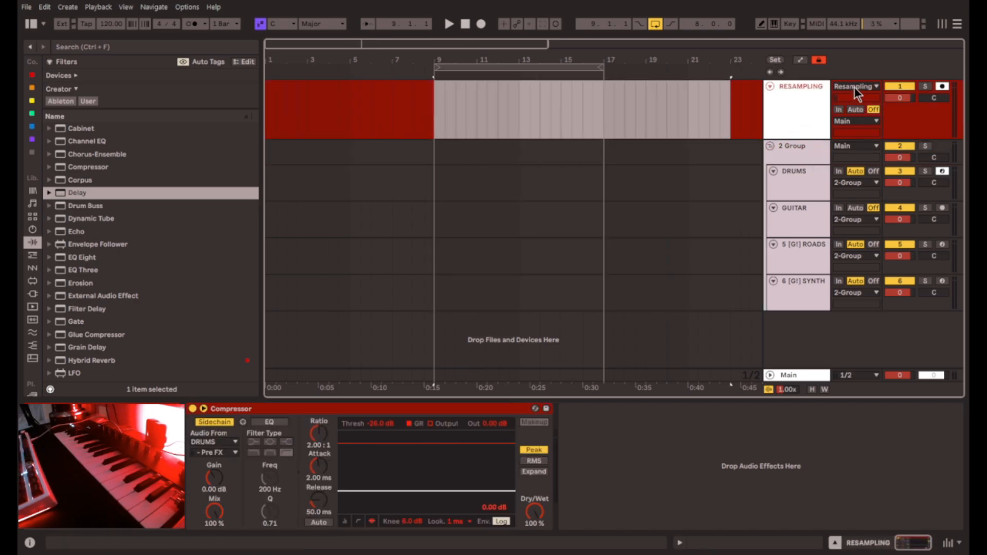
pyautogui.click(853, 87)
pyautogui.click(855, 88)
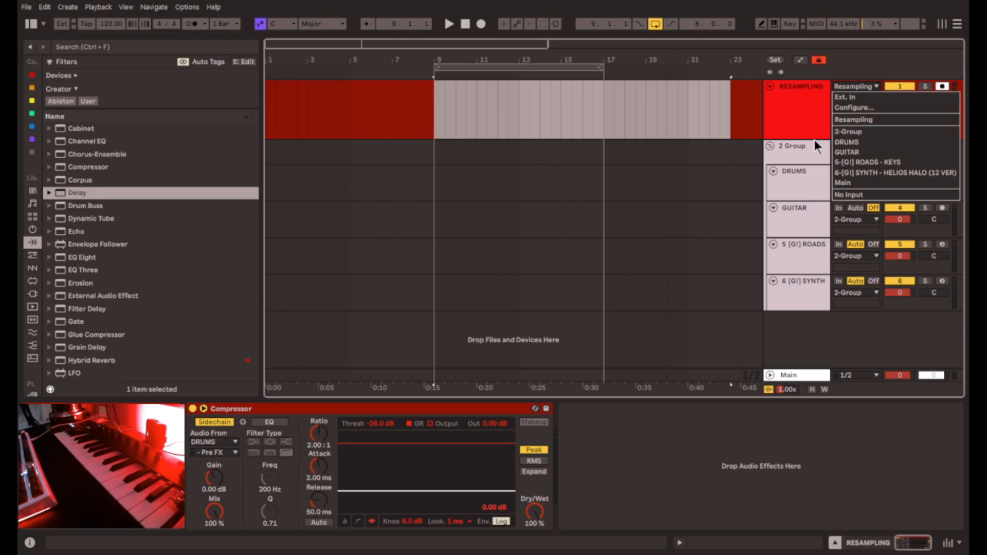
pyautogui.click(848, 132)
# Examine the routing and device chains of the RESAMPLING, 2 Group, DRUMS, ROADS and GUITAR tracks
pyautogui.click(807, 147)
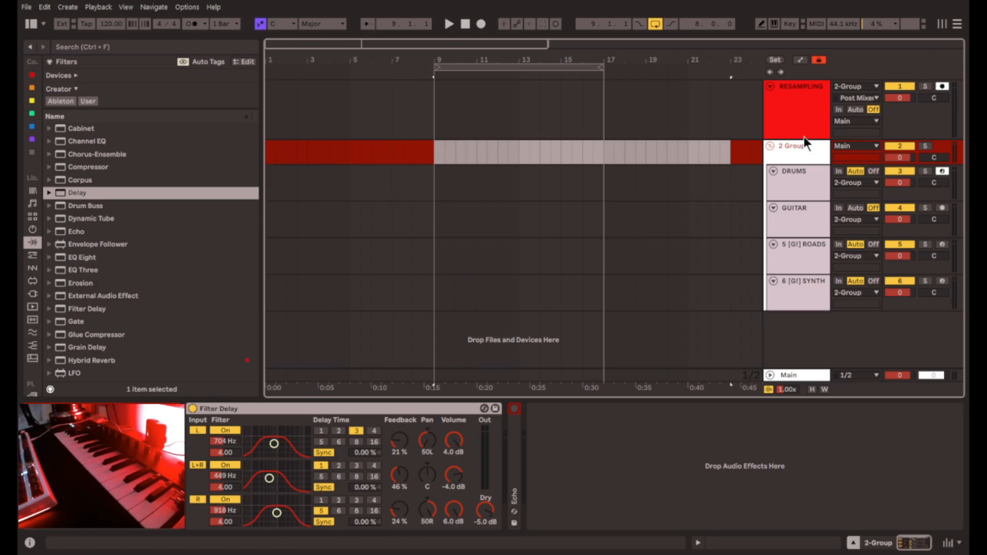
pyautogui.click(853, 87)
pyautogui.click(803, 109)
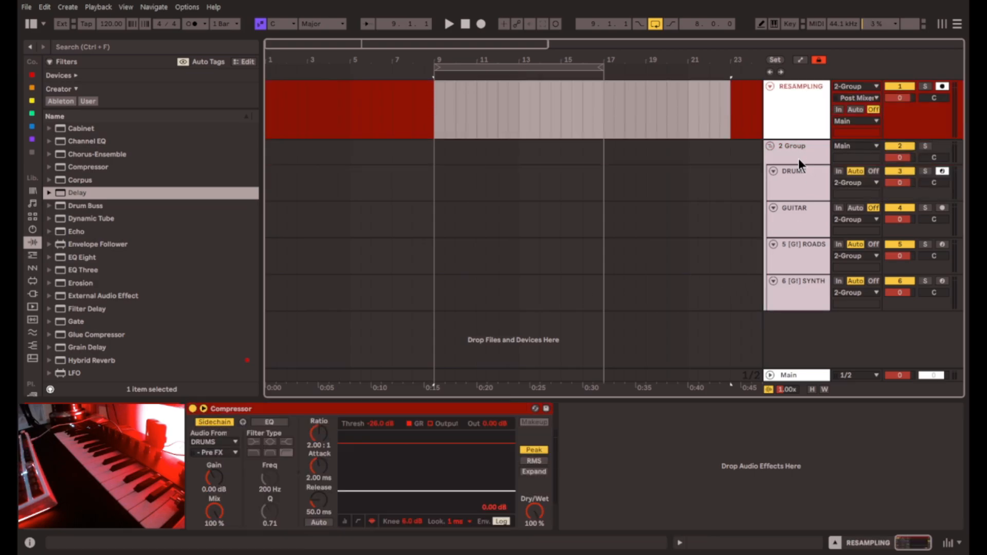
pyautogui.click(798, 158)
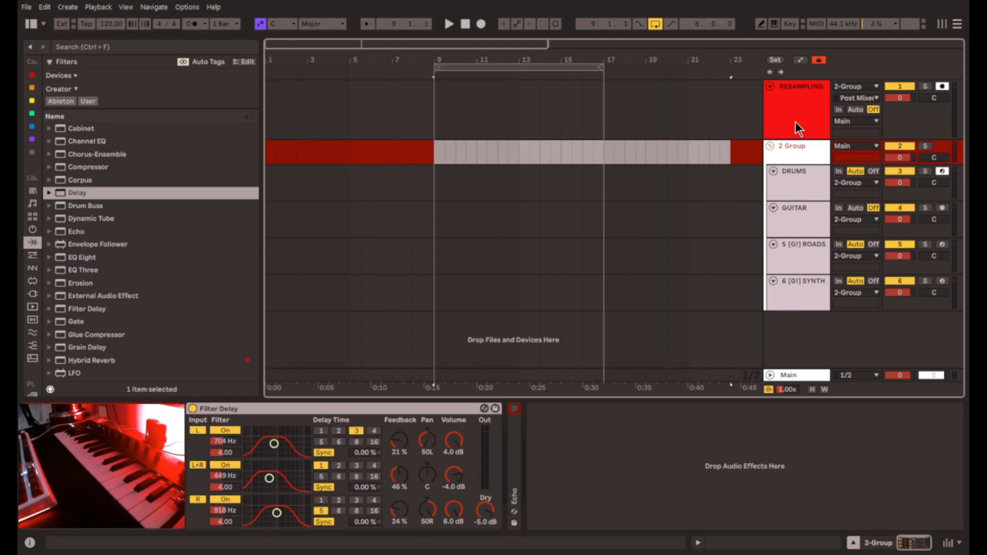
pyautogui.click(807, 181)
pyautogui.click(804, 264)
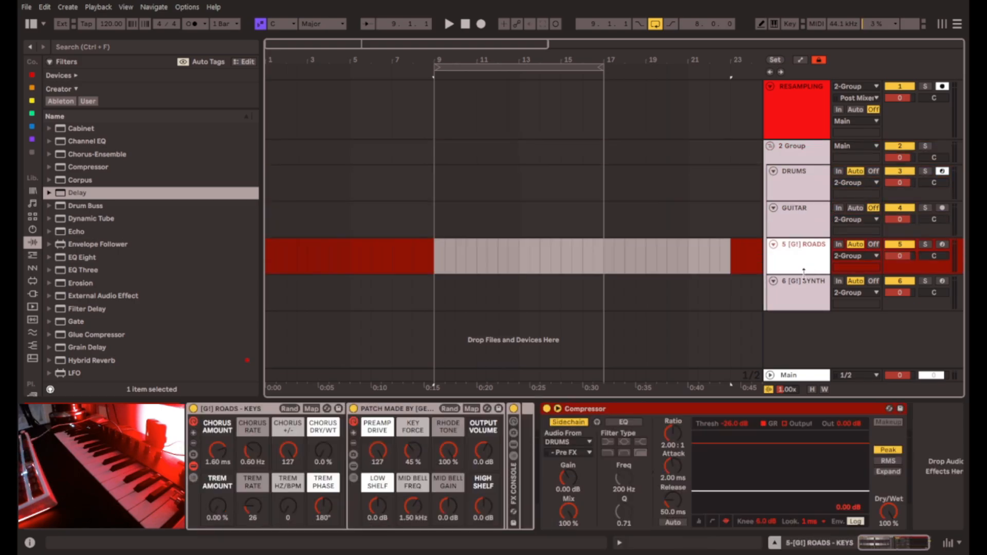
pyautogui.click(801, 222)
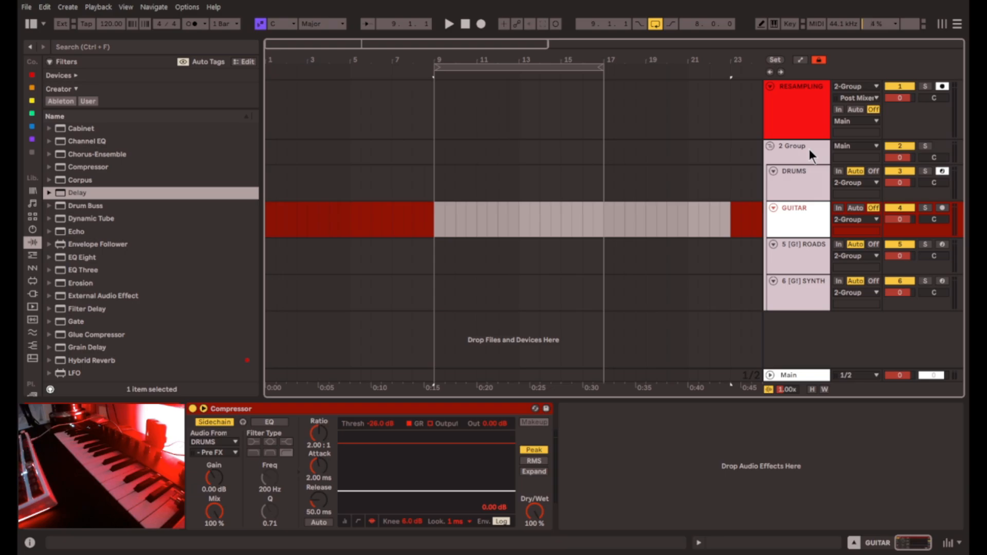
pyautogui.click(808, 148)
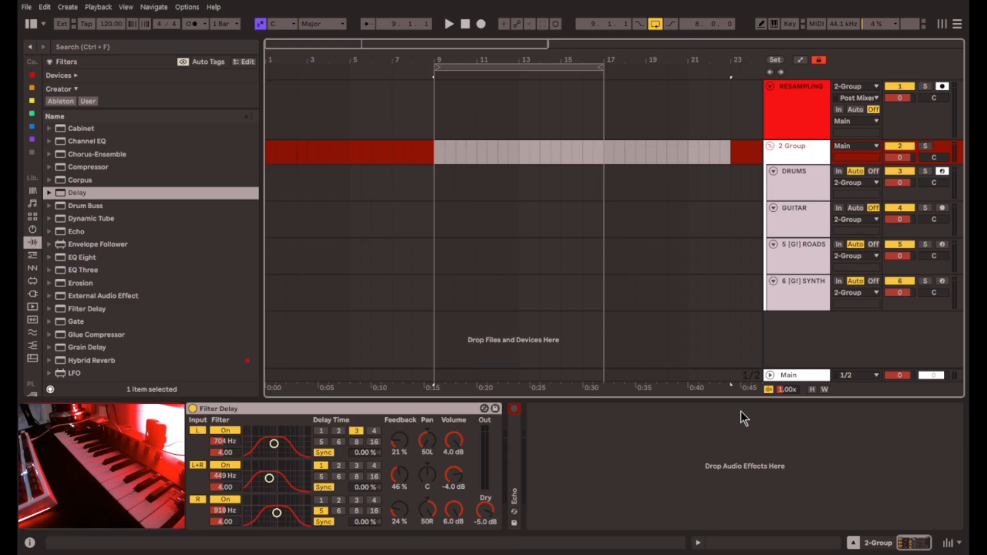
# Group the Filter Delay and Echo devices on the 2 Group track into an Audio Effect Rack
pyautogui.moveTo(745, 150); pyautogui.dragTo(689, 292)
pyautogui.click(804, 151)
pyautogui.click(615, 420)
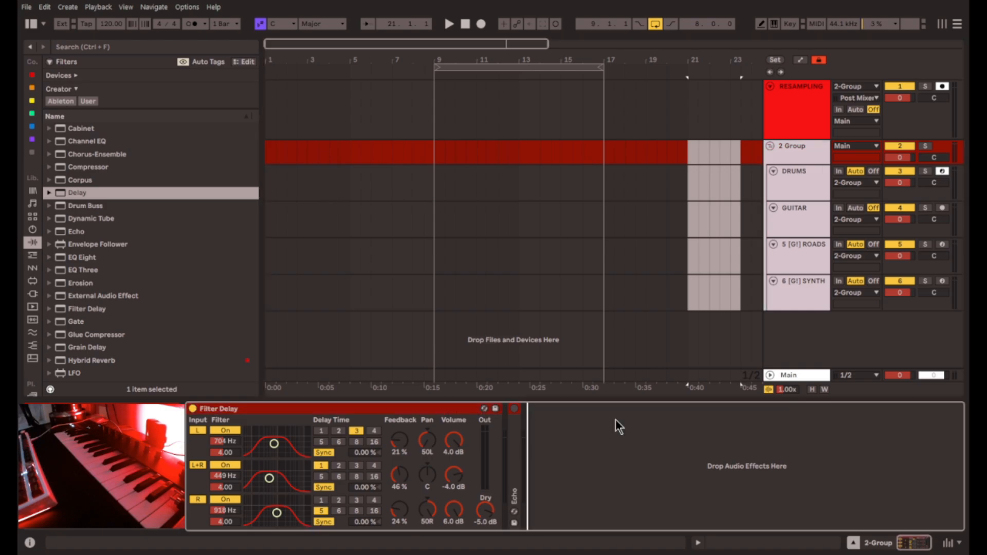
pyautogui.click(405, 411)
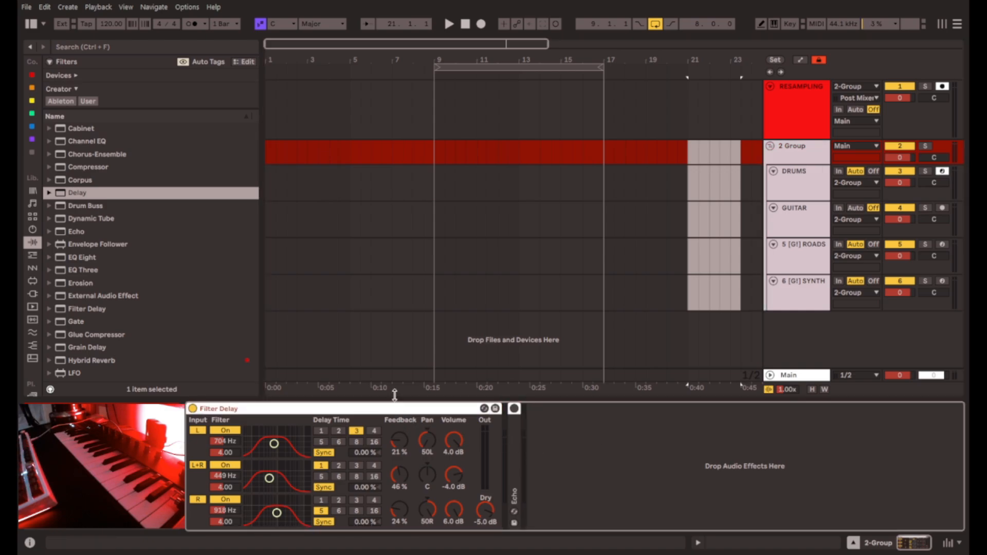
pyautogui.hotkey('ctrl', 'g')
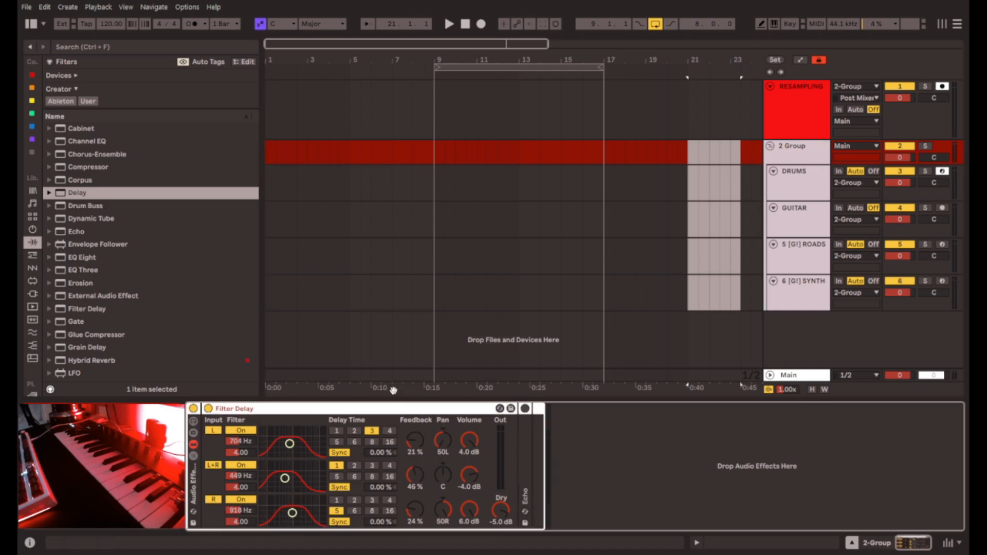
# Add an empty chain named "dry" to the Audio Effect Rack and rename the Filter Delay chain "looper"
pyautogui.click(196, 457)
pyautogui.click(224, 467)
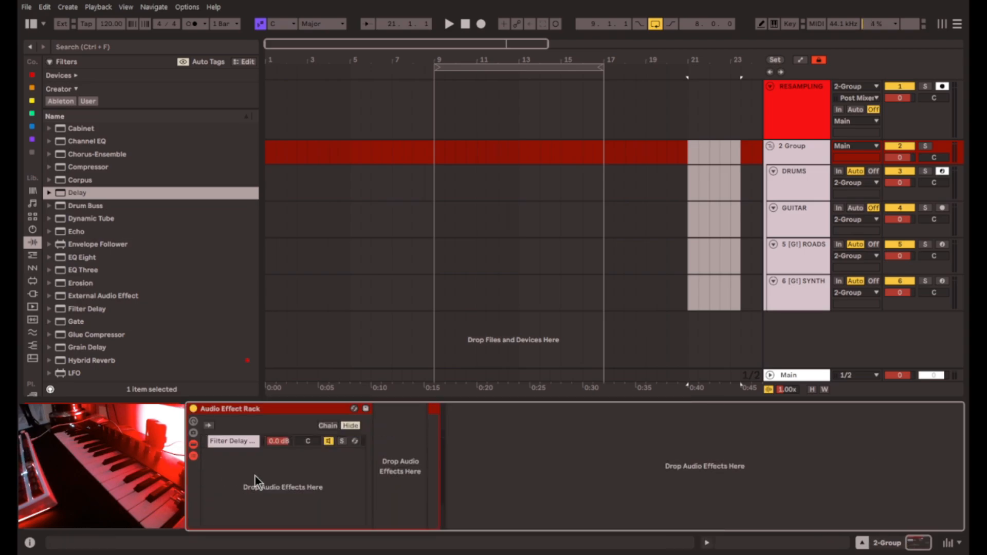
pyautogui.hotkey('ctrl', 't')
pyautogui.hotkey('ctrl', 'r')
pyautogui.write('dr')
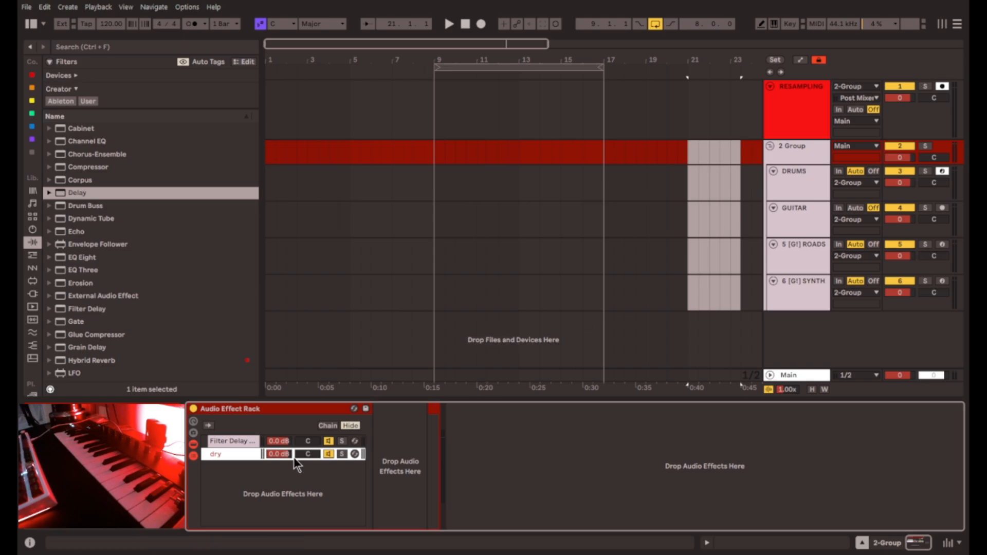
pyautogui.click(232, 444)
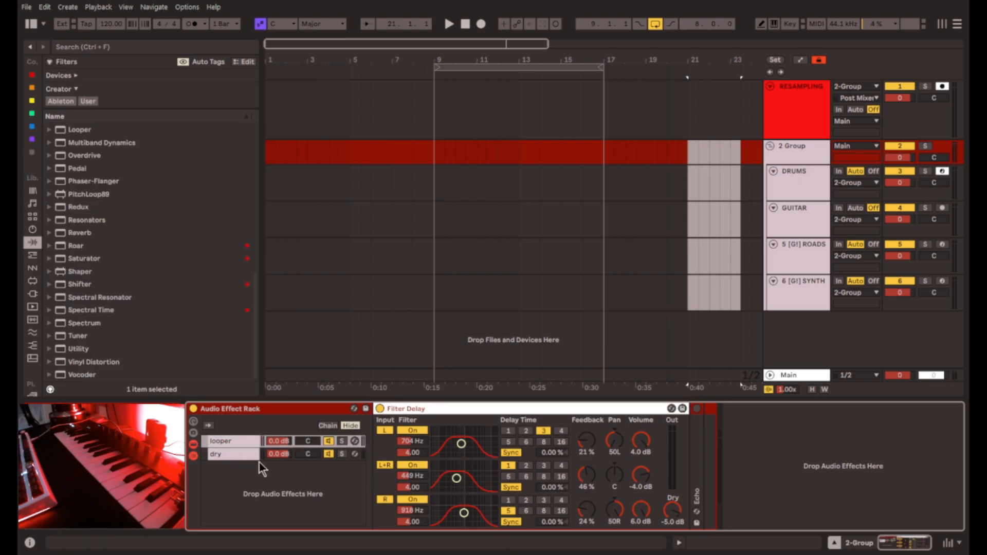
# Insert a Utility device before Filter Delay in the looper chain
pyautogui.click(241, 439)
pyautogui.click(410, 408)
pyautogui.moveTo(77, 352); pyautogui.dragTo(403, 478)
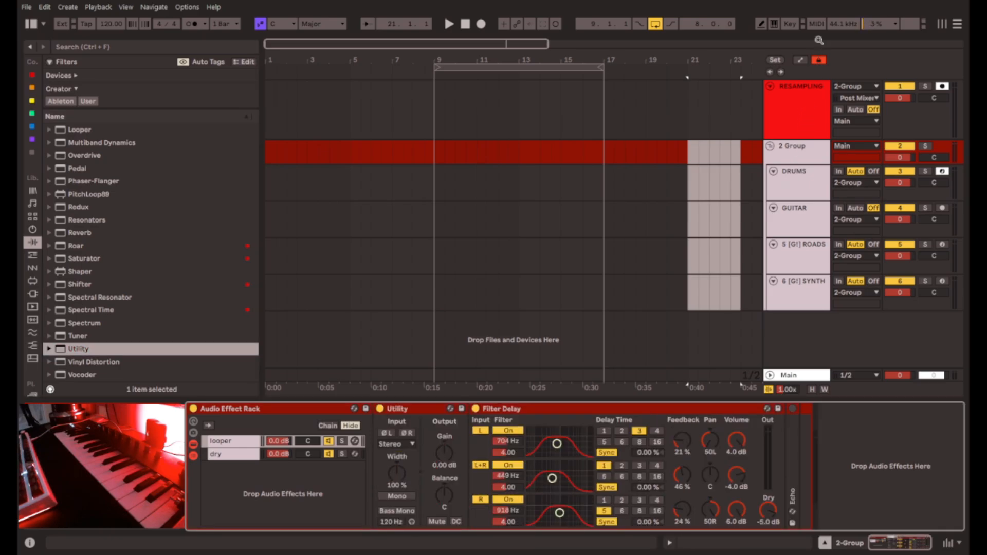
# MIDI-map the Utility's Gain to CC 1 on channel 1 and limit the mapping's maximum to 0.00 dB
pyautogui.click(816, 24)
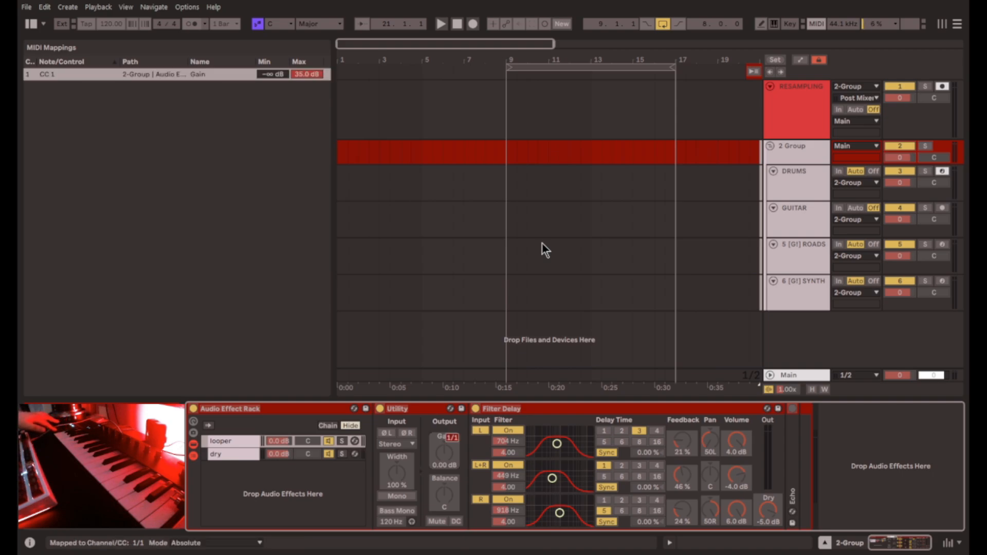
pyautogui.click(313, 79)
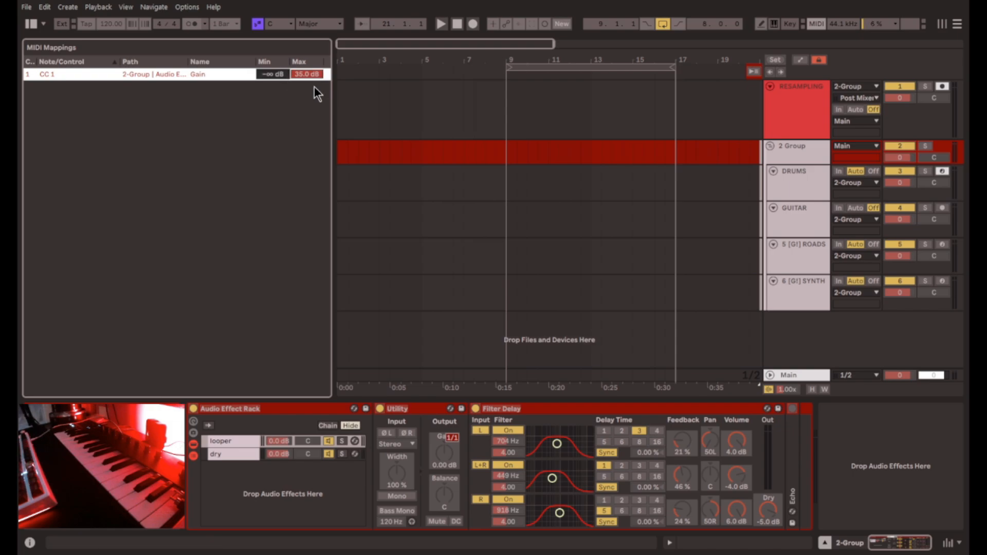
pyautogui.doubleClick(316, 78)
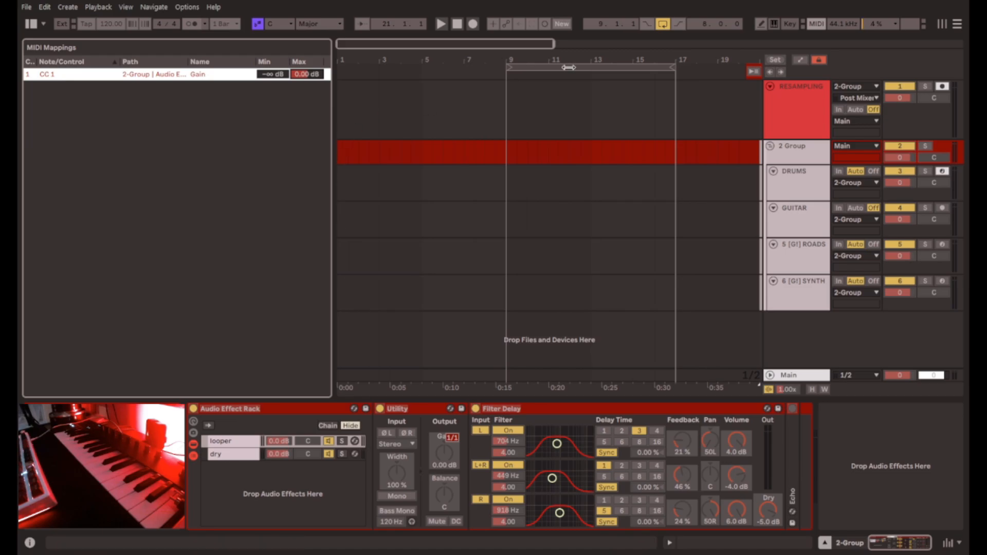
pyautogui.click(816, 24)
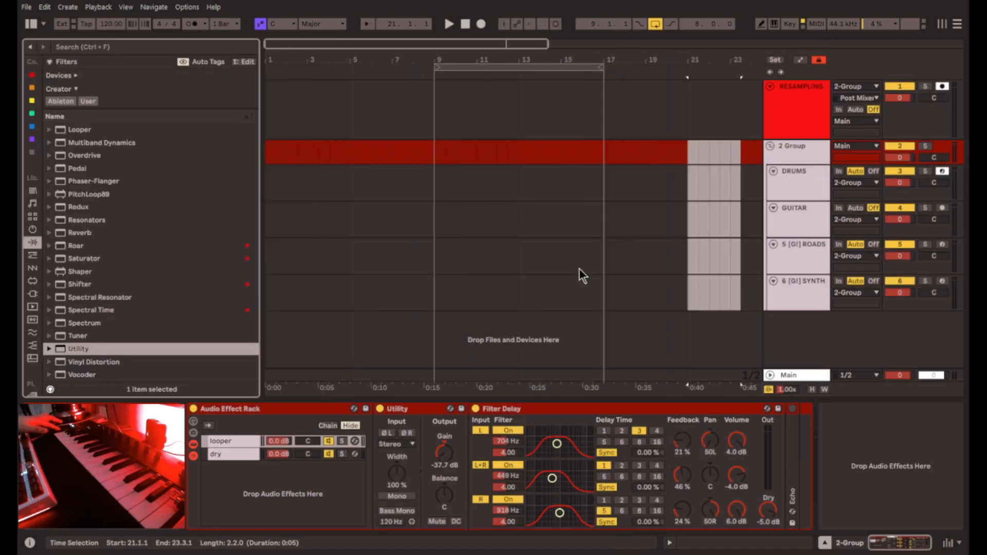
# Set the feedback of all three Filter Delay lines in the looper chain to 100 %
pyautogui.click(512, 412)
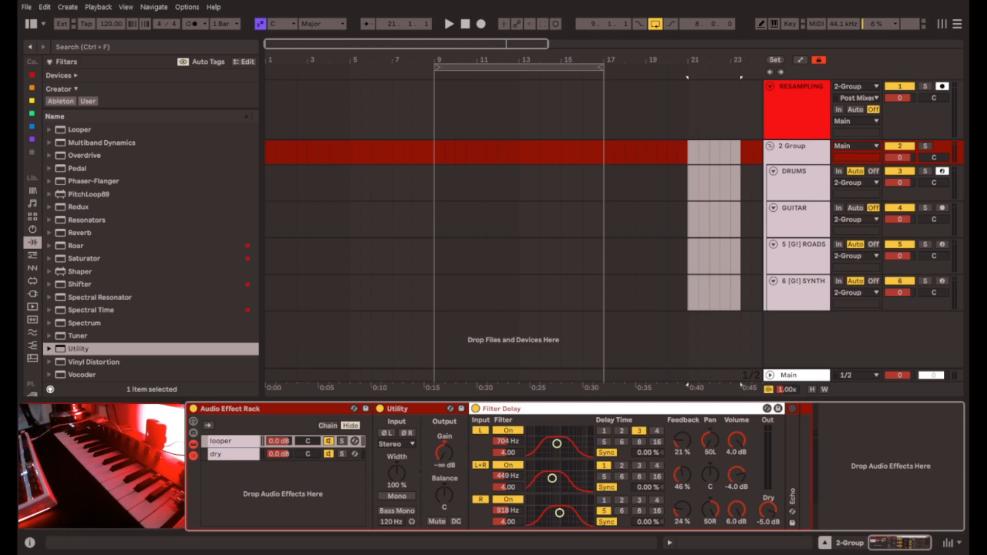
pyautogui.click(685, 444)
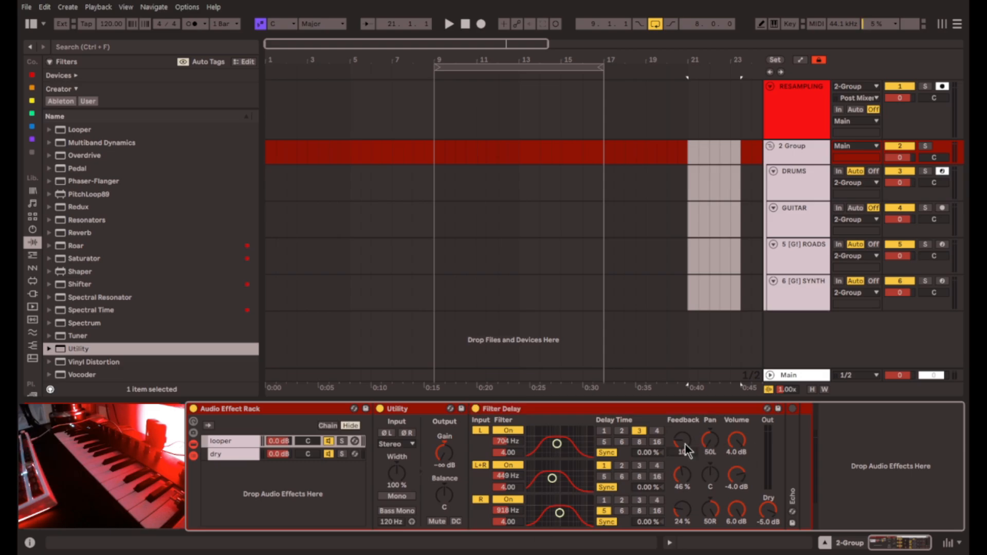
pyautogui.moveTo(687, 477); pyautogui.dragTo(687, 452)
pyautogui.press('Return')
# Set the volume of the L, L+R and R lines in Filter Delay to 0.0 dB
pyautogui.click(736, 441)
pyautogui.write('0')
pyautogui.press('Return')
pyautogui.click(733, 476)
pyautogui.write('0')
pyautogui.press('Return')
pyautogui.click(736, 510)
pyautogui.write('0')
pyautogui.press('Return')
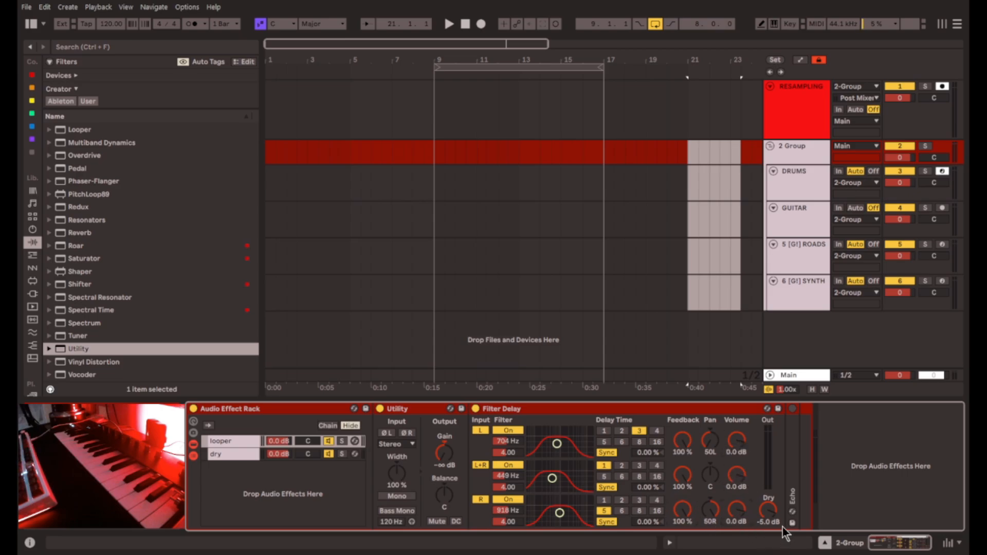
# Turn Filter Delay's Dry level fully down to -inf dB and keep the looper chain selected
pyautogui.moveTo(768, 510); pyautogui.dragTo(767, 546)
pyautogui.click(238, 454)
pyautogui.click(244, 439)
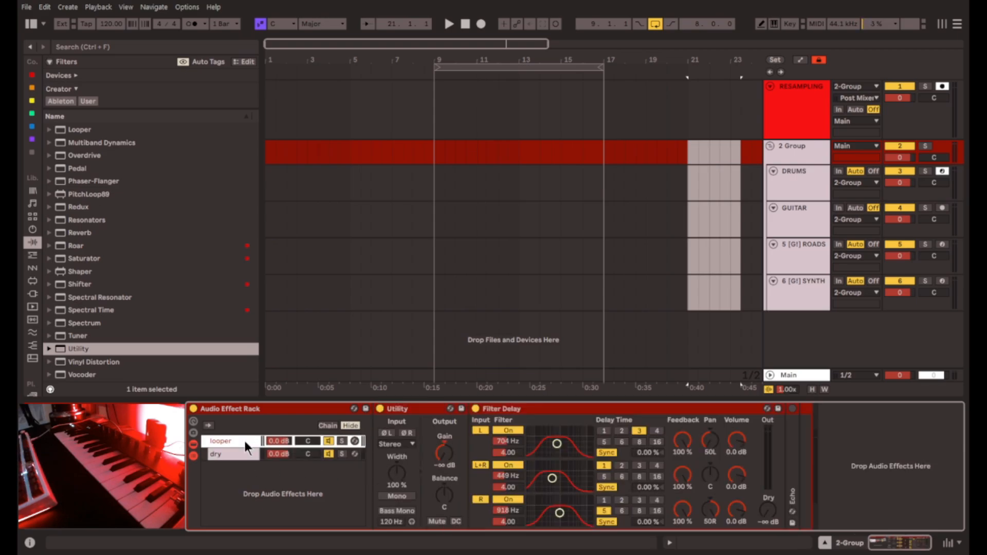
# Arm the ROADS track and set its keys rack to 33 % Chorus Dry/Wt, 40.2 % Trem Amount and a Trem Rate of 18
pyautogui.click(808, 246)
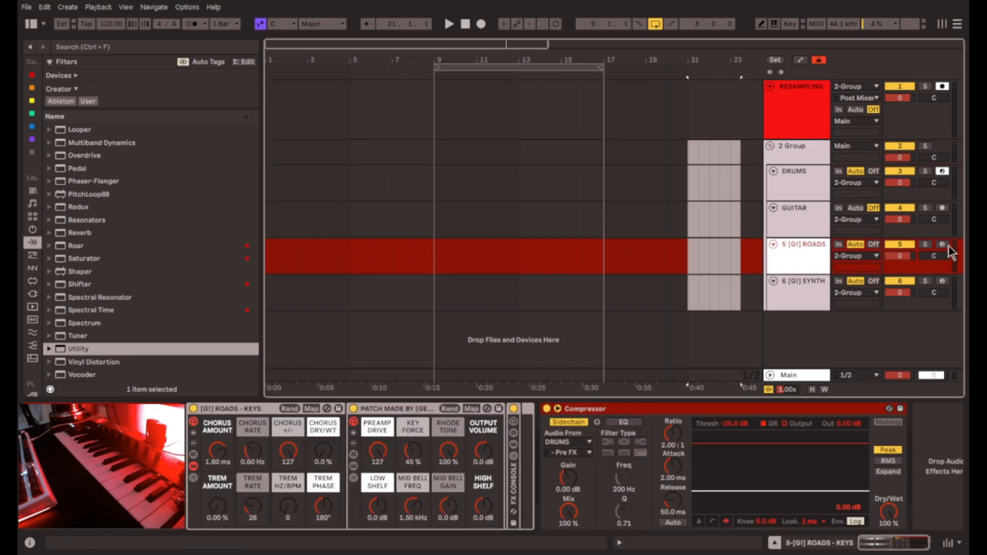
pyautogui.click(942, 244)
pyautogui.click(548, 471)
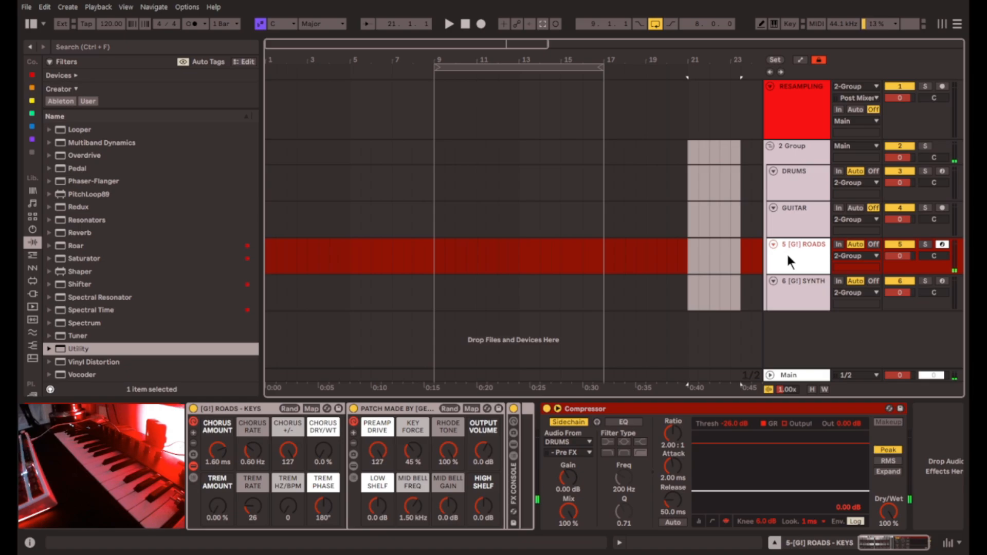
pyautogui.moveTo(325, 454)
pyautogui.mouseDown()
pyautogui.moveTo(325, 437)
pyautogui.moveTo(325, 457)
pyautogui.mouseUp()
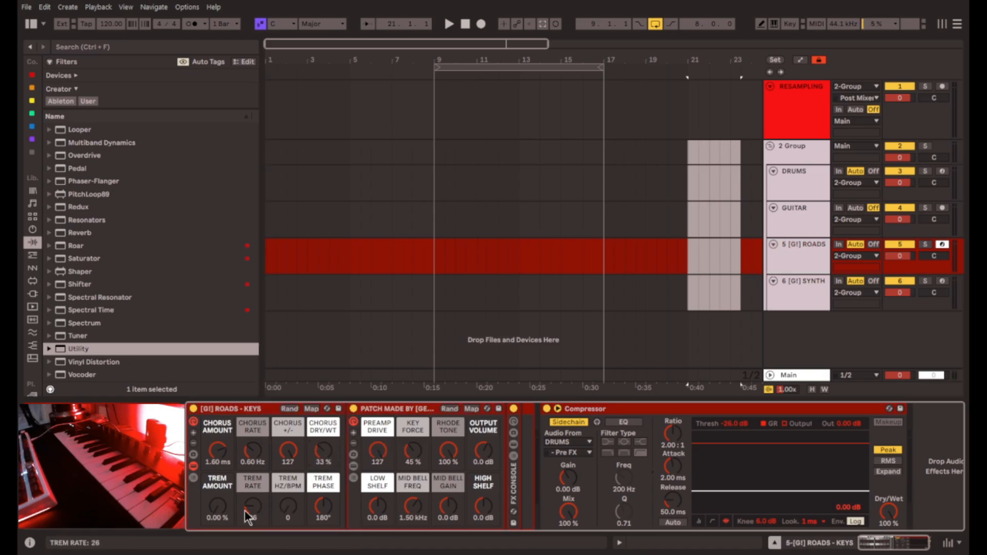
pyautogui.moveTo(219, 513); pyautogui.dragTo(253, 511)
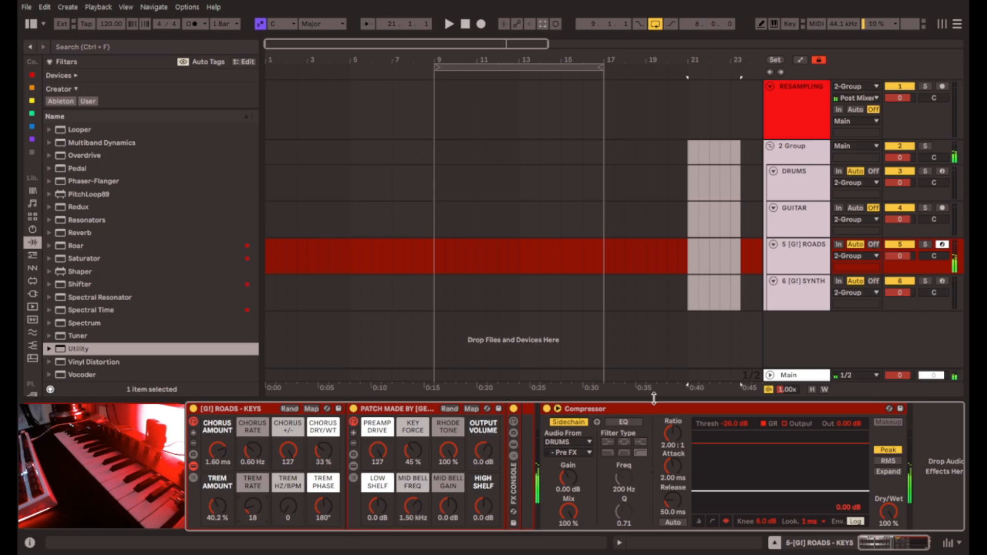
# Load [G!] WASHOUT RACK after the looper rack on 2 Group with 7.06 s reverb time, 22 % reverb mix, 60 % delay decay and 11 % delay mix
pyautogui.click(782, 154)
pyautogui.scroll(3, 134, 240)
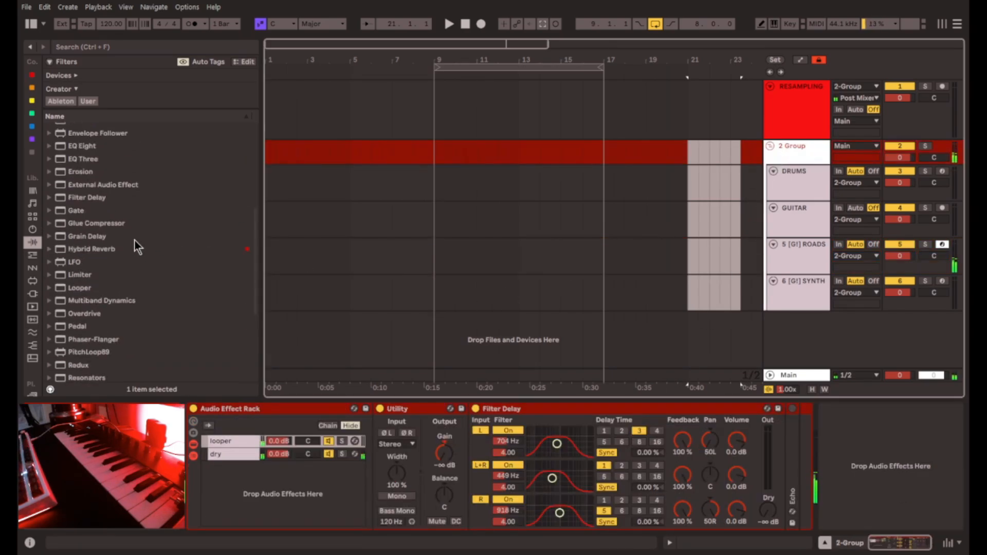
pyautogui.scroll(-8, 134, 240)
pyautogui.doubleClick(110, 235)
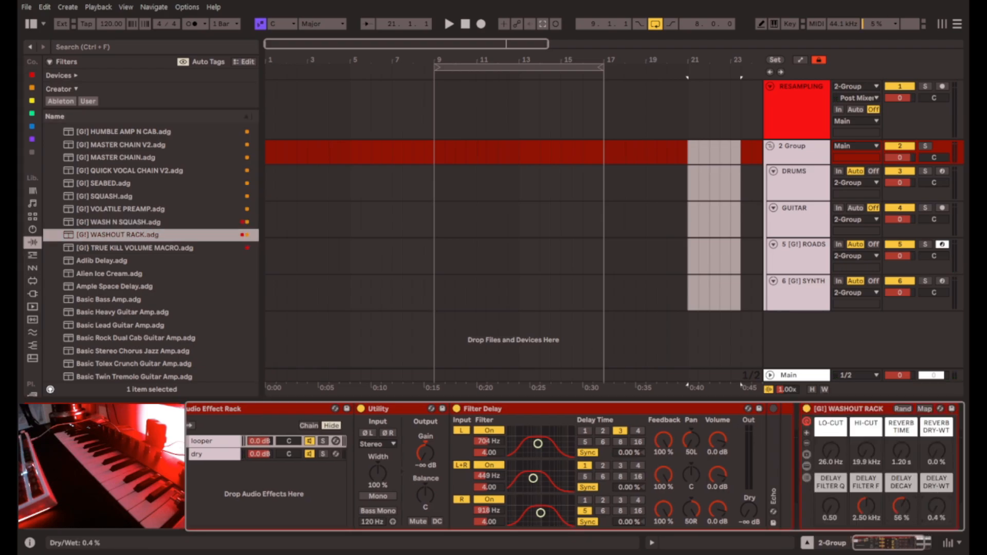
pyautogui.moveTo(937, 507); pyautogui.dragTo(937, 501)
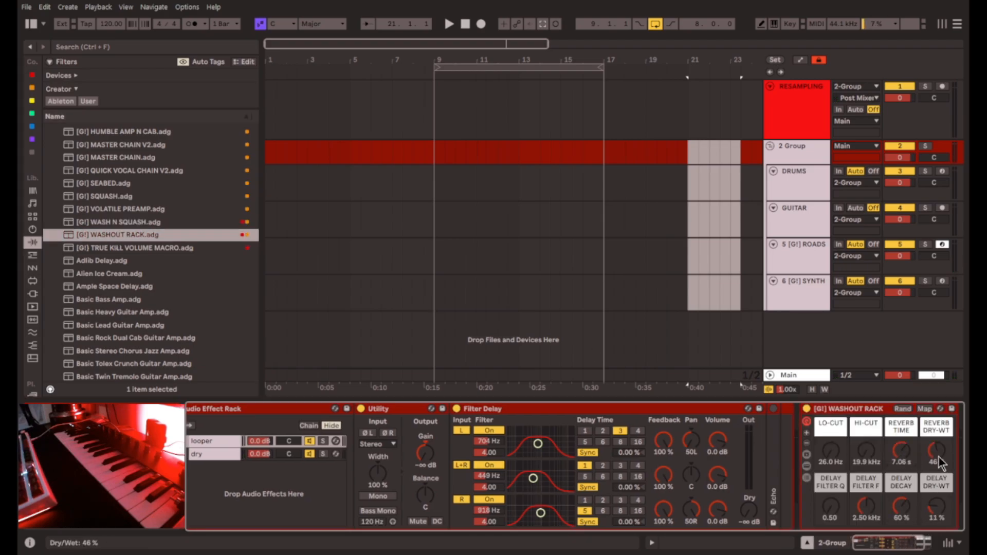
pyautogui.moveTo(938, 456); pyautogui.dragTo(933, 466)
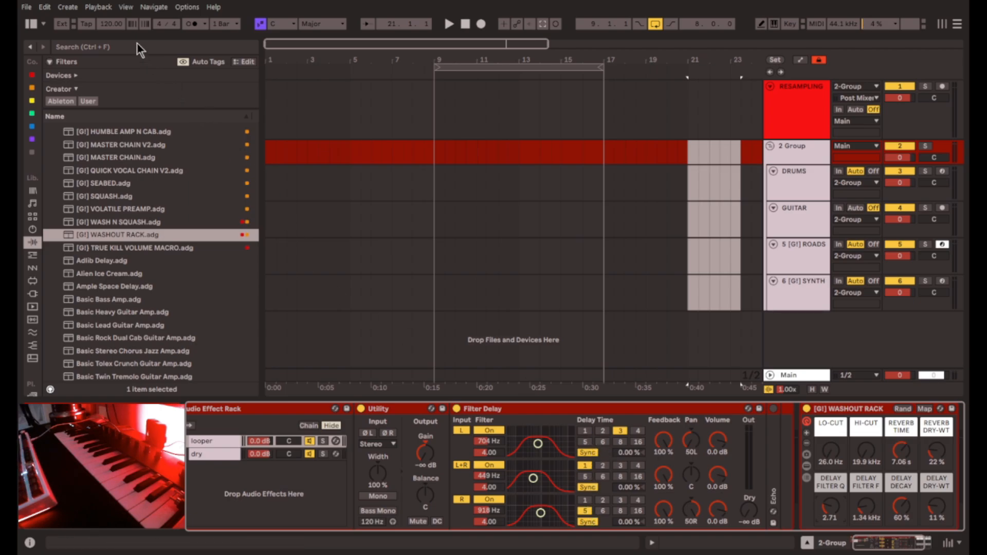
# Set the project tempo to 54.00 BPM
pyautogui.moveTo(110, 24); pyautogui.dragTo(110, 58)
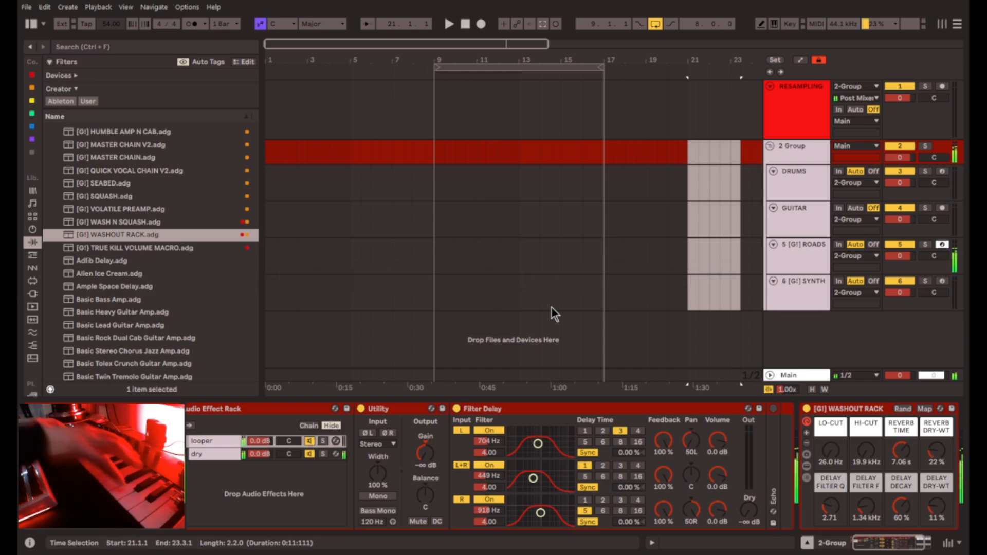
# Refine the washout rack to delay Q 3.04, delay decay 56 %, delay mix 23 %, reverb time 8.43 s and reverb mix 44 %
pyautogui.moveTo(935, 517); pyautogui.dragTo(936, 510)
pyautogui.click(923, 547)
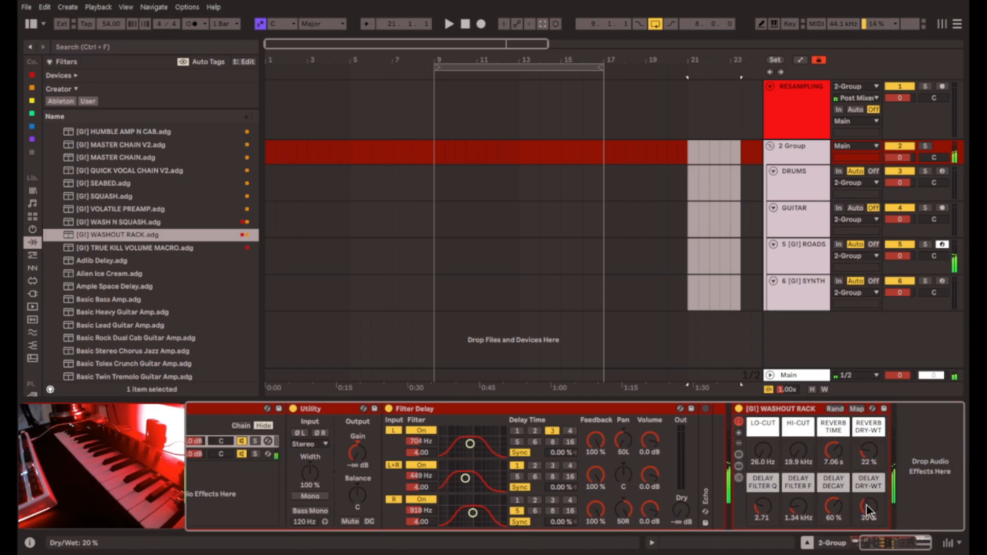
pyautogui.moveTo(769, 516); pyautogui.dragTo(827, 500)
pyautogui.moveTo(837, 459); pyautogui.dragTo(837, 462)
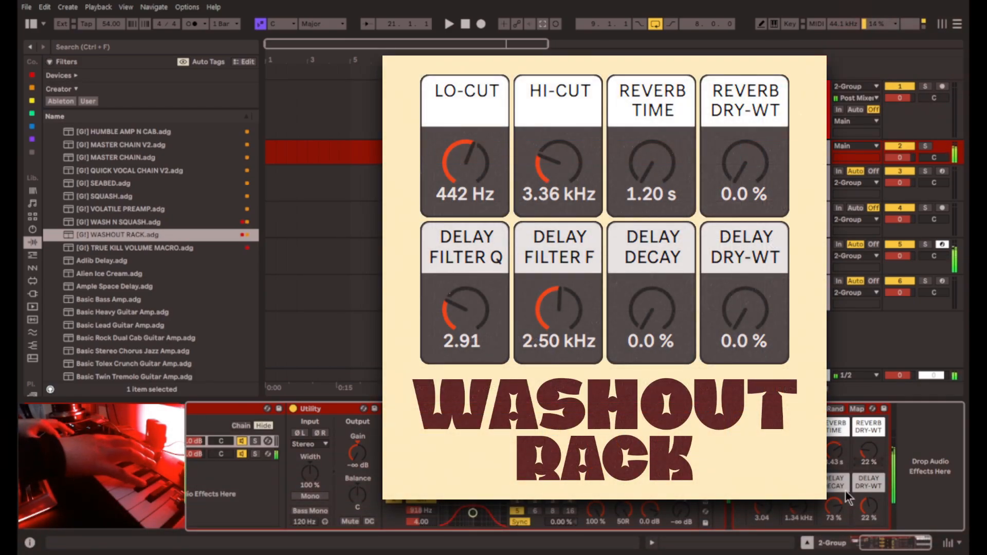
pyautogui.moveTo(868, 451); pyautogui.dragTo(868, 431)
pyautogui.moveTo(867, 507); pyautogui.dragTo(833, 515)
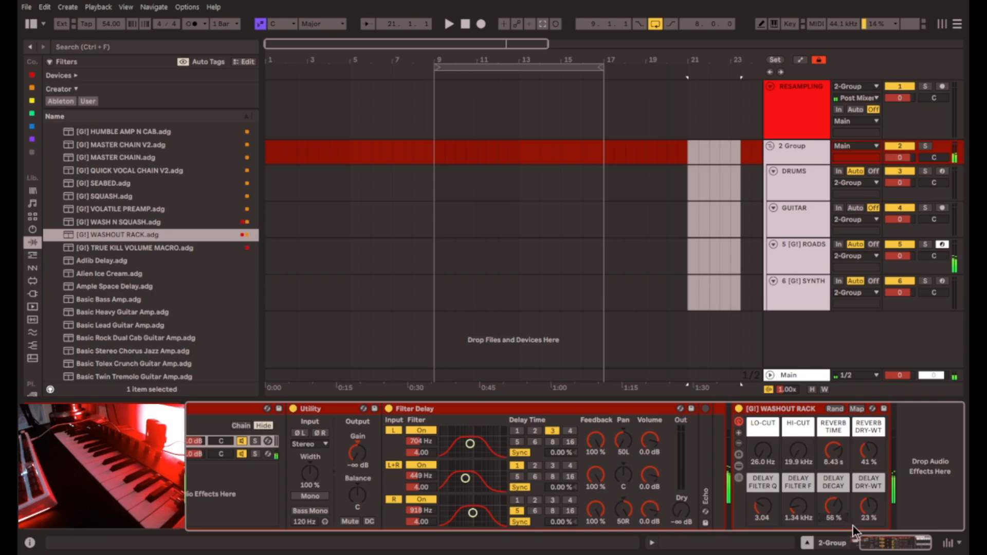
pyautogui.moveTo(874, 459); pyautogui.dragTo(874, 456)
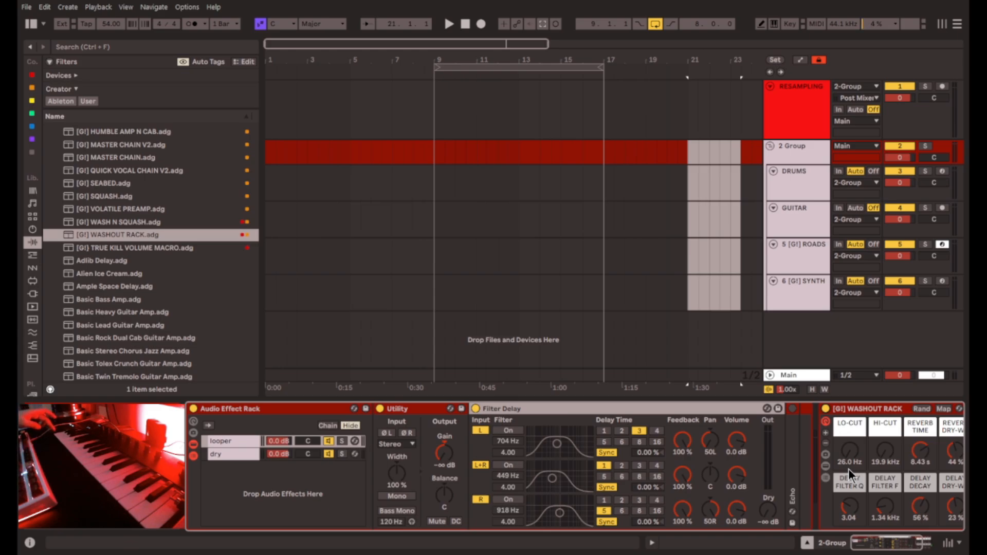
# Set the synced delay time of all three Filter Delay lines to 16
pyautogui.click(414, 412)
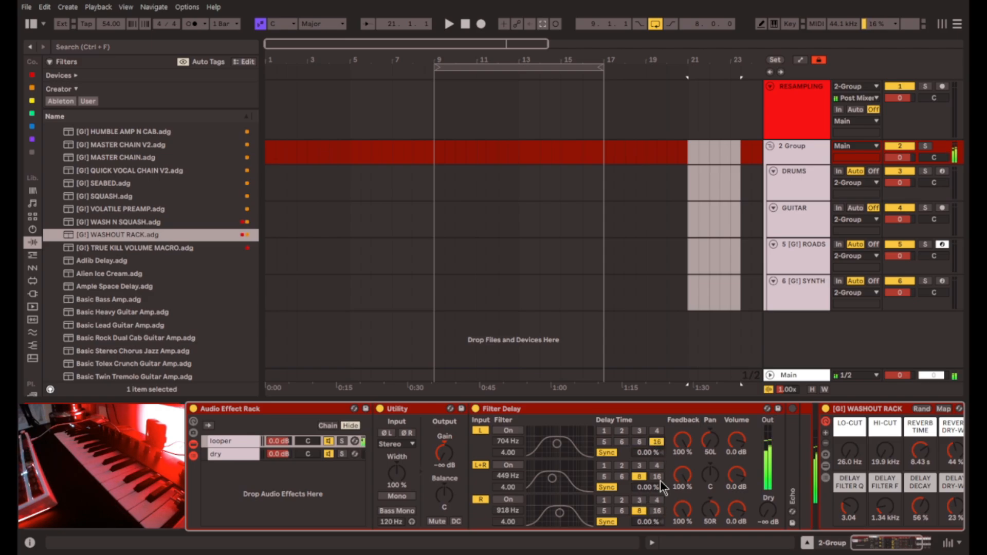
pyautogui.click(658, 512)
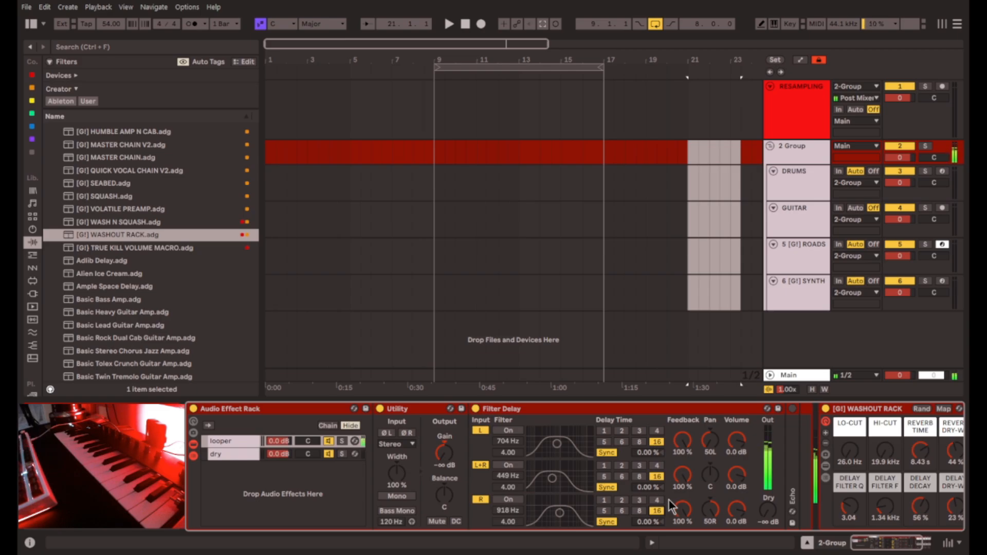
# Delete Filter Delay from the looper chain, and enable and unfold the Echo device
pyautogui.click(569, 408)
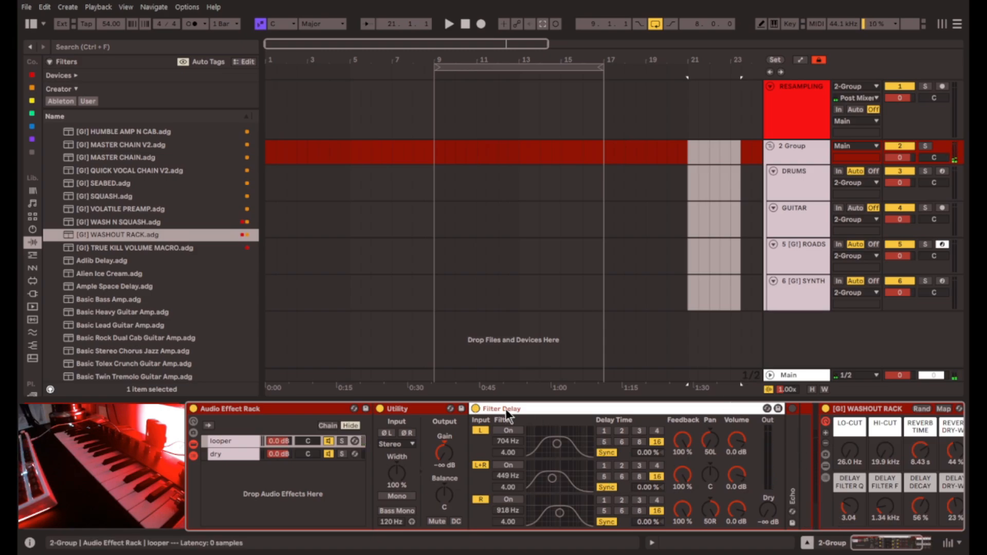
pyautogui.press('Delete')
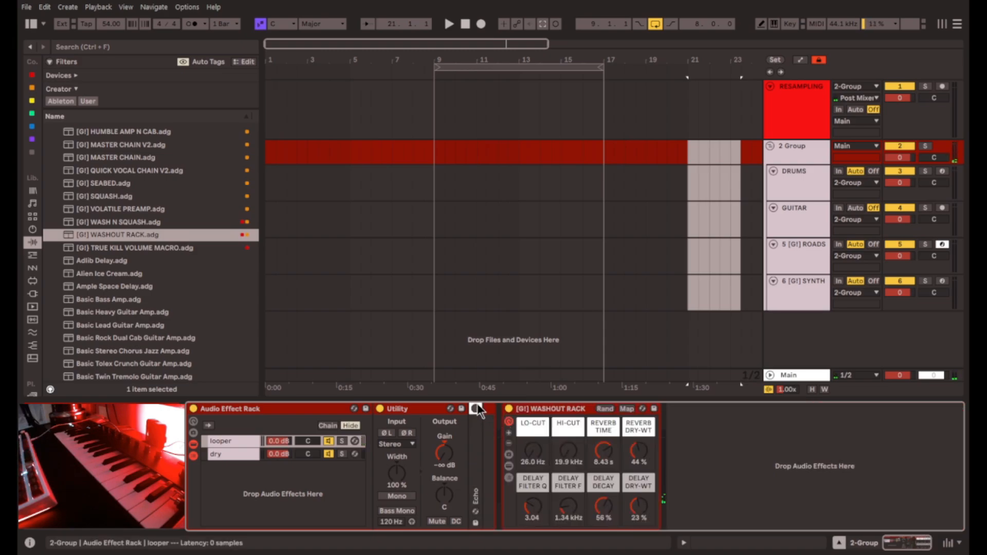
pyautogui.doubleClick(474, 471)
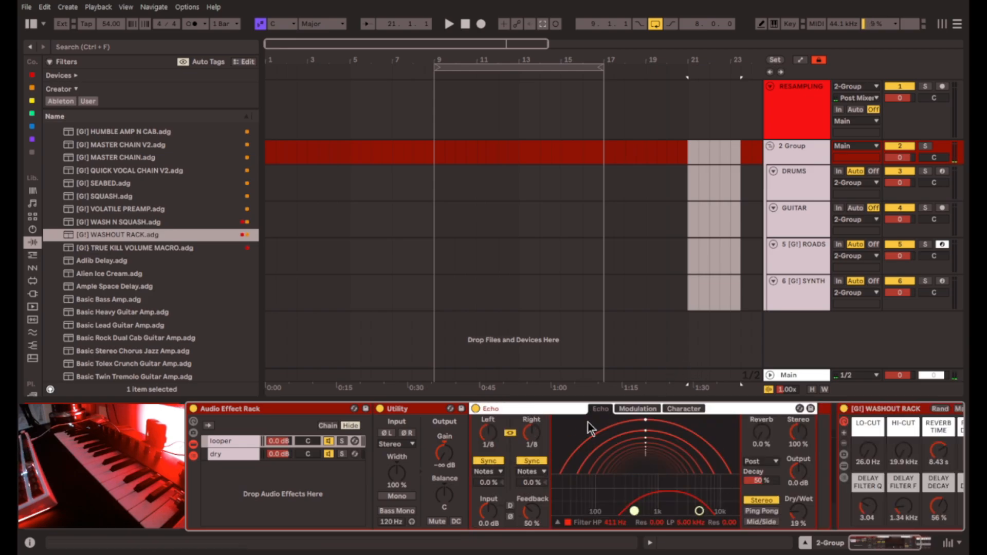
# Set Echo's delay times to 1/2, feedback to 100 % and dry/wet to 100 %, and switch its filter off
pyautogui.moveTo(536, 439); pyautogui.dragTo(536, 415)
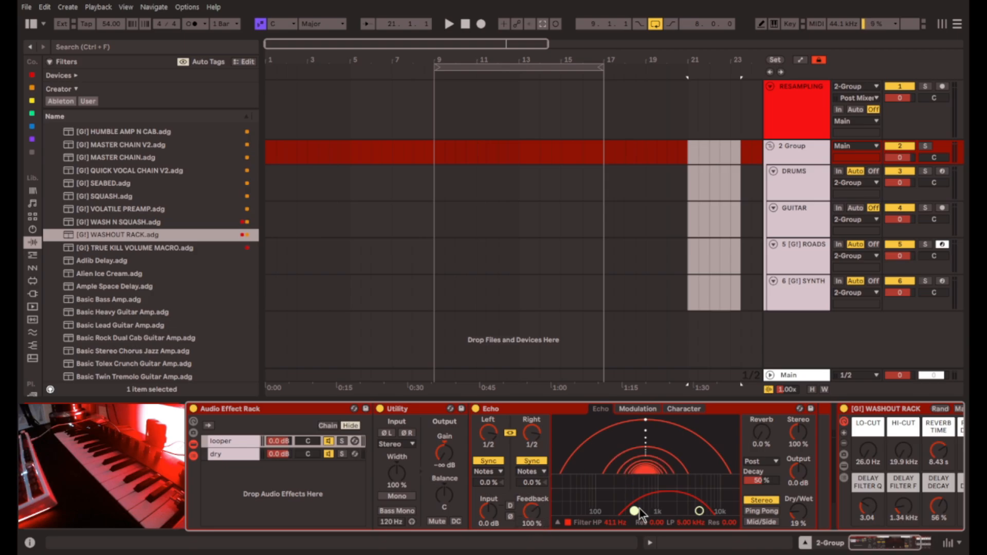
pyautogui.click(567, 523)
pyautogui.moveTo(488, 511); pyautogui.dragTo(489, 550)
pyautogui.moveTo(804, 515); pyautogui.dragTo(813, 480)
# Set Echo's output level to -6.0 dB and its input gain to 10 dB
pyautogui.write('-8')
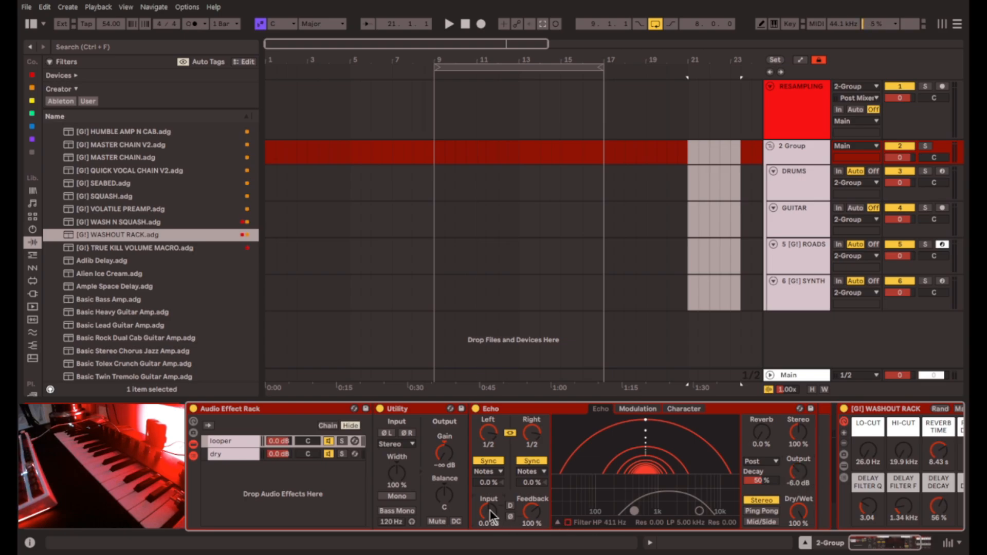
pyautogui.write('10')
pyautogui.press('Return')
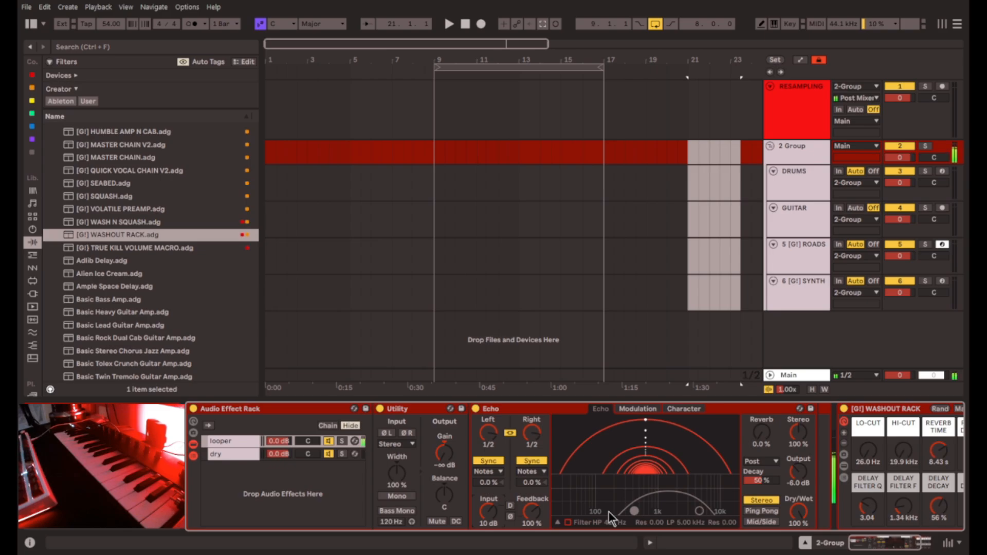
# Lengthen Echo's left and right synced delay times to 1
pyautogui.click(554, 411)
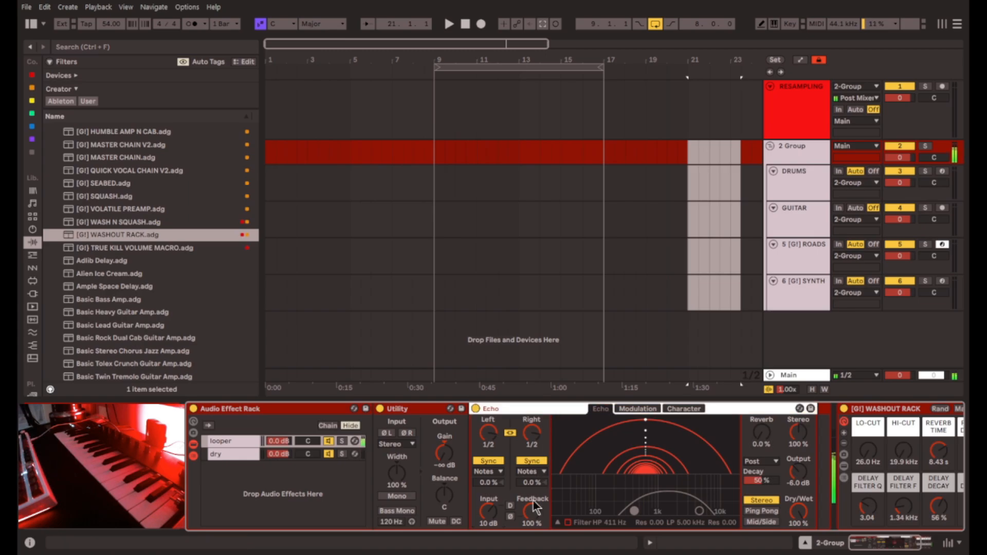
pyautogui.click(527, 434)
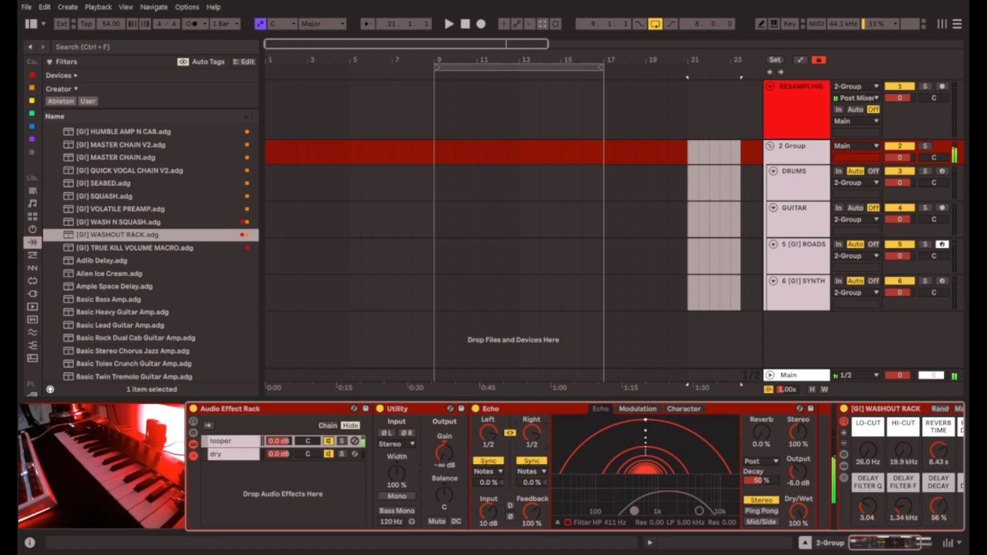
pyautogui.moveTo(527, 434); pyautogui.dragTo(527, 421)
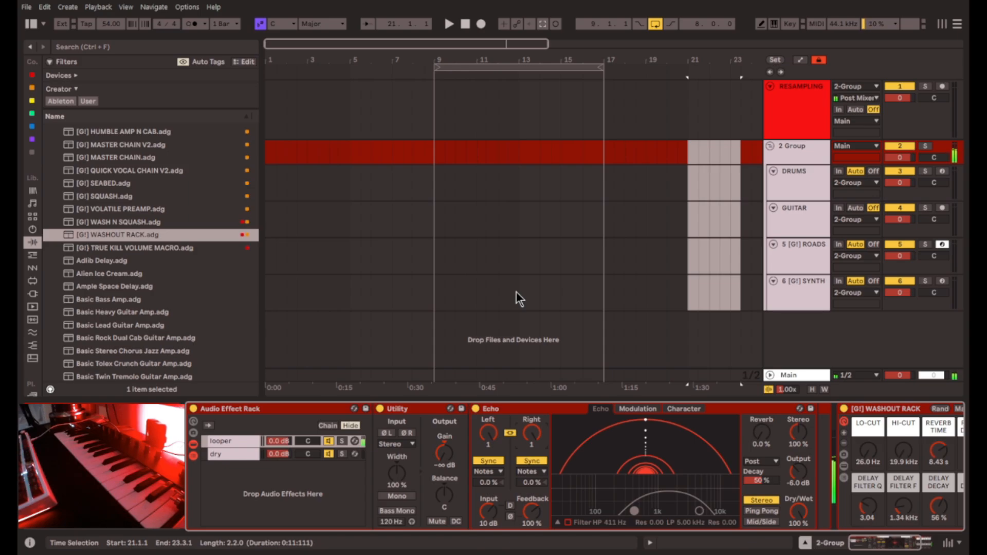
# Select the SYNTH track and arm it instead of the ROADS track
pyautogui.click(805, 294)
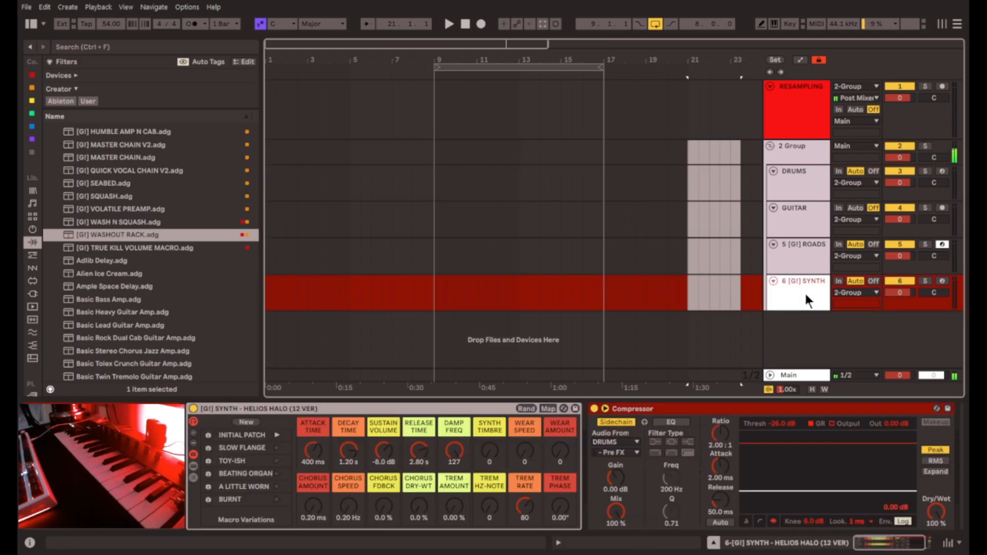
pyautogui.click(439, 415)
pyautogui.click(942, 281)
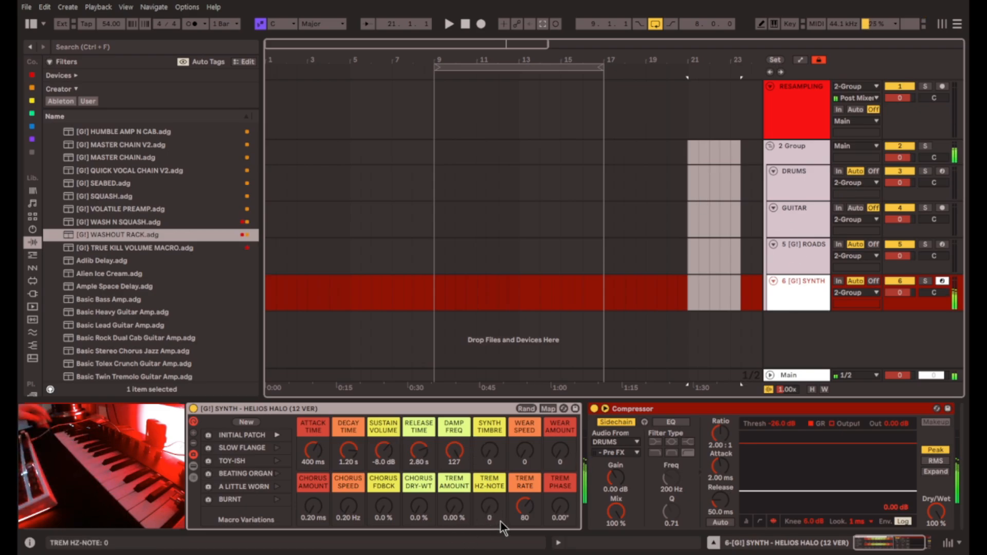
# On the Helios Halo synth, try Synth Timbre at 66 and return it to 0, with Damp Freq at 0 and Sustain Volume at 0.0 dB
pyautogui.click(489, 456)
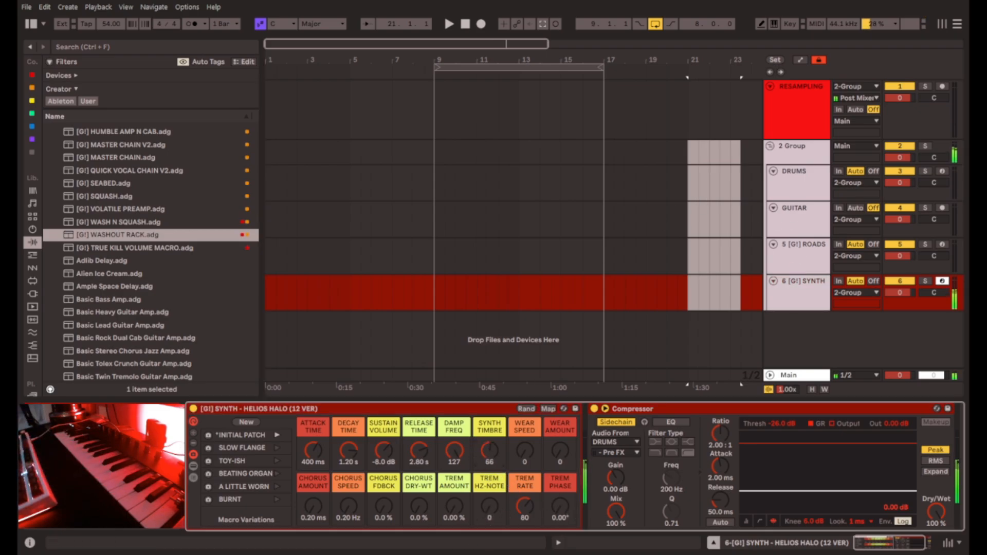
pyautogui.moveTo(453, 451); pyautogui.dragTo(454, 505)
pyautogui.moveTo(392, 451); pyautogui.dragTo(391, 435)
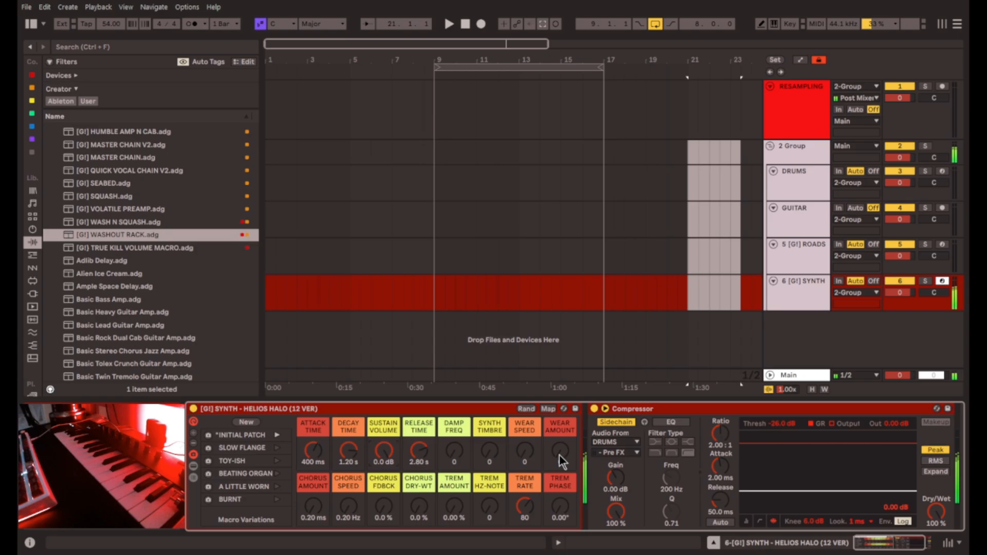
# Set the synth's Wear Amount to 52, Wear Speed to 106, Chorus Dry-Wt to 69 % and Chorus Fdbck to 66 %
pyautogui.moveTo(560, 456); pyautogui.dragTo(559, 427)
pyautogui.moveTo(532, 464); pyautogui.dragTo(559, 470)
pyautogui.moveTo(419, 507); pyautogui.dragTo(383, 499)
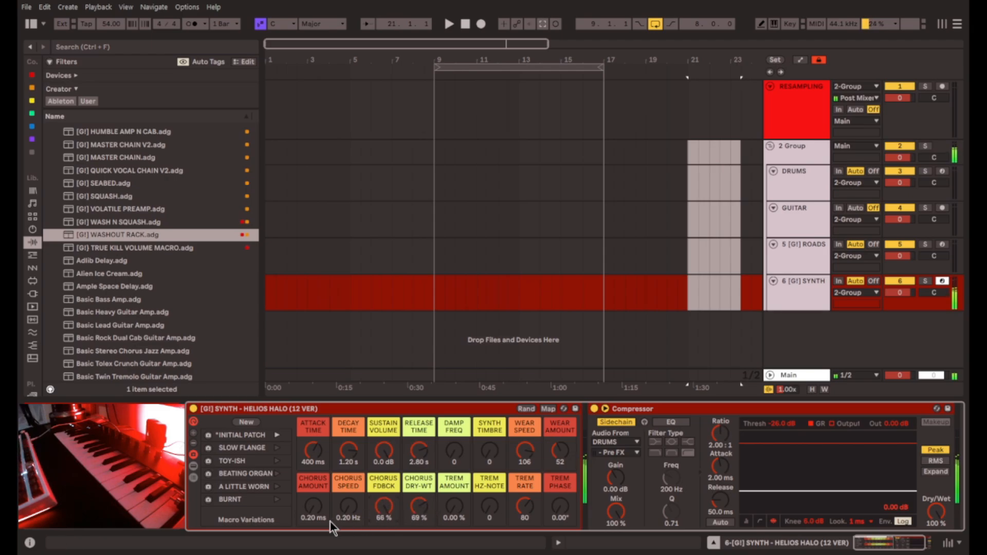
# Arm the GUITAR track and set its external input channel to 2, enlarging the track temporarily to reach its input settings
pyautogui.click(791, 150)
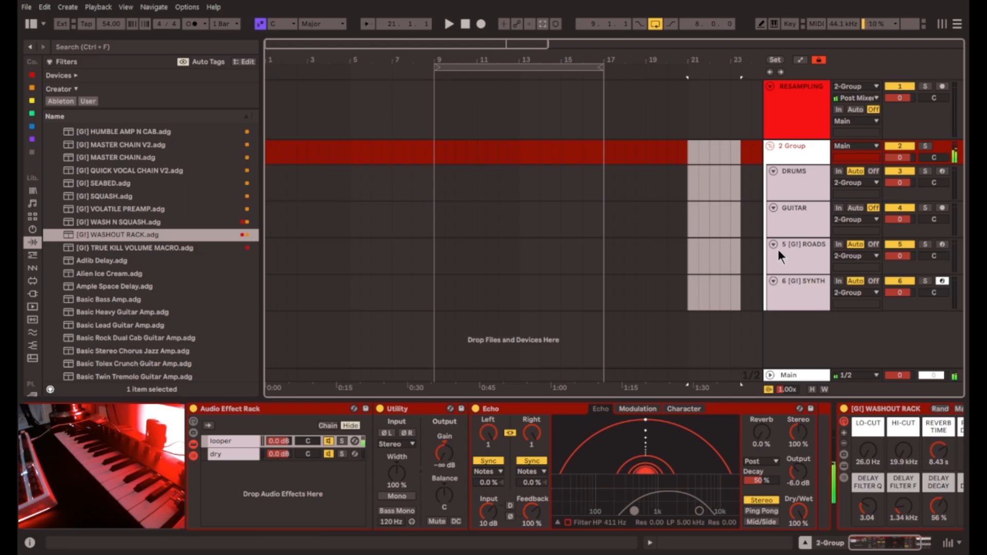
pyautogui.click(901, 225)
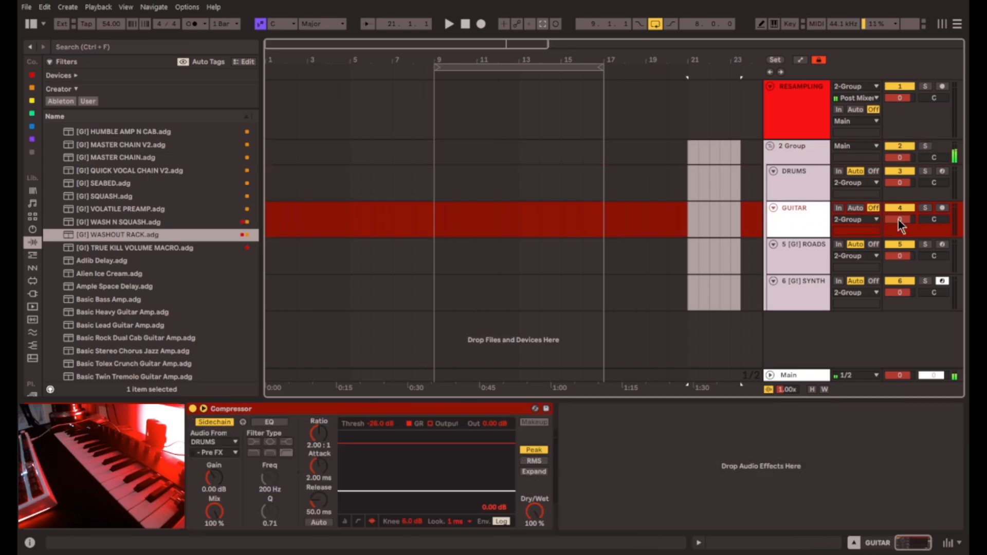
pyautogui.click(810, 223)
pyautogui.moveTo(802, 238); pyautogui.dragTo(801, 282)
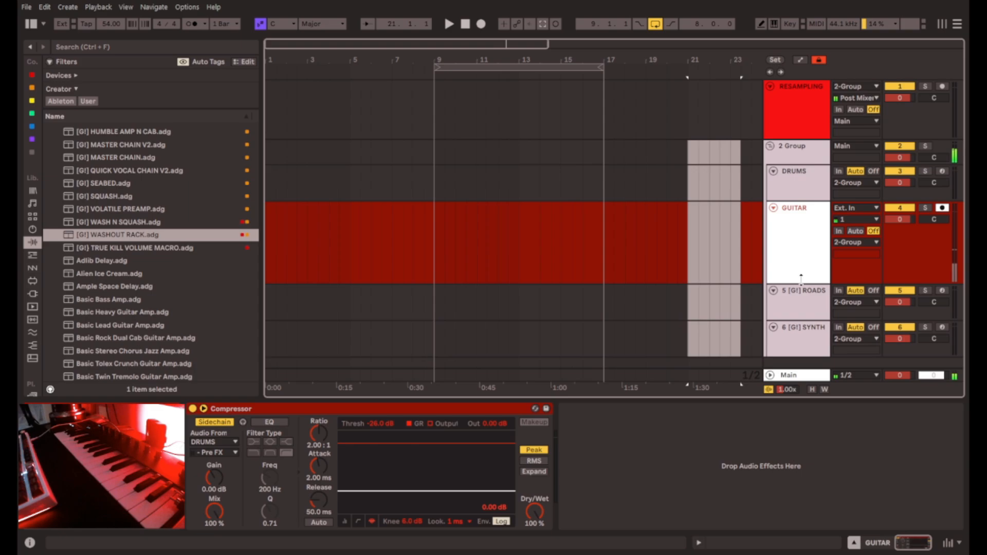
pyautogui.click(869, 220)
pyautogui.click(880, 255)
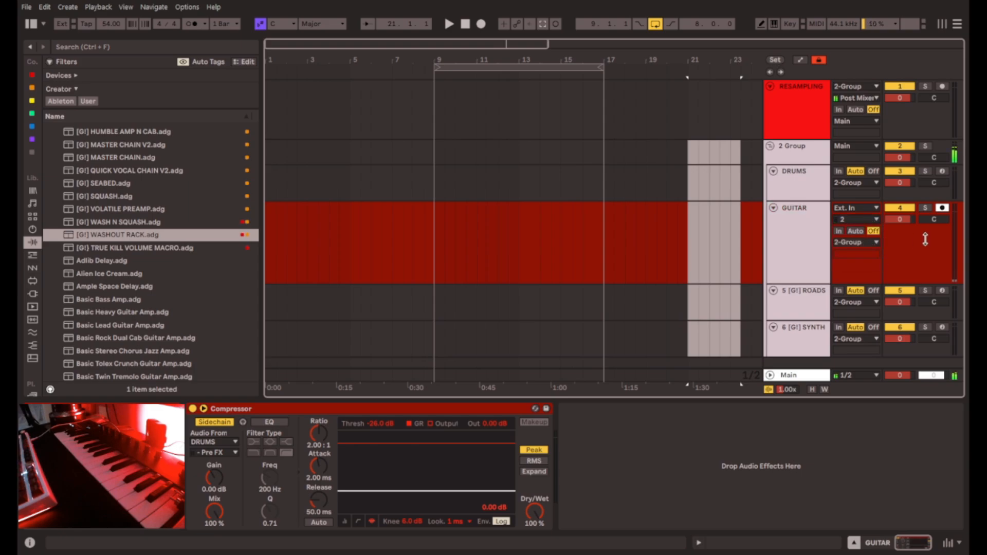
pyautogui.moveTo(800, 282); pyautogui.dragTo(797, 249)
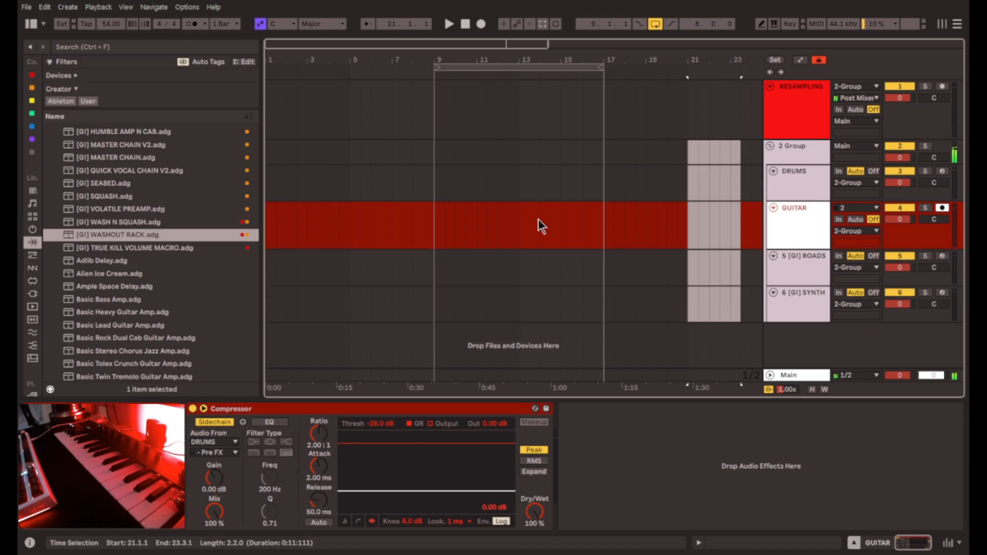
# Pan the GUITAR track to 20L and bring up the group track's effect chain
pyautogui.press('space')
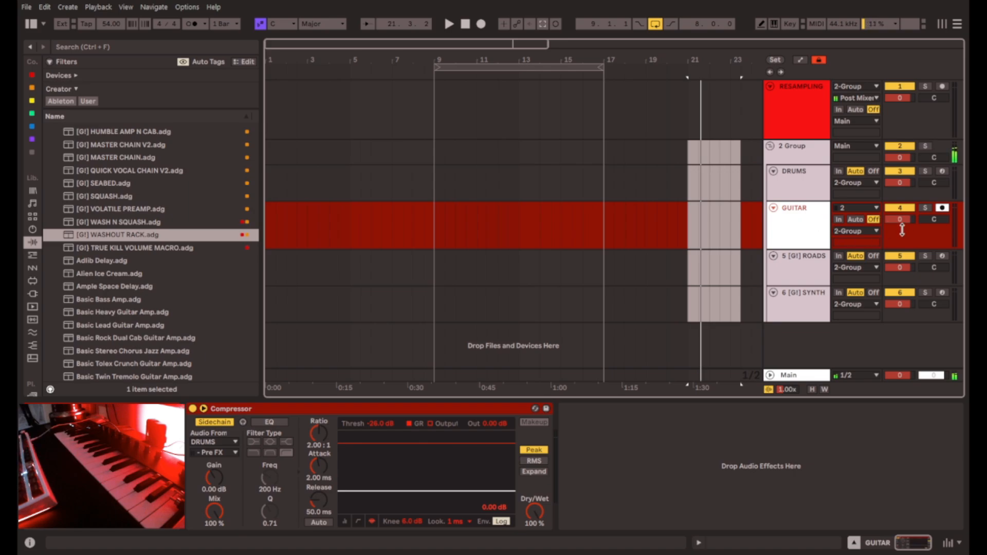
pyautogui.moveTo(942, 220); pyautogui.dragTo(942, 221)
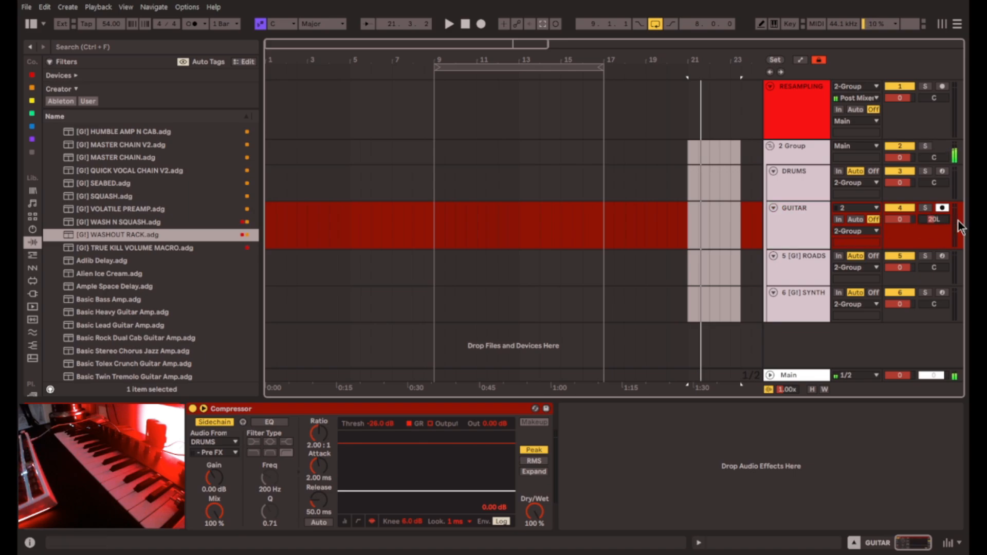
pyautogui.click(802, 219)
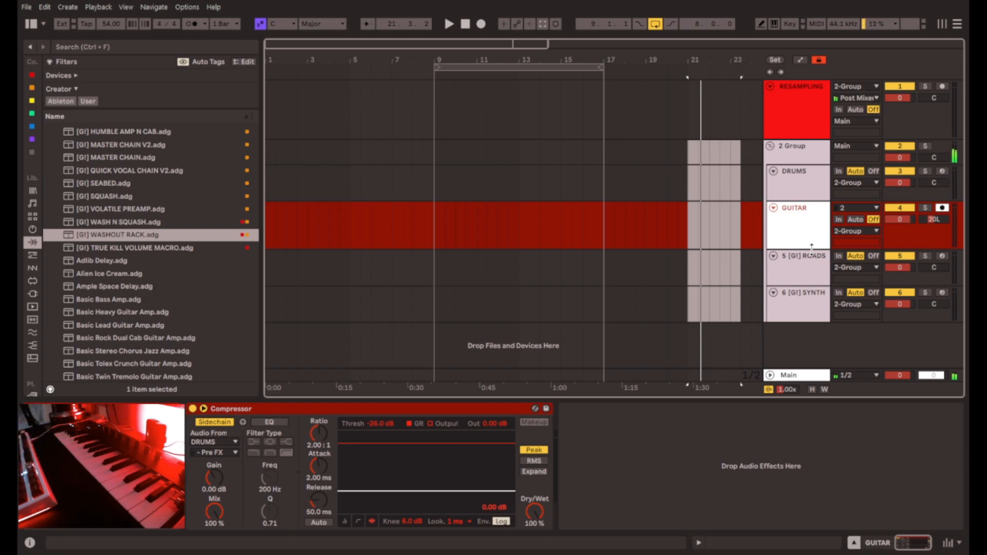
pyautogui.click(792, 148)
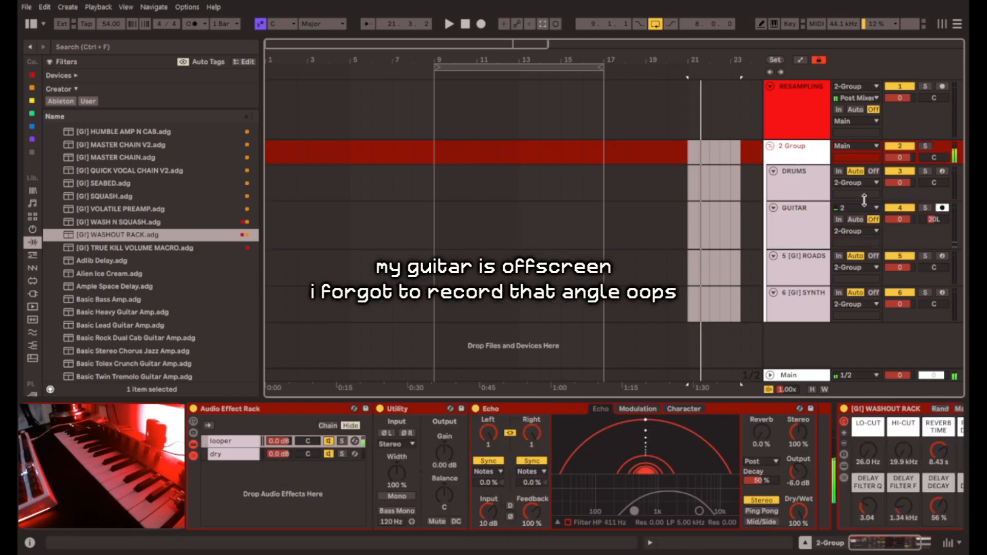
# Set the GUITAR track's monitoring to Auto, pan it to 20R and reselect the group track
pyautogui.click(861, 221)
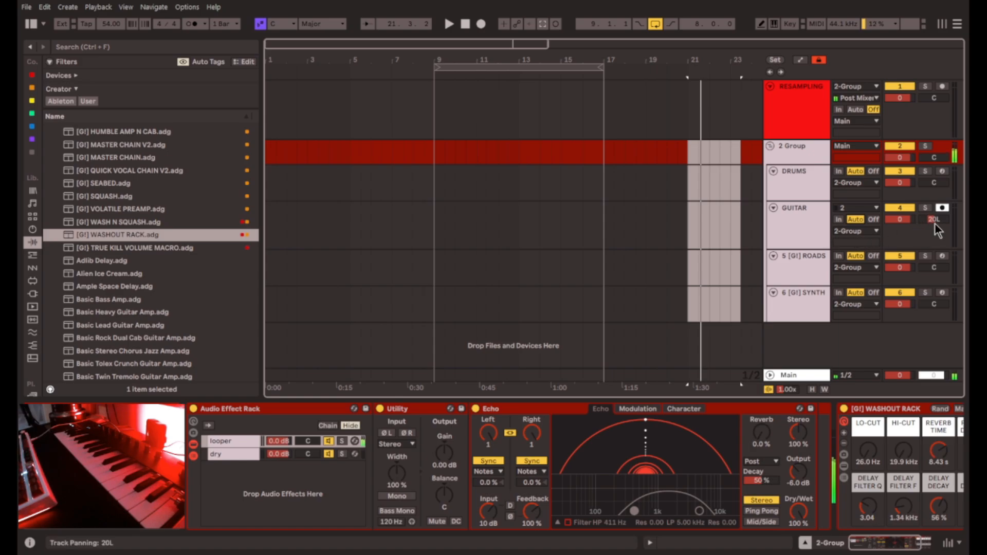
pyautogui.moveTo(935, 223); pyautogui.dragTo(929, 230)
pyautogui.click(803, 148)
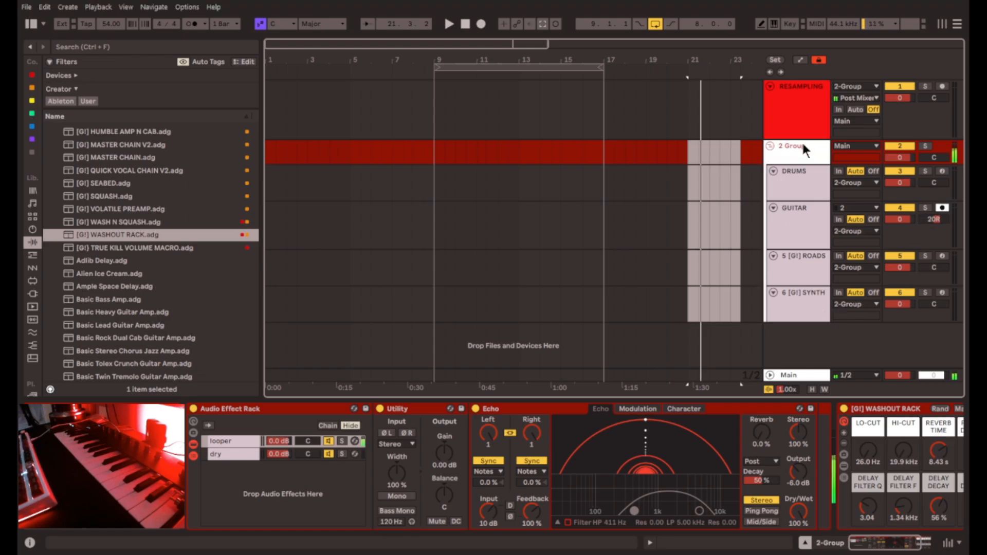
# Raise the output level of the group track's Echo to 0.0 dB
pyautogui.click(806, 482)
pyautogui.moveTo(800, 476); pyautogui.dragTo(801, 469)
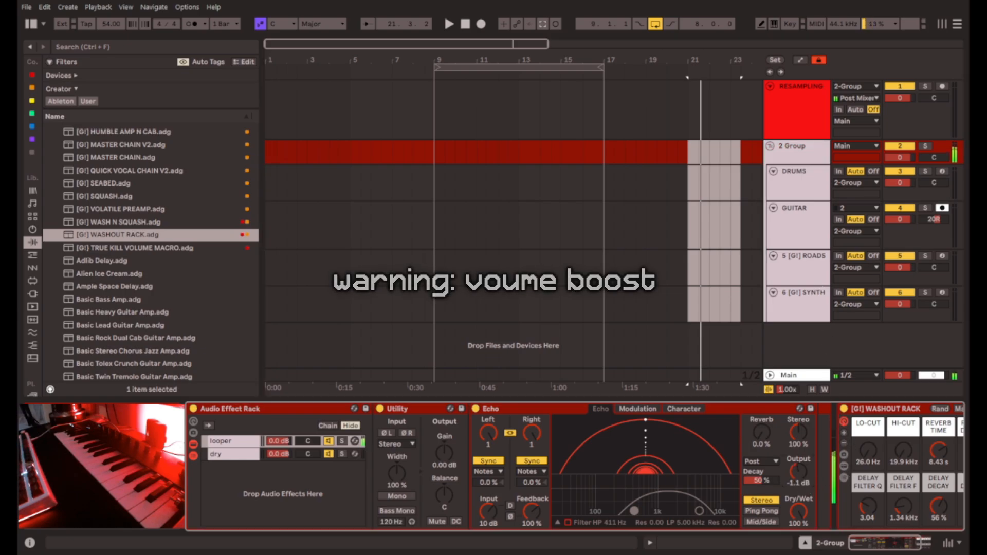
pyautogui.click(794, 144)
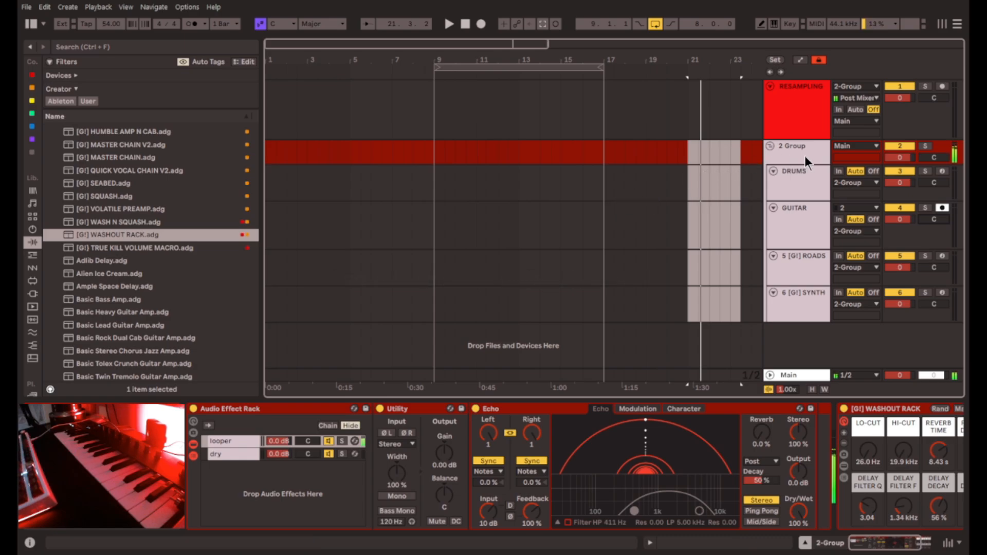
# Arm the RESAMPLING track and record the group's looped output from 1.1.1 for about five bars
pyautogui.click(268, 153)
pyautogui.scroll(4, 267, 153)
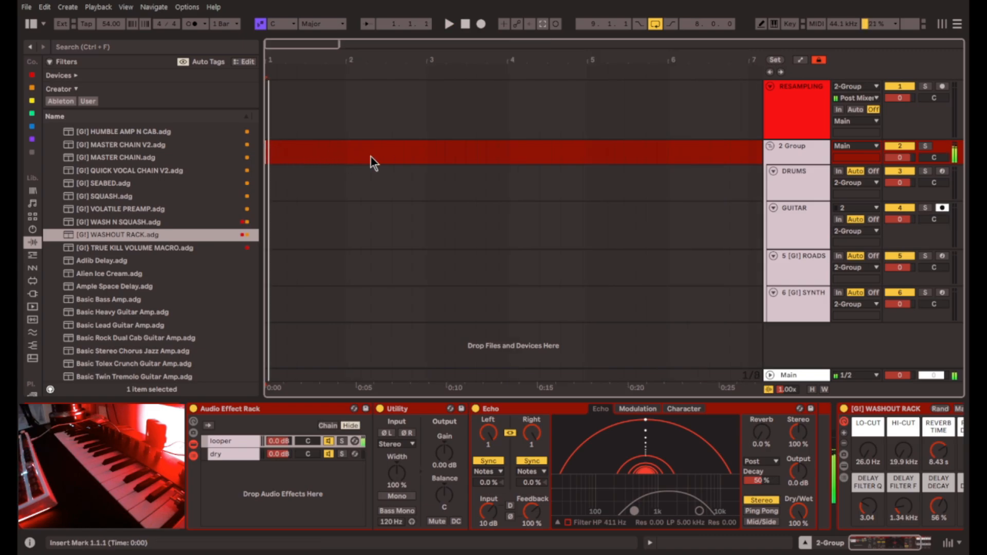
pyautogui.click(943, 85)
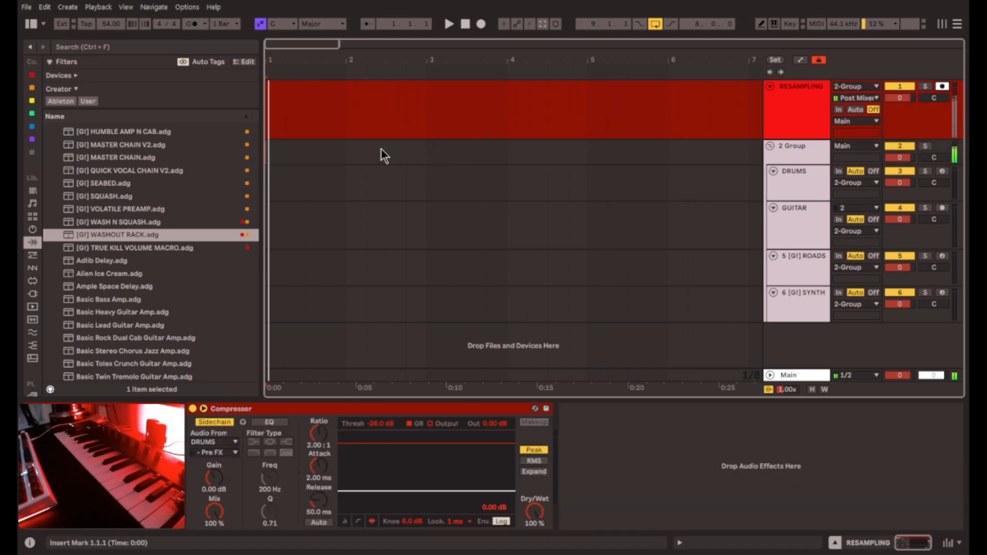
pyautogui.click(798, 146)
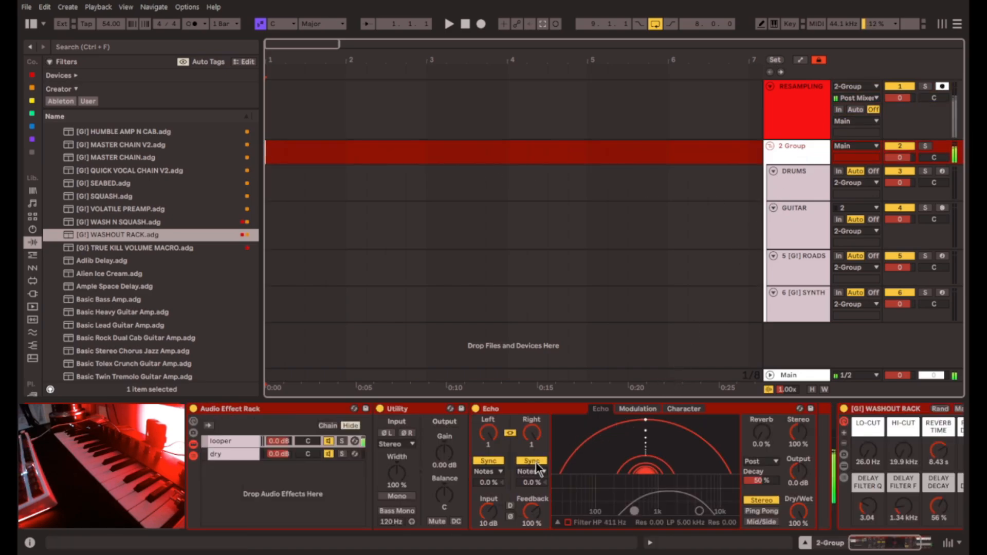
pyautogui.click(267, 121)
pyautogui.press('F9')
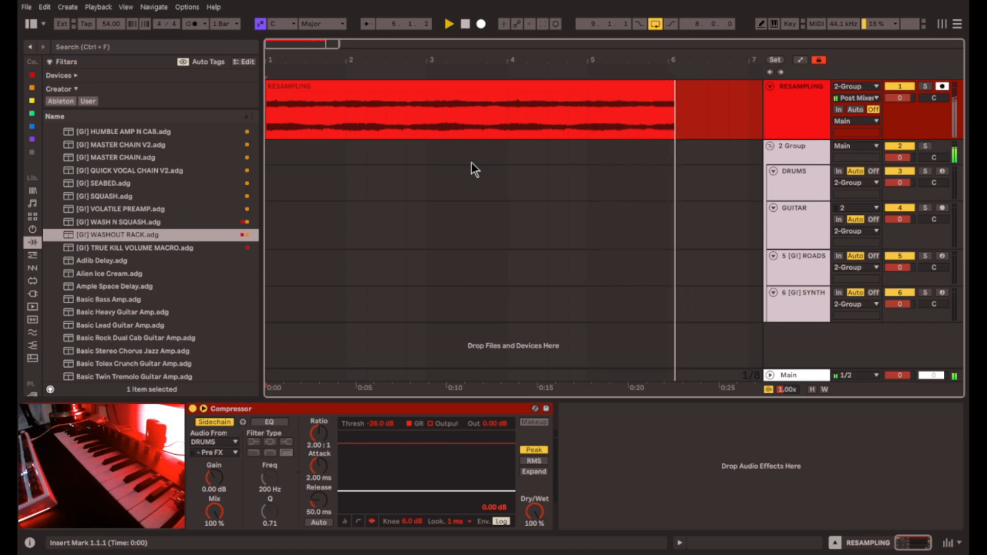
pyautogui.press('space')
# Switch Echo off and back on in the group track's looper rack
pyautogui.click(799, 154)
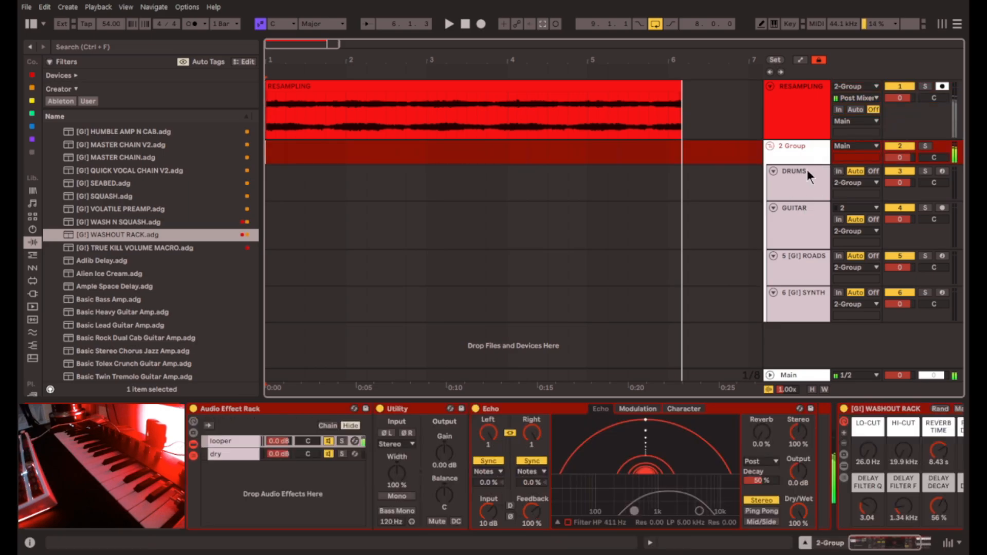
pyautogui.hscroll(2, 603, 491)
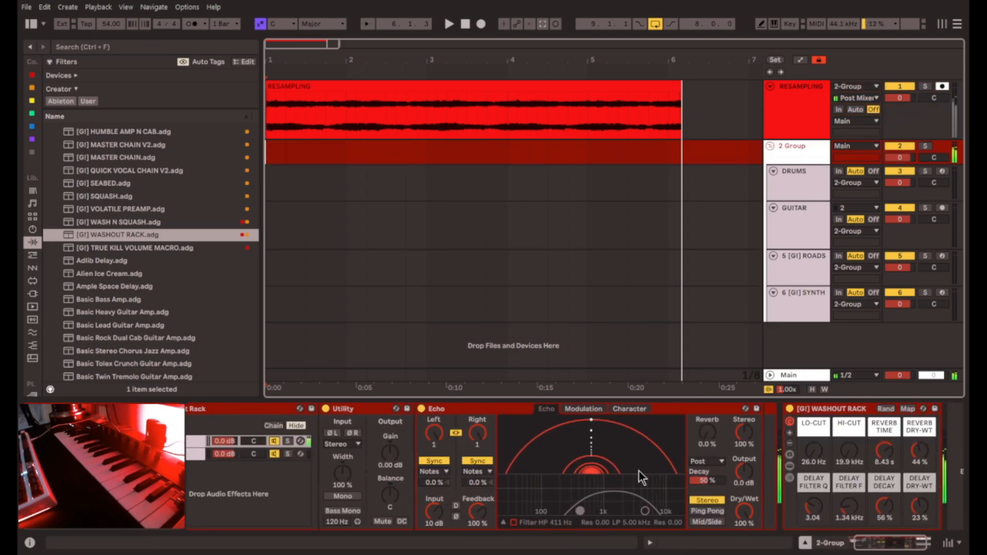
pyautogui.click(423, 409)
pyautogui.click(423, 409)
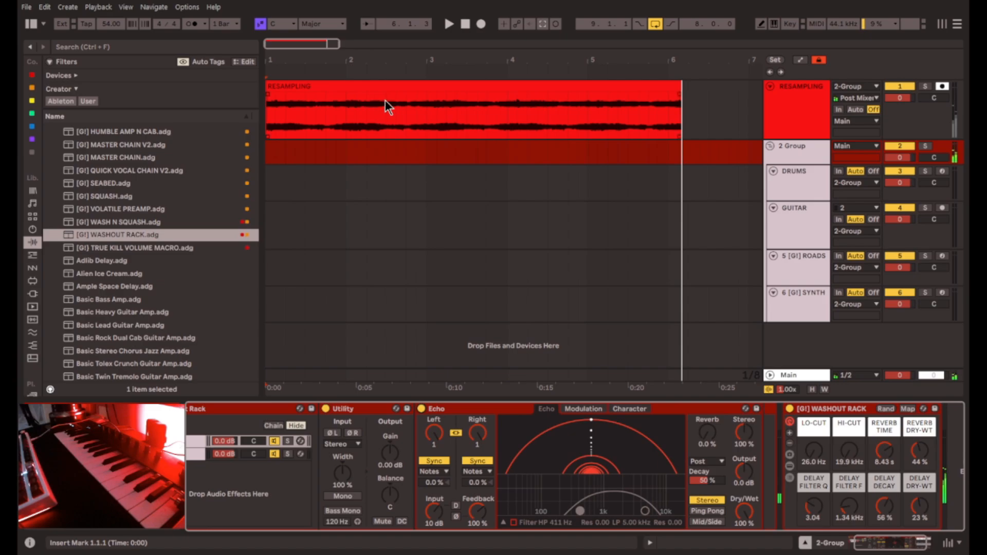
# Play the RESAMPLING recording from several points in bar 1 to locate a clean loop start
pyautogui.click(387, 84)
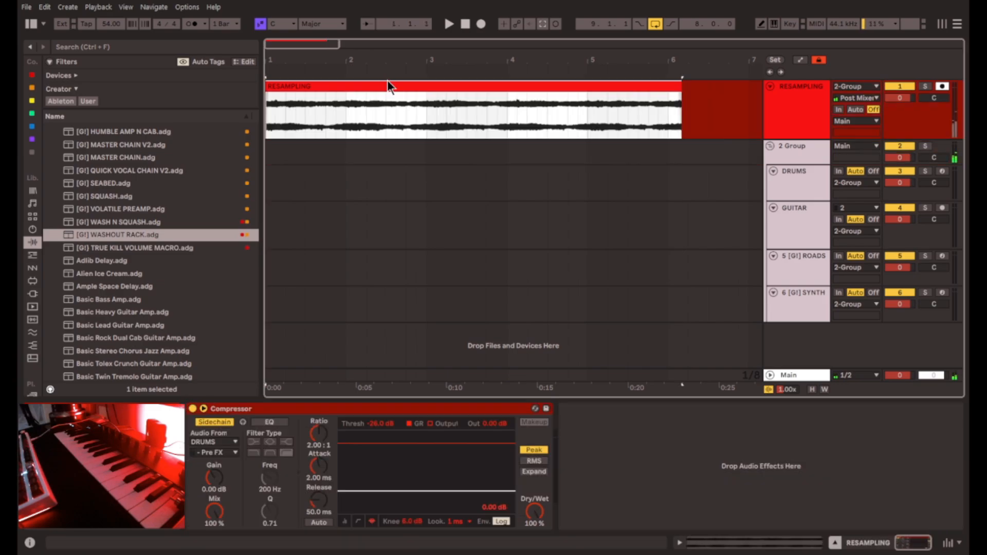
pyautogui.click(289, 110)
pyautogui.click(321, 112)
pyautogui.click(299, 129)
pyautogui.press('space')
pyautogui.scroll(5, 325, 141)
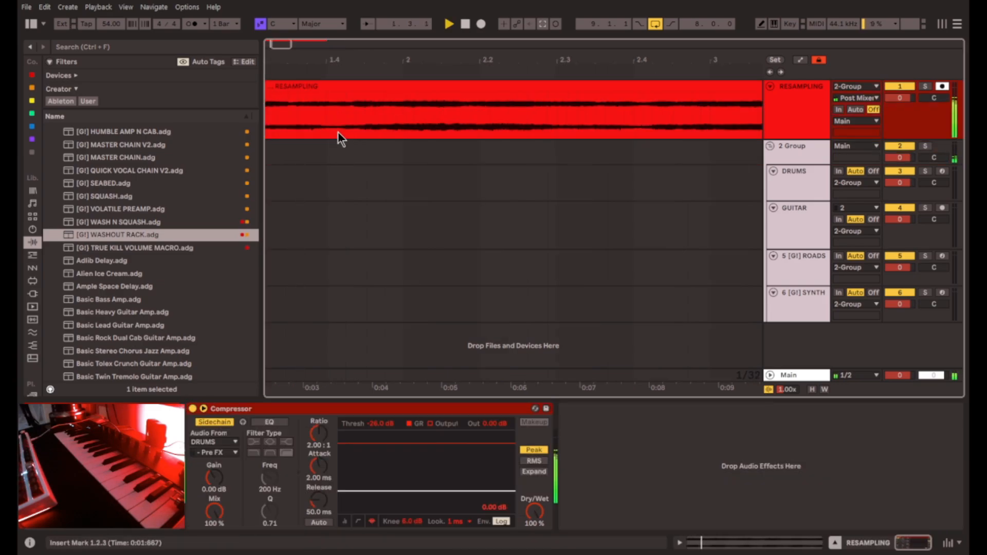
pyautogui.click(365, 132)
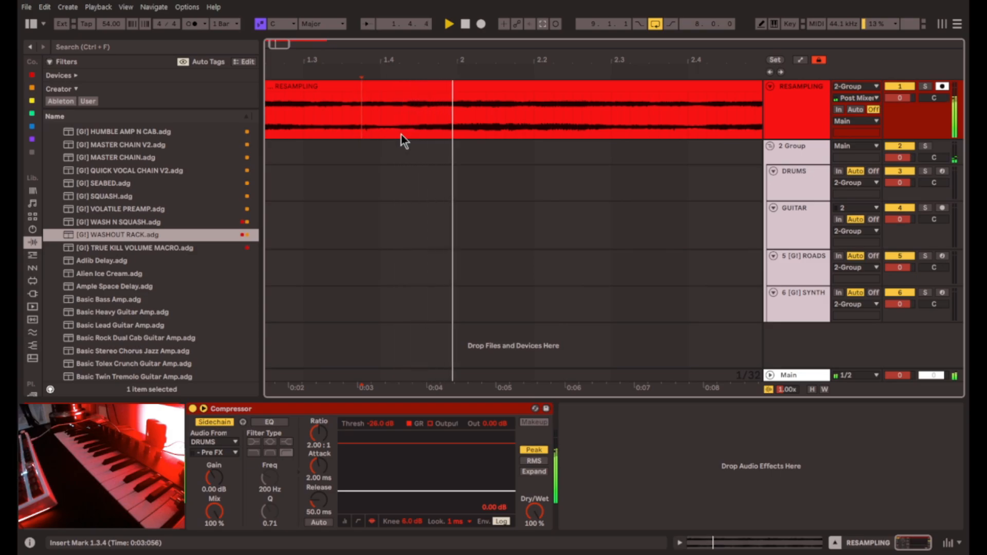
pyautogui.click(419, 124)
pyautogui.scroll(4, 463, 123)
pyautogui.click(381, 128)
pyautogui.click(343, 113)
pyautogui.scroll(3, 341, 113)
pyautogui.scroll(-3, 378, 128)
pyautogui.hscroll(-4, 406, 124)
pyautogui.click(396, 128)
pyautogui.press('space')
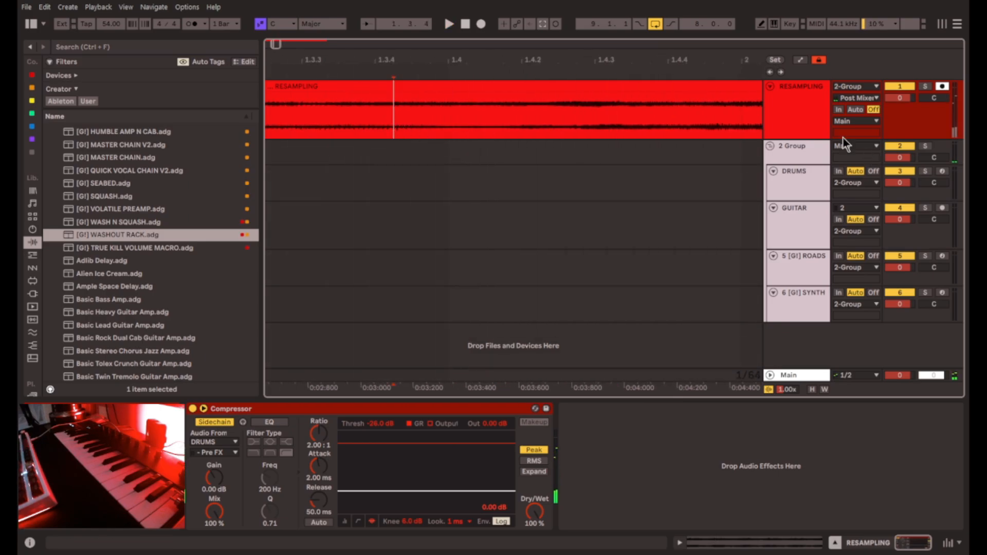
# Enlarge the RESAMPLING track's waveform and split the clip just after 1.3.4 at a quiet point
pyautogui.moveTo(843, 136); pyautogui.dragTo(820, 291)
pyautogui.click(369, 234)
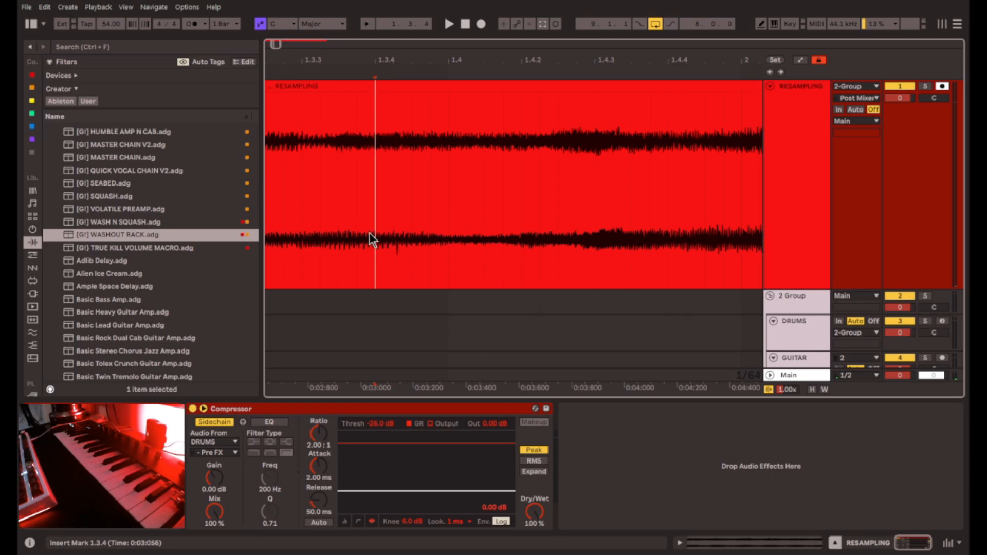
pyautogui.moveTo(338, 241); pyautogui.dragTo(320, 244)
pyautogui.scroll(3, 381, 257)
pyautogui.click(443, 254)
pyautogui.scroll(10, 400, 245)
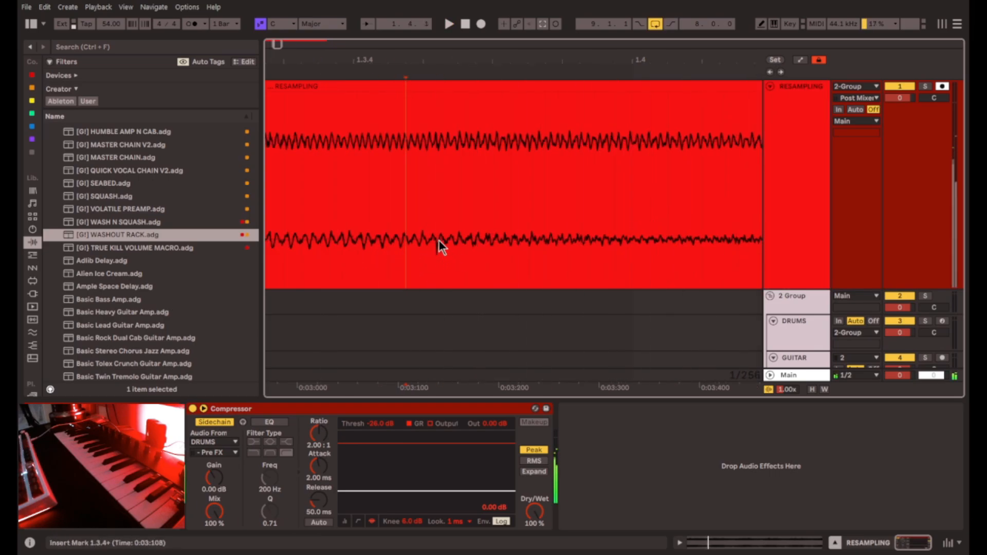
pyautogui.click(396, 249)
pyautogui.click(412, 254)
pyautogui.scroll(-15, 440, 246)
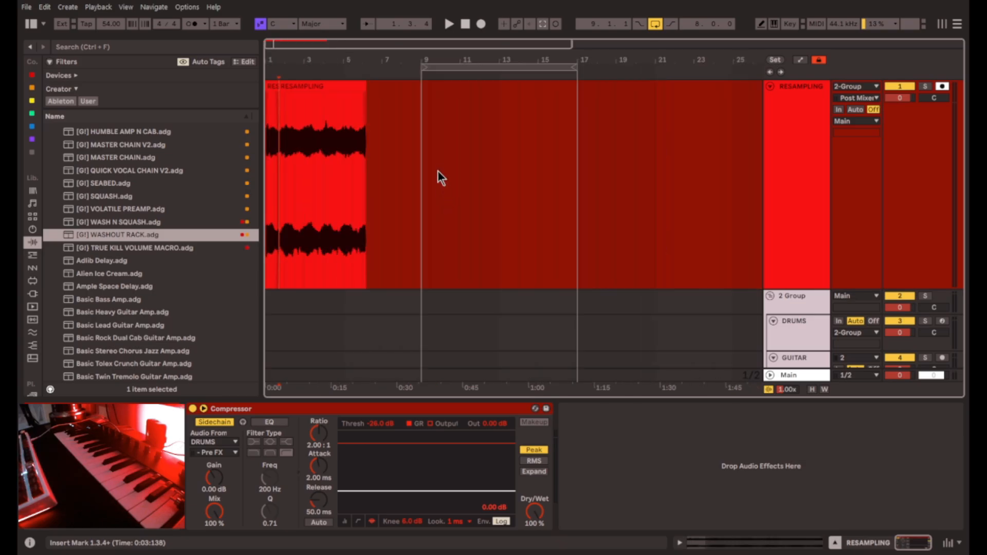
# Move the remaining RESAMPLING clip to 1.1.1, trim its end to four bars and reduce the track height
pyautogui.click(287, 86)
pyautogui.scroll(5, 286, 159)
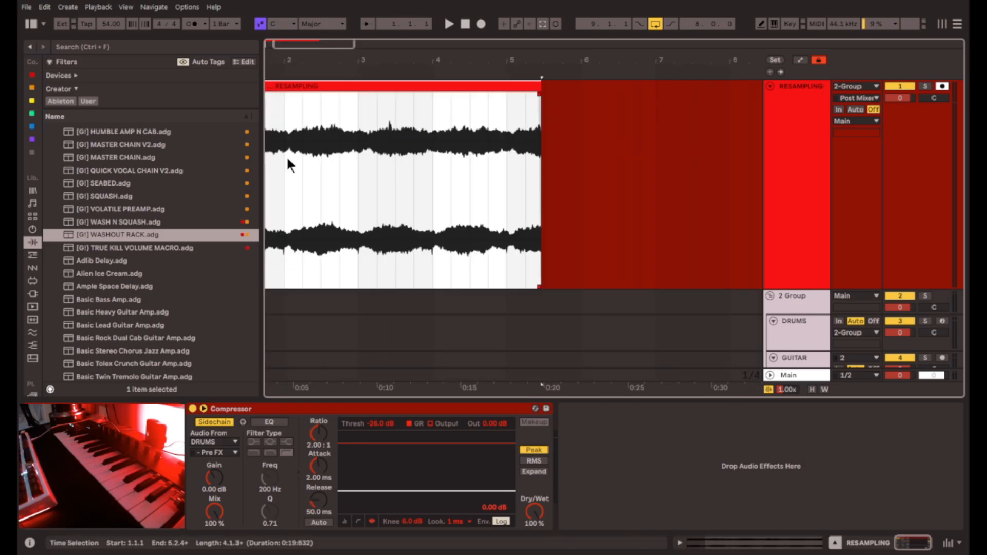
pyautogui.moveTo(674, 175); pyautogui.dragTo(569, 174)
pyautogui.press('Delete')
pyautogui.click(489, 87)
pyautogui.moveTo(803, 286); pyautogui.dragTo(803, 138)
pyautogui.click(492, 84)
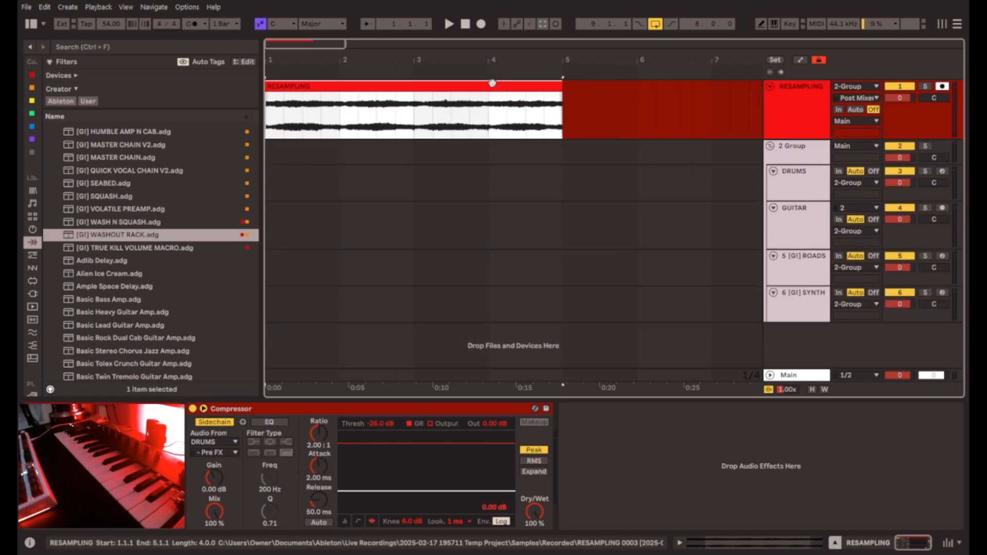
# Set the arrangement loop to the four-bar RESAMPLING clip and play it from 4.1.1 across the loop point
pyautogui.hotkey('ctrl', 'l')
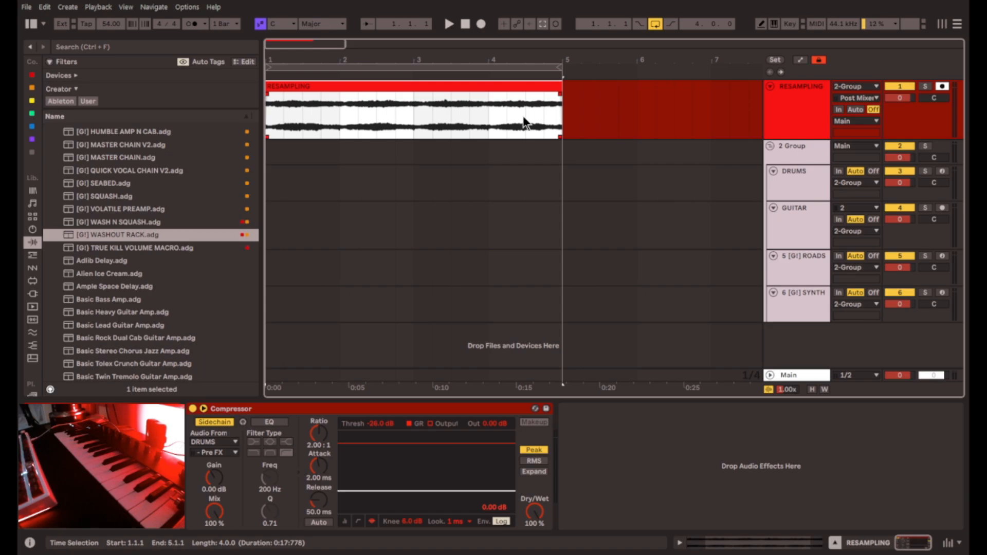
pyautogui.click(490, 123)
pyautogui.press('space')
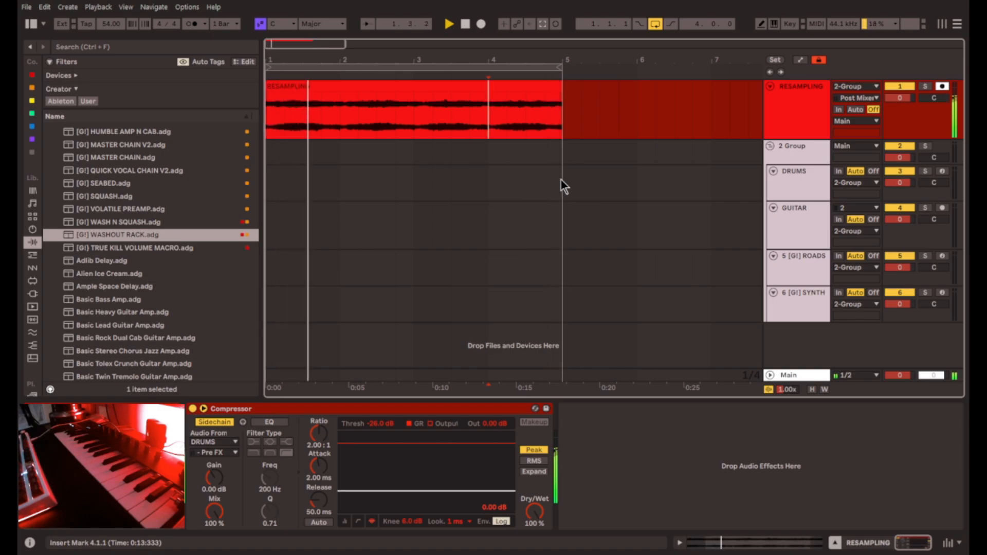
pyautogui.click(511, 128)
pyautogui.press('space')
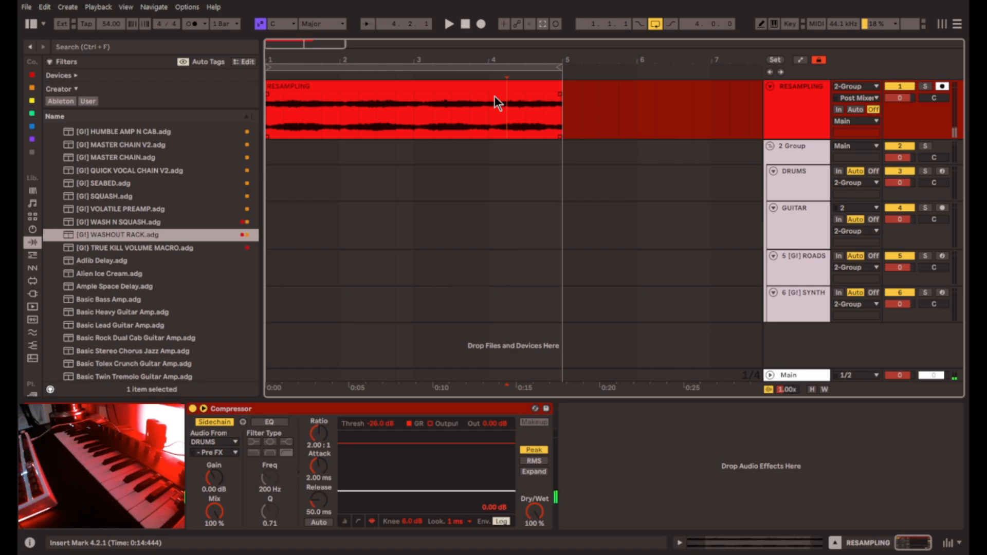
# Delete the four-bar clip from the RESAMPLING track and select the group track
pyautogui.hotkey('ctrl', 'a')
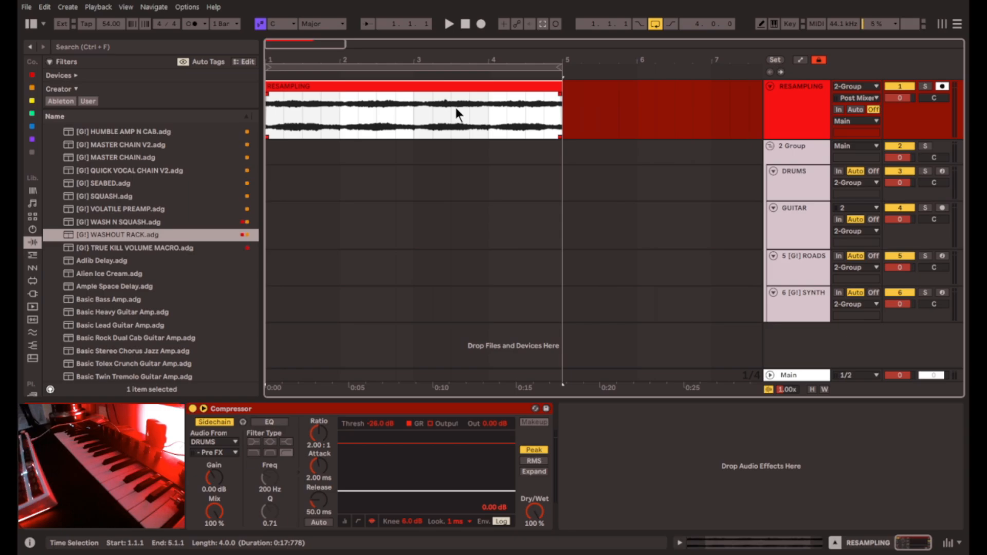
pyautogui.press('Delete')
pyautogui.click(566, 161)
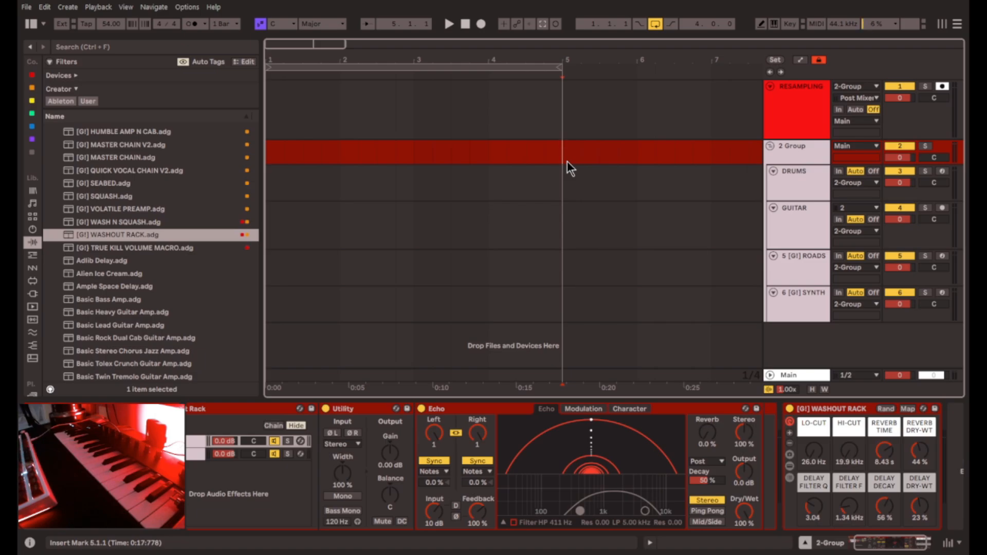
pyautogui.click(805, 154)
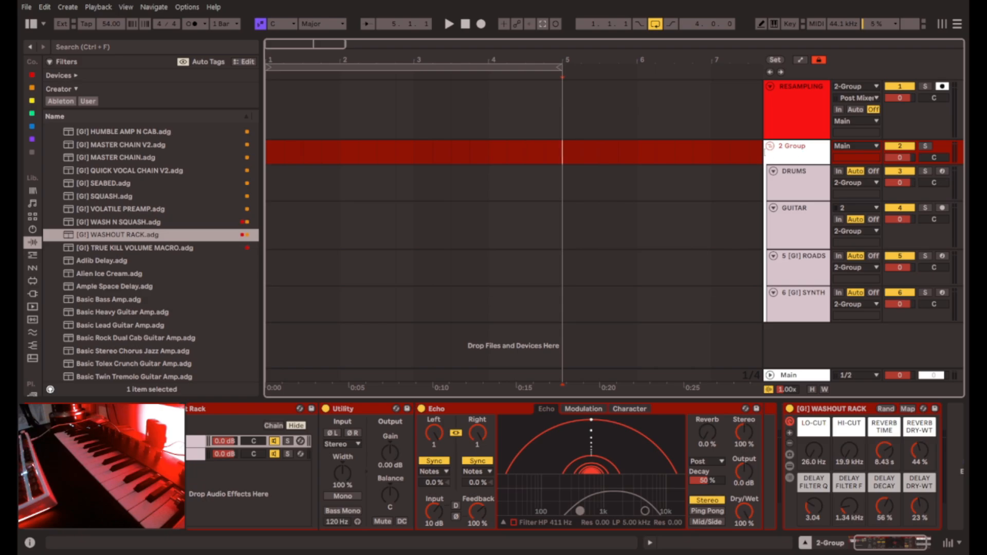
# Delete the Audio Effect Rack with its looper chain and the WASHOUT RACK from the group track
pyautogui.moveTo(887, 542); pyautogui.dragTo(843, 541)
pyautogui.click(268, 407)
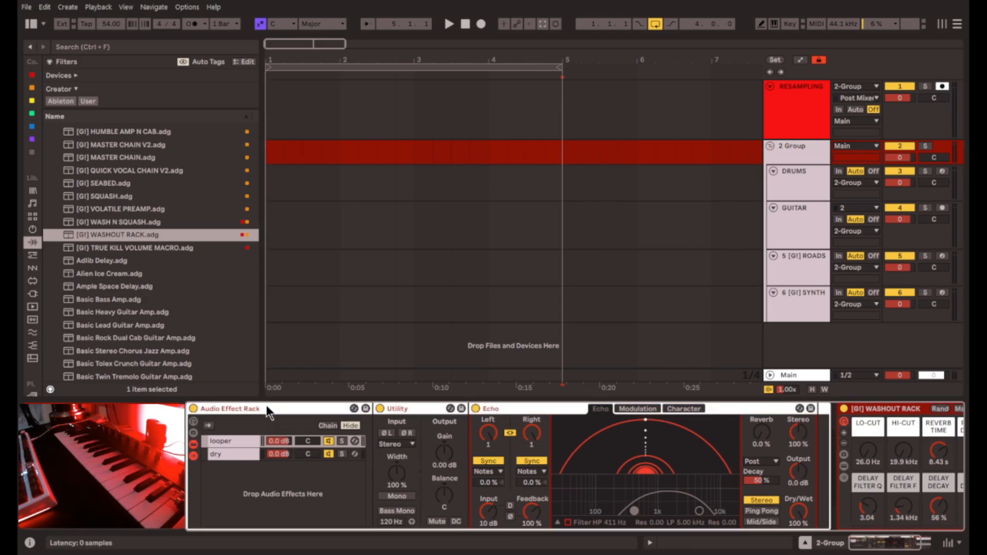
pyautogui.keyDown('shift'); pyautogui.click(881, 408); pyautogui.keyUp('shift')
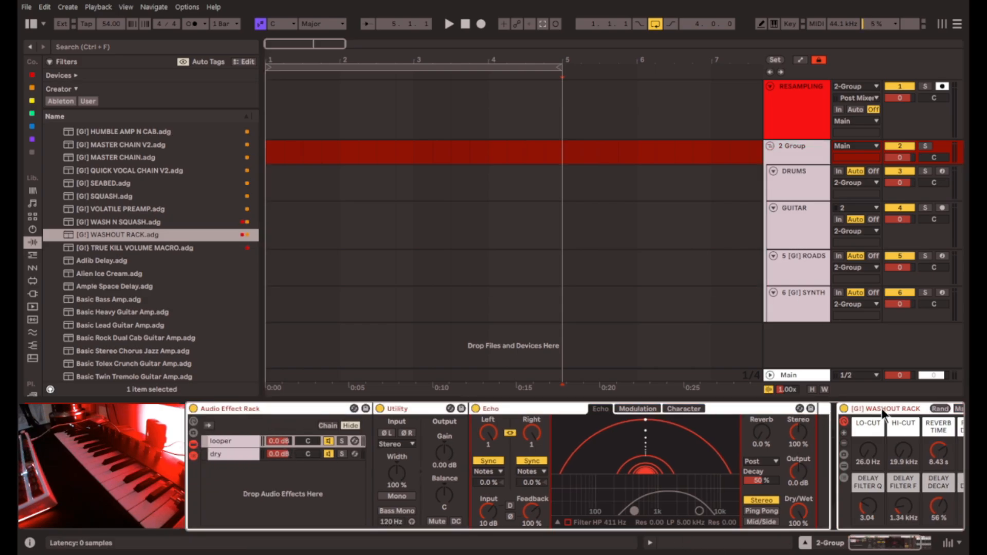
pyautogui.press('Delete')
# Load the [G!] SEABED rack onto the empty group track
pyautogui.moveTo(98, 186); pyautogui.dragTo(373, 505)
pyautogui.click(787, 448)
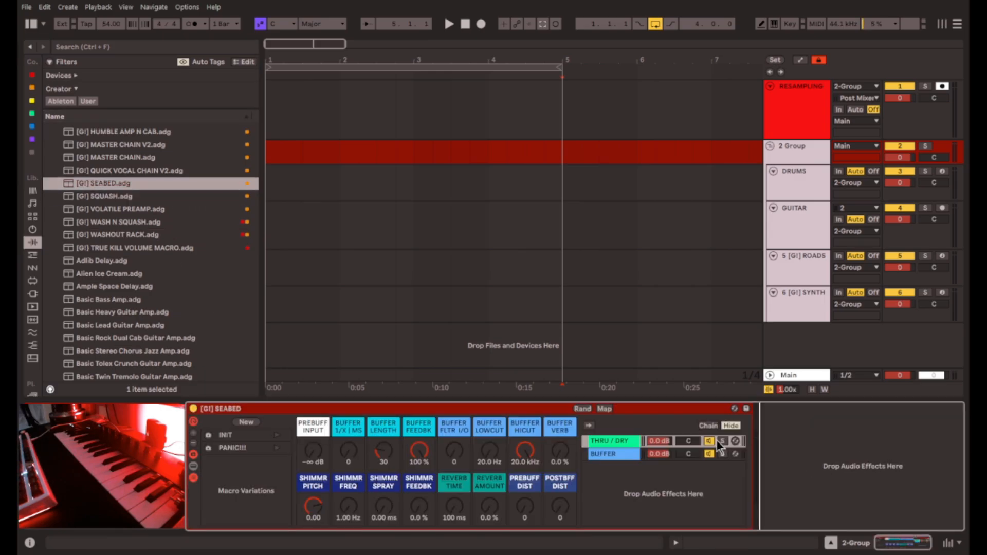
pyautogui.click(565, 410)
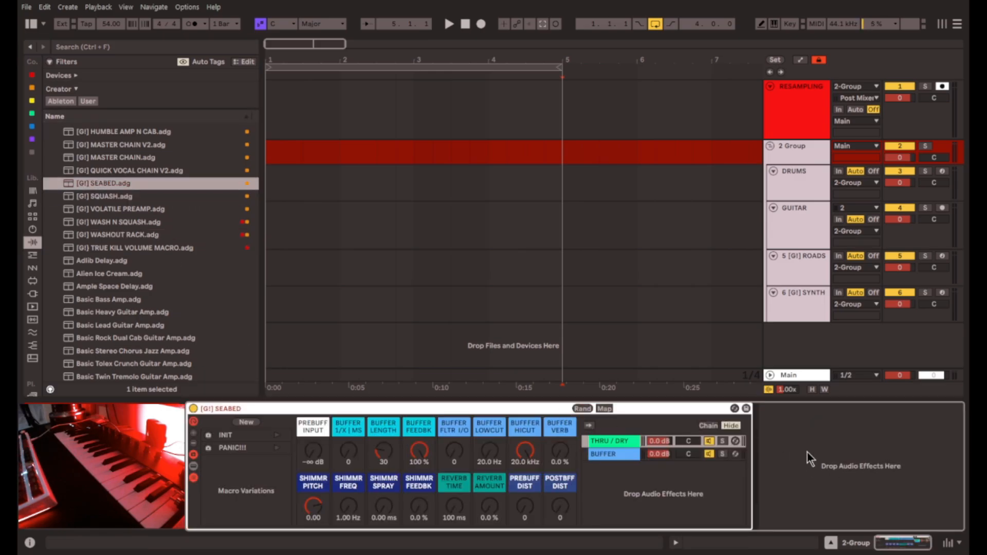
pyautogui.click(807, 453)
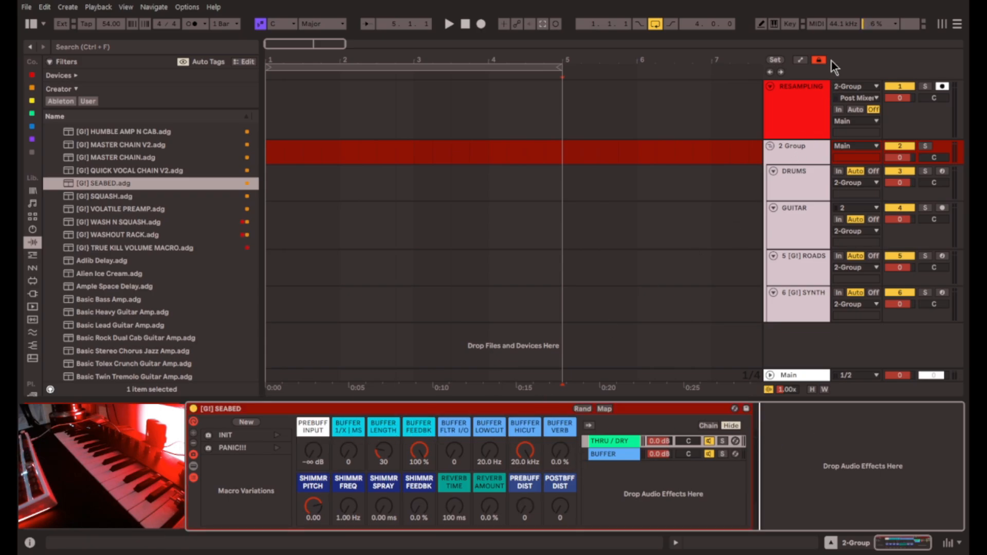
# MIDI-map the SEABED rack's PREBUFF INPUT macro to a hardware controller and leave mapping mode
pyautogui.click(817, 26)
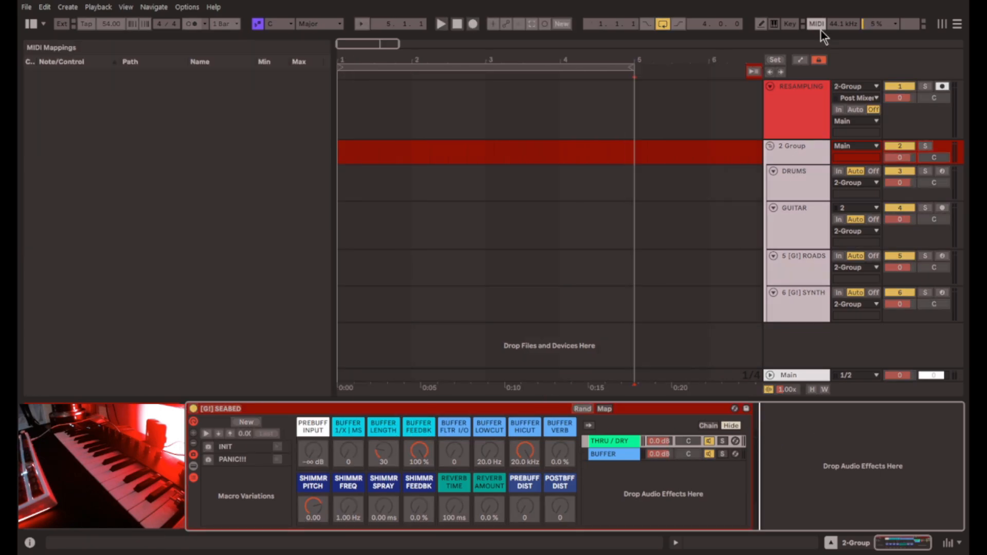
pyautogui.click(314, 454)
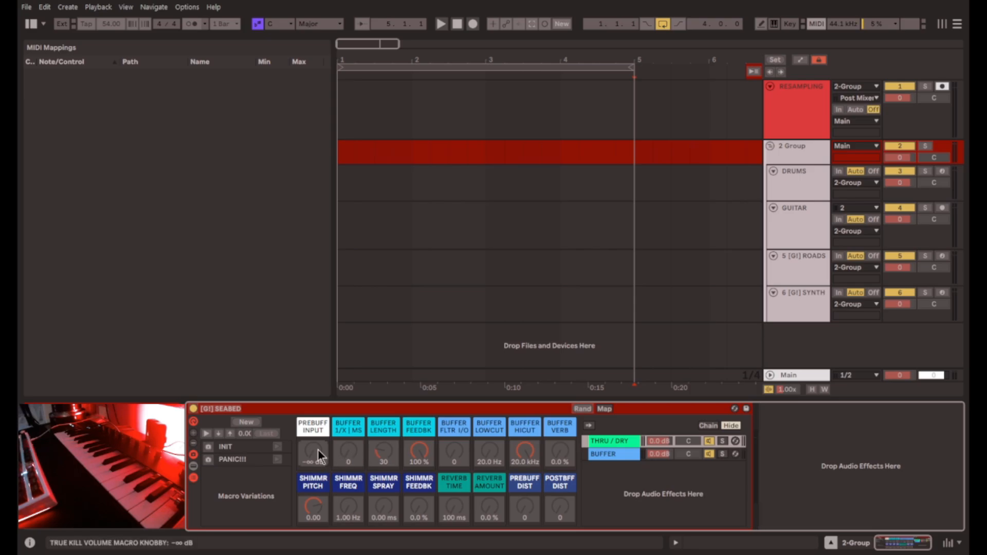
pyautogui.click(815, 26)
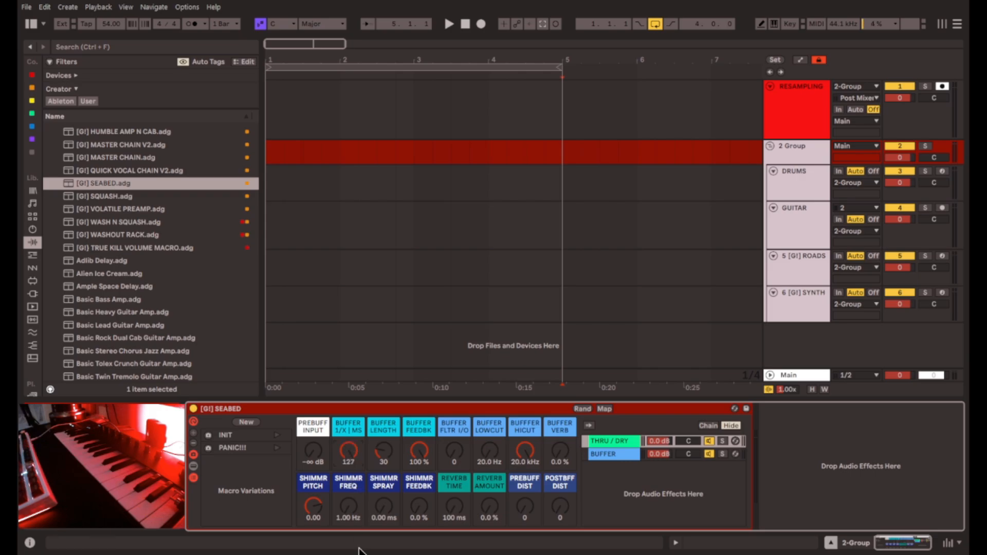
# Set SEABED's BUFFER 1/X | MS macro to 0, BUFFER LENGTH to 127 and BUFFER FEEDBK to 100 %
pyautogui.moveTo(347, 453); pyautogui.dragTo(347, 519)
pyautogui.moveTo(383, 452); pyautogui.dragTo(383, 443)
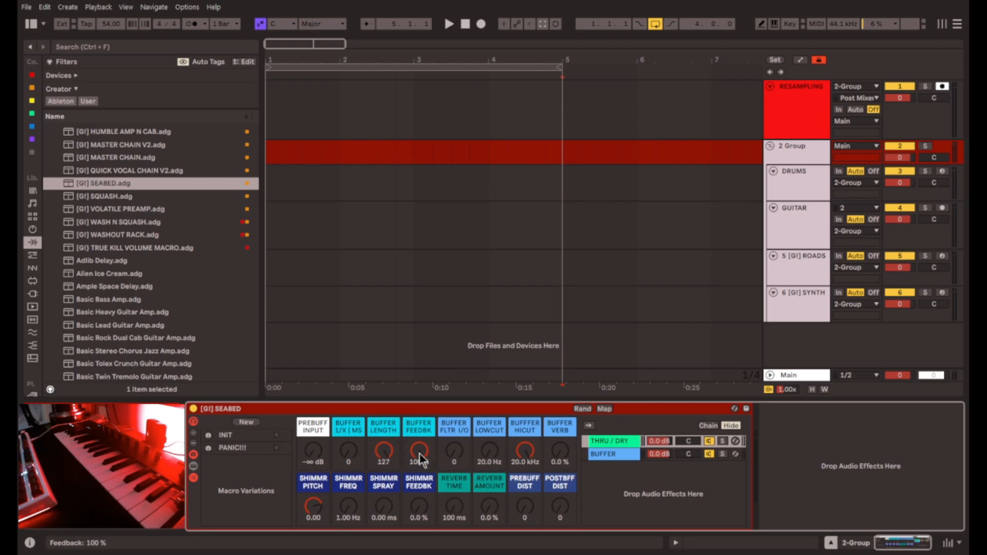
pyautogui.moveTo(419, 453); pyautogui.dragTo(420, 432)
# Try out the buffer filter and verb macros, ending with BUFFER FLTR I/O at 0, LOWCUT at 20.0 Hz and HICUT at 1.00 kHz
pyautogui.moveTo(455, 452); pyautogui.dragTo(525, 473)
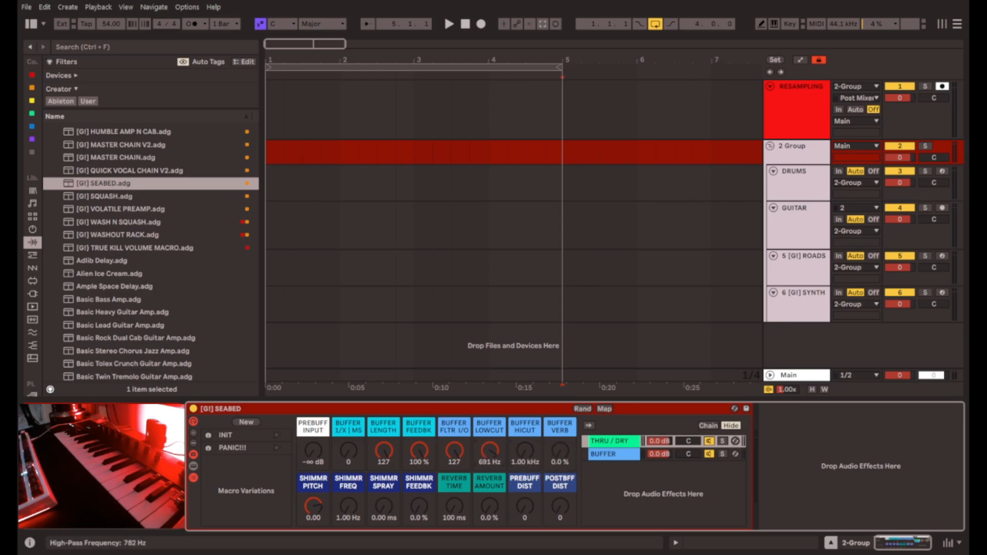
pyautogui.moveTo(457, 449); pyautogui.dragTo(457, 449)
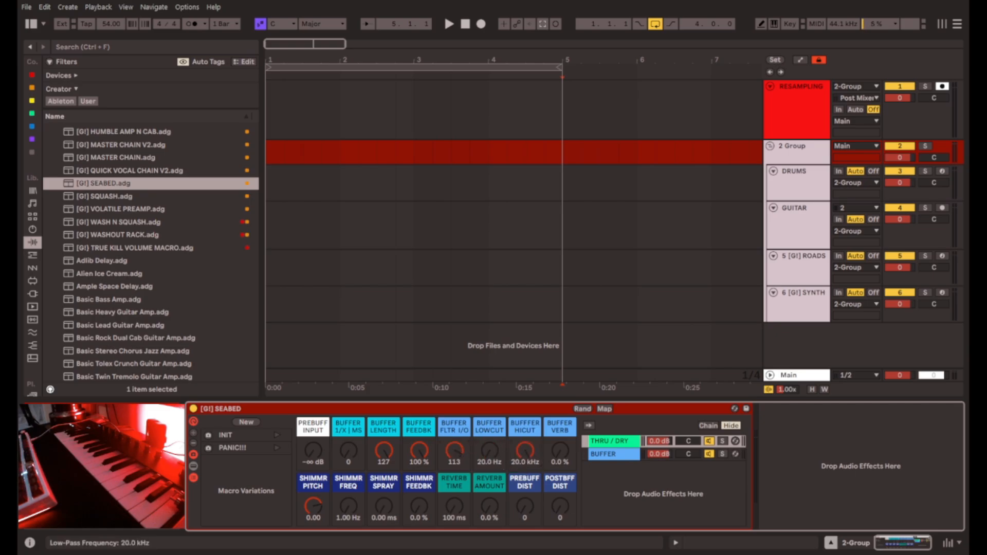
pyautogui.moveTo(563, 454)
pyautogui.mouseDown()
pyautogui.moveTo(563, 444)
pyautogui.moveTo(563, 456)
pyautogui.mouseUp()
pyautogui.moveTo(456, 452); pyautogui.dragTo(457, 512)
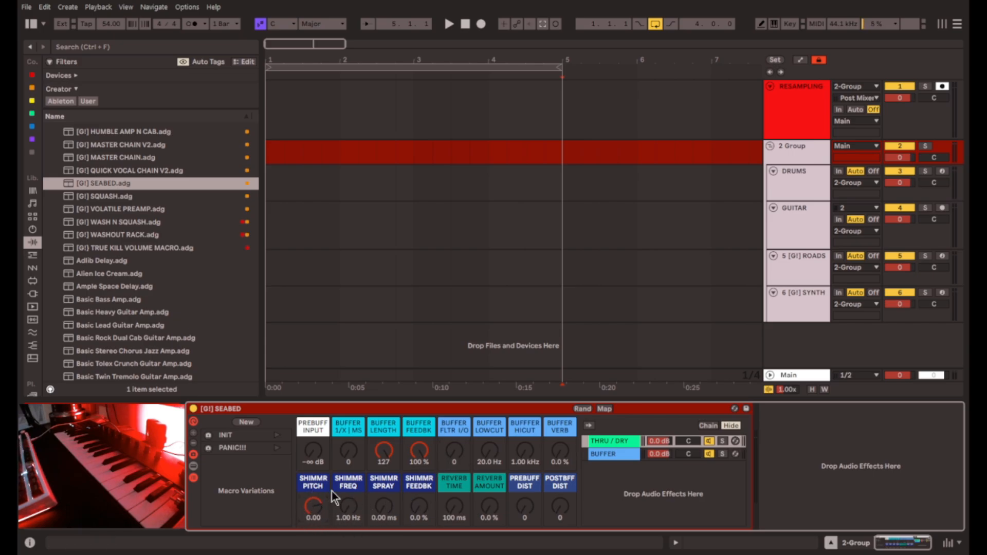
# Try SHIMMR PITCH values of -12 and 6, ending on 12.0
pyautogui.moveTo(315, 506); pyautogui.dragTo(315, 473)
pyautogui.write('-12')
pyautogui.write('6')
pyautogui.press('Return')
pyautogui.hotkey('ctrl', 'z')
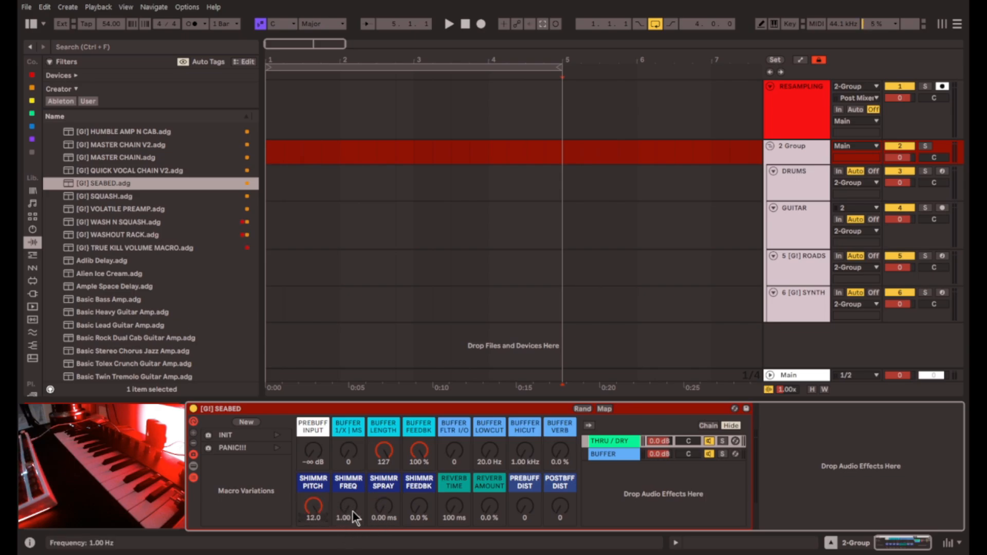
# Try SHIMMR SPRAY at 500 ms and sweep the remaining lower macros through to both distortions, returning them to their minimum values
pyautogui.moveTo(383, 509); pyautogui.dragTo(382, 478)
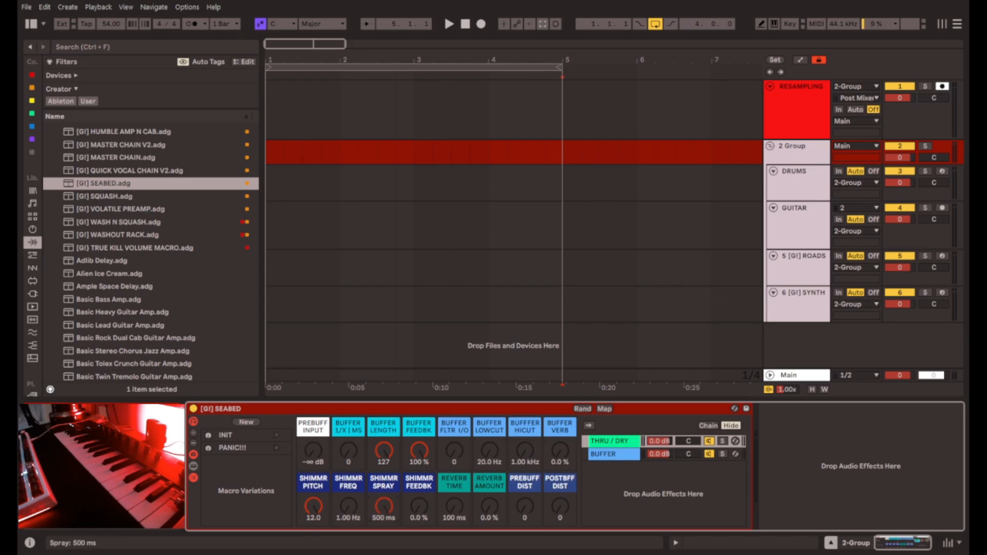
pyautogui.moveTo(383, 506)
pyautogui.mouseDown()
pyautogui.moveTo(393, 537)
pyautogui.moveTo(419, 486)
pyautogui.moveTo(436, 528)
pyautogui.moveTo(454, 467)
pyautogui.moveTo(455, 519)
pyautogui.moveTo(490, 514)
pyautogui.moveTo(490, 494)
pyautogui.moveTo(495, 519)
pyautogui.moveTo(525, 501)
pyautogui.moveTo(525, 462)
pyautogui.moveTo(526, 519)
pyautogui.mouseUp()
pyautogui.moveTo(563, 510); pyautogui.dragTo(565, 547)
# Reset SHIMMR PITCH to 0.00 and set SHIMMR FEEDBK to 69 %, SHIMMR FREQ to 3.40 Hz and SHIMMR SPRAY to 500 ms
pyautogui.click(663, 409)
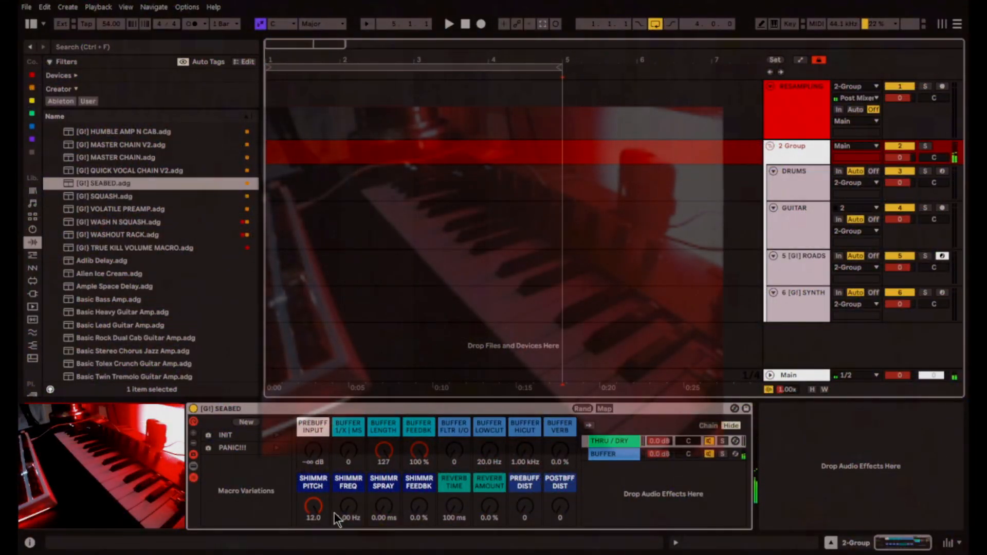
pyautogui.doubleClick(316, 513)
pyautogui.moveTo(419, 509); pyautogui.dragTo(419, 478)
pyautogui.moveTo(351, 509)
pyautogui.mouseDown()
pyautogui.moveTo(350, 495)
pyautogui.moveTo(383, 487)
pyautogui.moveTo(383, 463)
pyautogui.mouseUp()
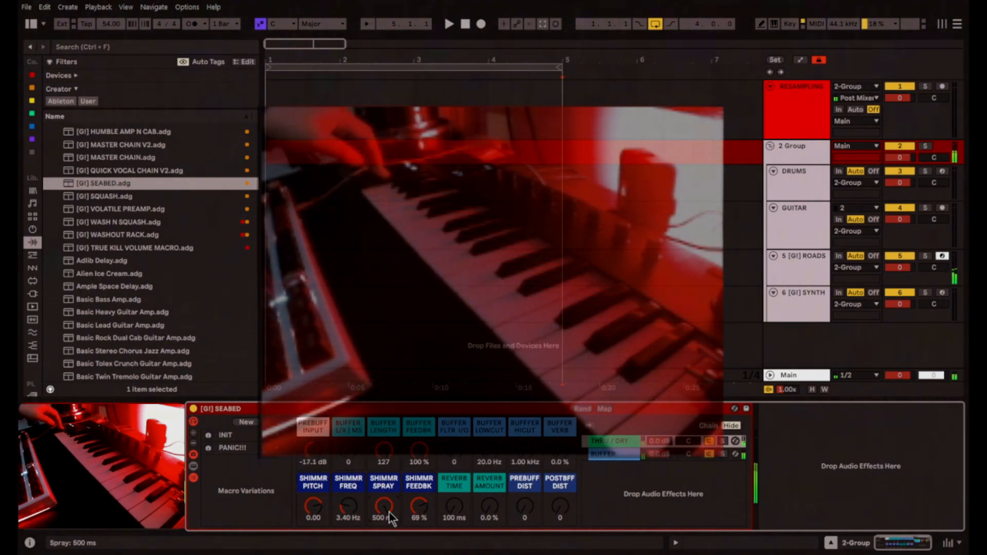
# Arm the SYNTH track and raise the WEAR AMOUNT macro of its HELIOS HALO rack
pyautogui.click(813, 297)
pyautogui.click(942, 293)
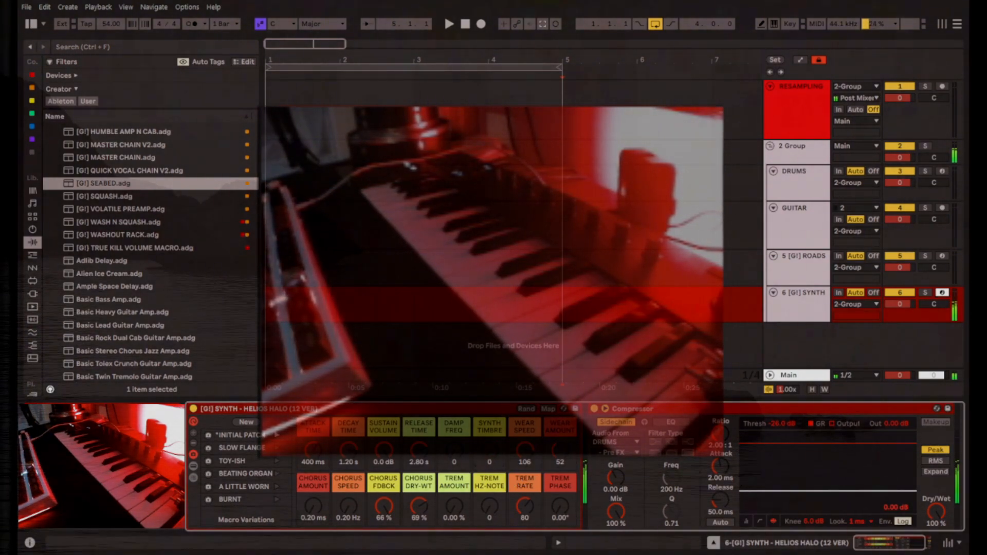
pyautogui.moveTo(565, 456); pyautogui.dragTo(565, 431)
# On the group's SEABED rack, set REVERB TIME to 7.71 s, REVERB AMOUNT to 48 %, SHIMMR FEEDBK to 0 %, SPRAY to 0 ms and FREQ to 1.00 Hz
pyautogui.click(793, 157)
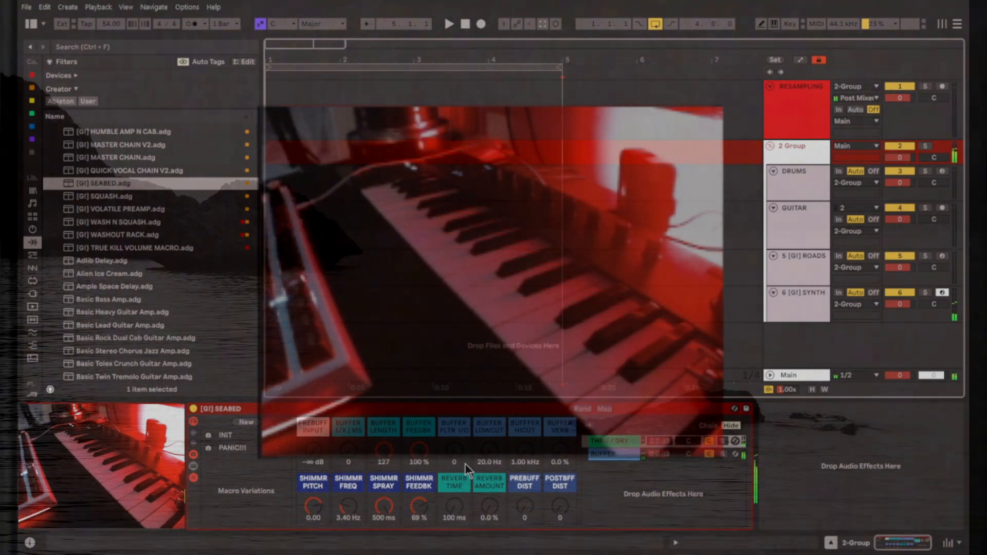
pyautogui.click(476, 507)
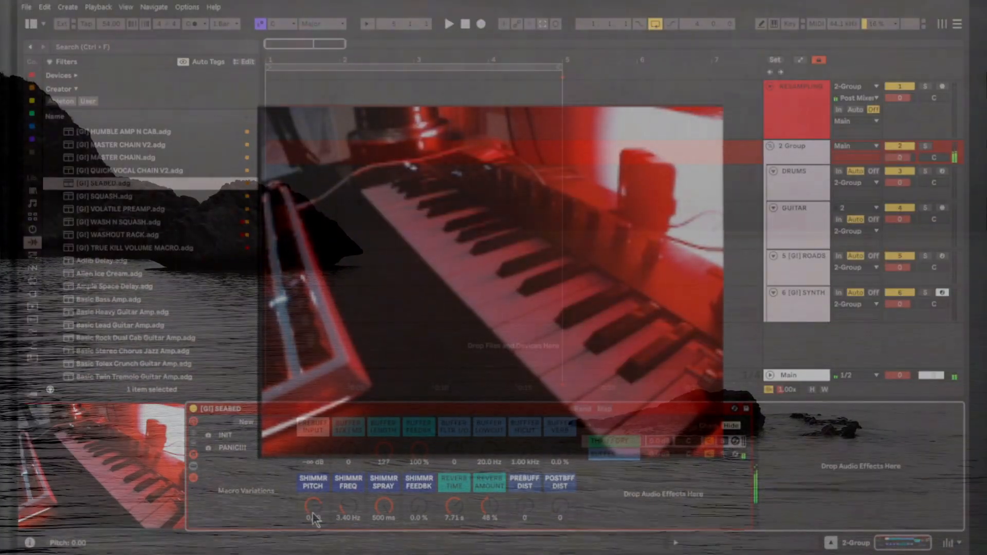
pyautogui.moveTo(380, 510); pyautogui.dragTo(380, 550)
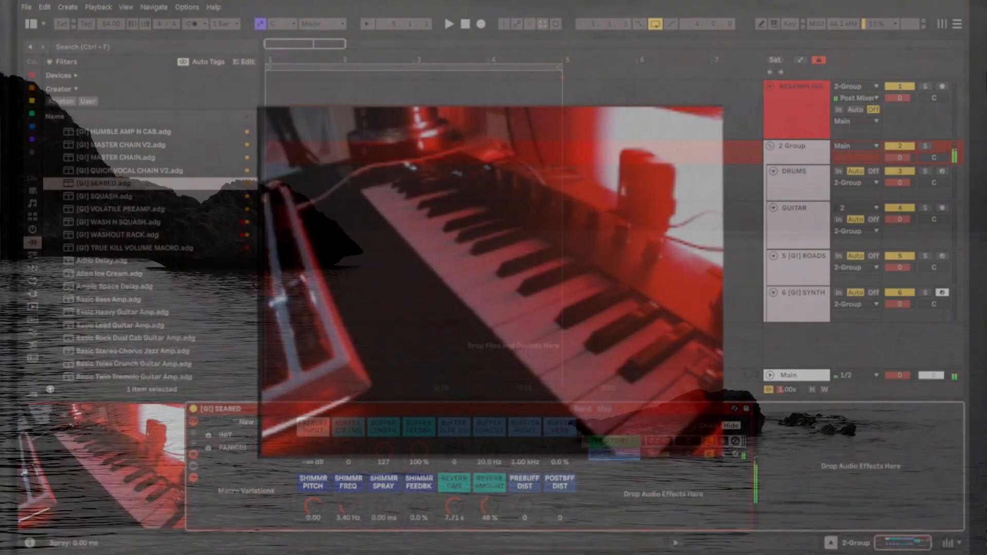
pyautogui.moveTo(346, 510); pyautogui.dragTo(346, 545)
# Arm the GUITAR track for playing into the looper and reselect the group track
pyautogui.click(828, 222)
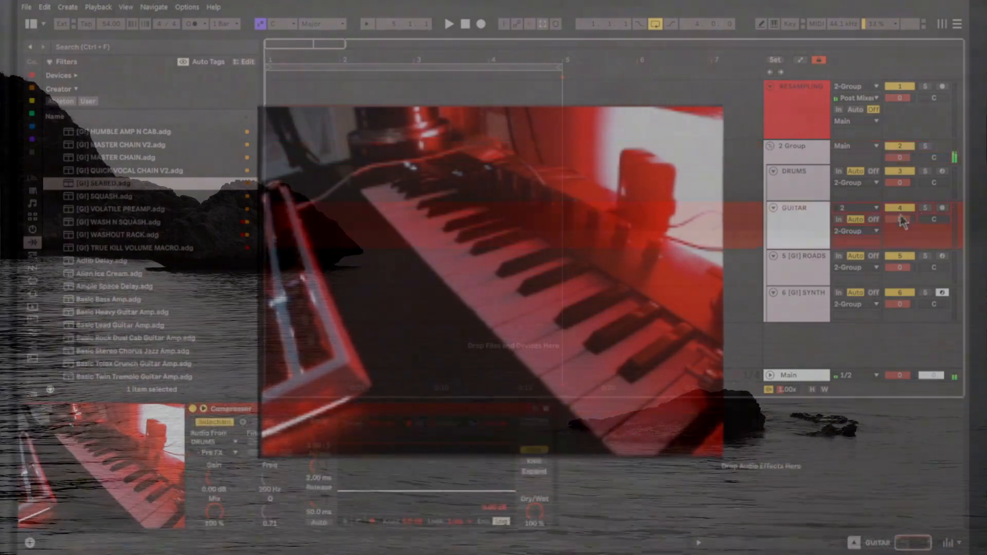
pyautogui.click(942, 208)
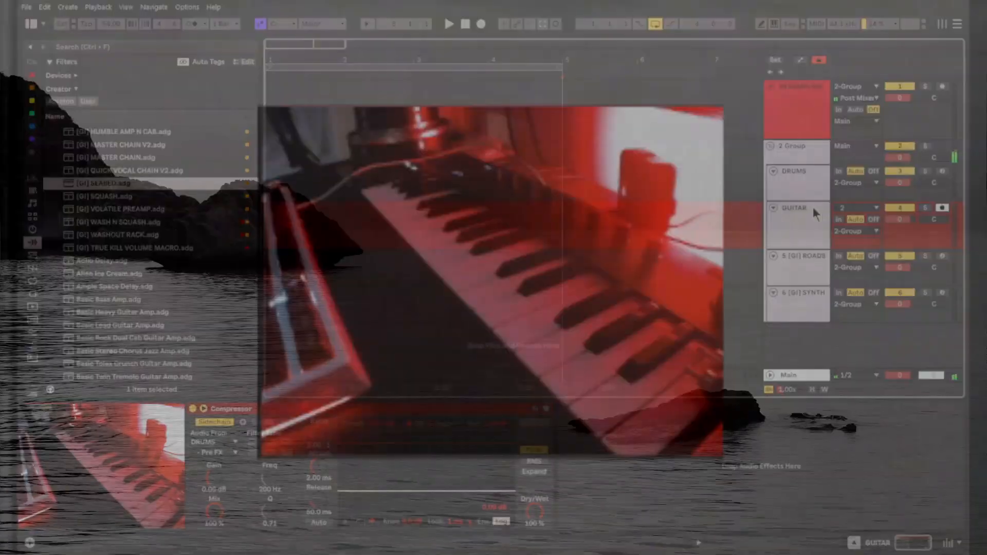
pyautogui.click(803, 154)
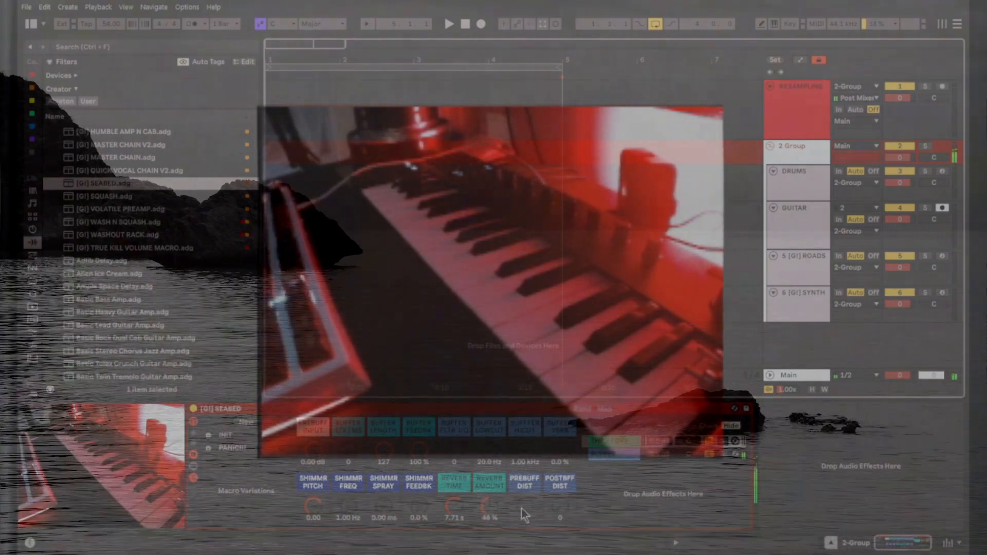
# Raise SEABED's PREBUFF DIST to 127 and set POSTBFF DIST to about 36
pyautogui.moveTo(529, 514); pyautogui.dragTo(529, 472)
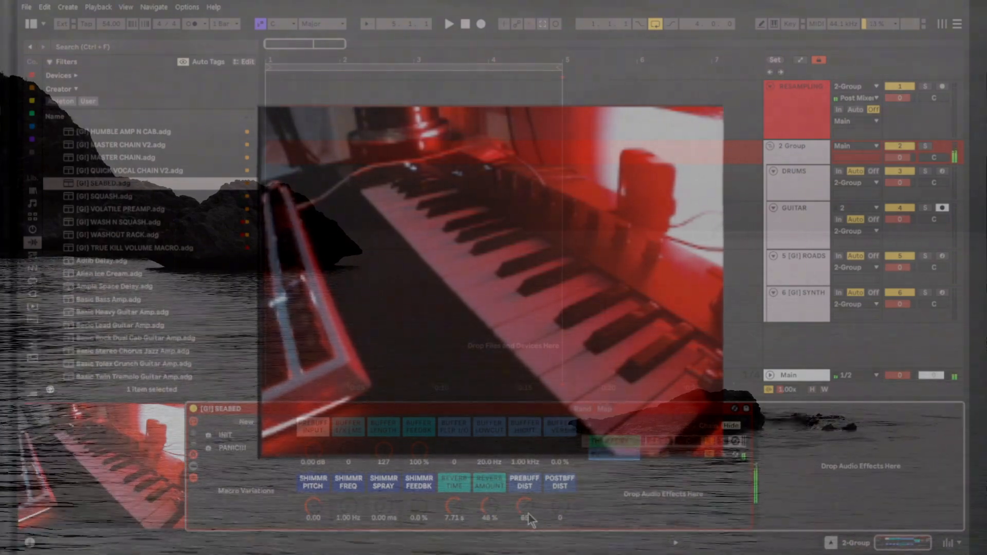
pyautogui.moveTo(528, 514); pyautogui.dragTo(525, 509)
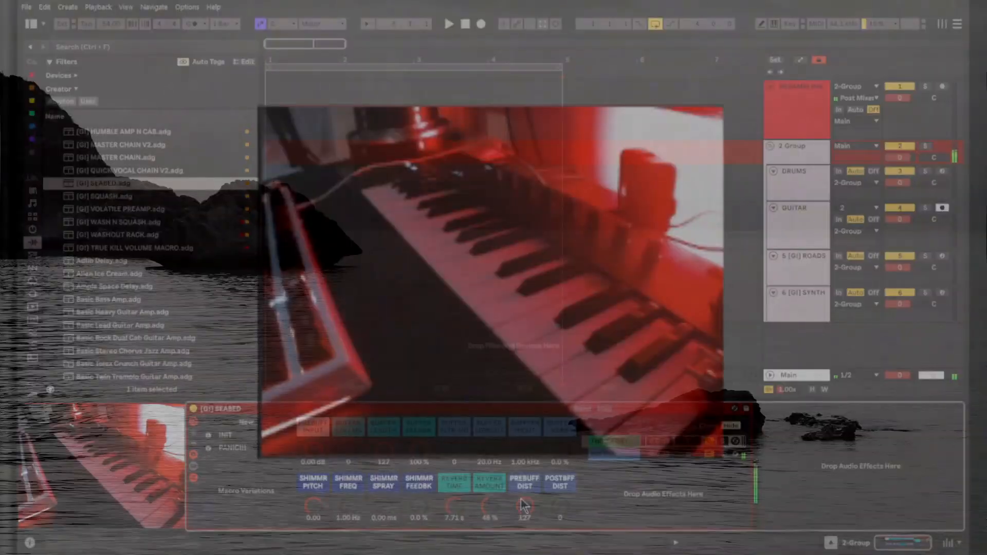
pyautogui.moveTo(559, 508); pyautogui.dragTo(559, 486)
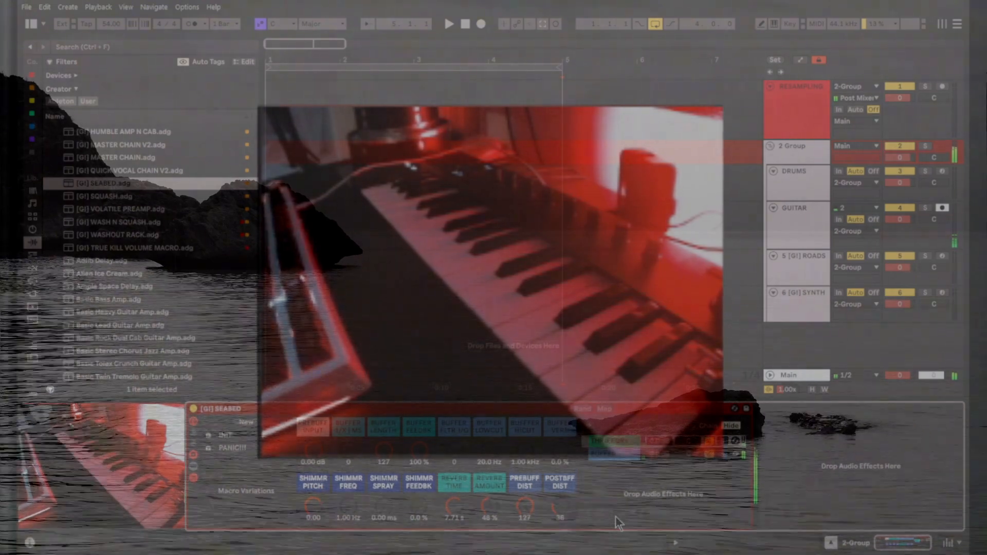
# Set SHIMMR FEEDBK to 62 %, SHIMMR SPRAY to 500 ms, SHIMMR PITCH to 12.0 and SHIMMR FREQ to 3.98 Hz
pyautogui.moveTo(419, 508); pyautogui.dragTo(419, 445)
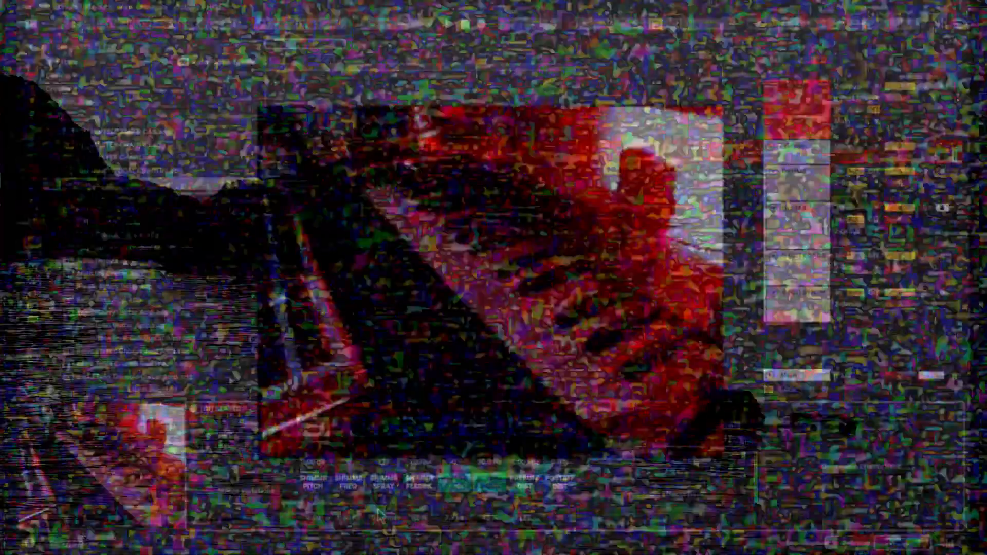
pyautogui.moveTo(383, 508); pyautogui.dragTo(384, 427)
pyautogui.moveTo(314, 511); pyautogui.dragTo(349, 483)
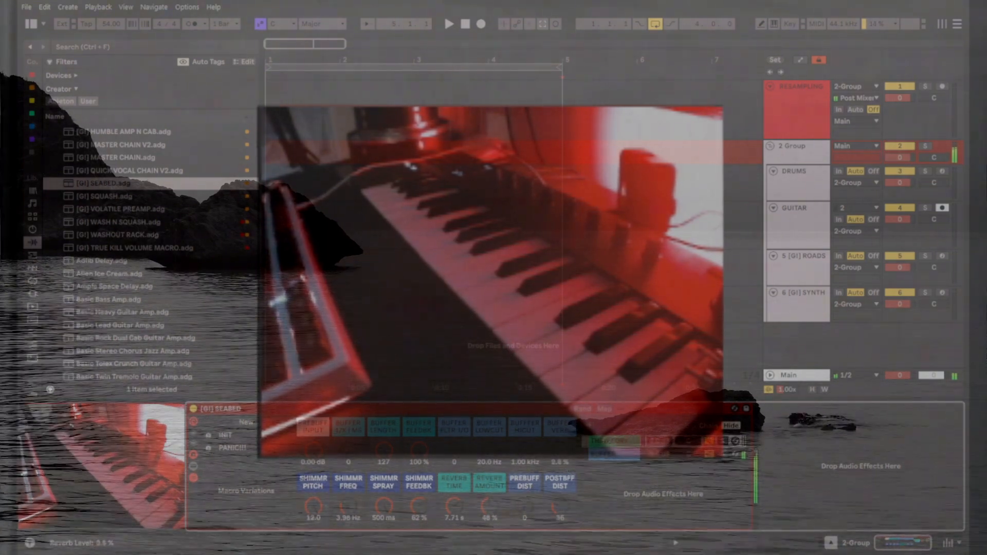
# Return BUFFER VERB to 0.0 %, sweep BUFFER HICUT and settle it at 1.60 kHz, and raise BUFFER LOWCUT
pyautogui.moveTo(560, 451)
pyautogui.mouseDown()
pyautogui.moveTo(560, 433)
pyautogui.moveTo(560, 453)
pyautogui.mouseUp()
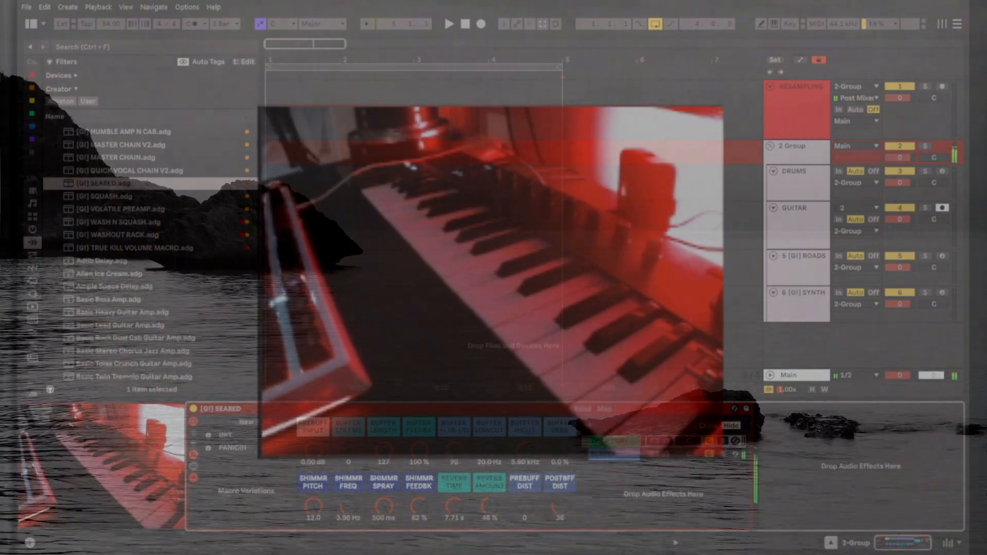
pyautogui.moveTo(523, 462); pyautogui.dragTo(523, 447)
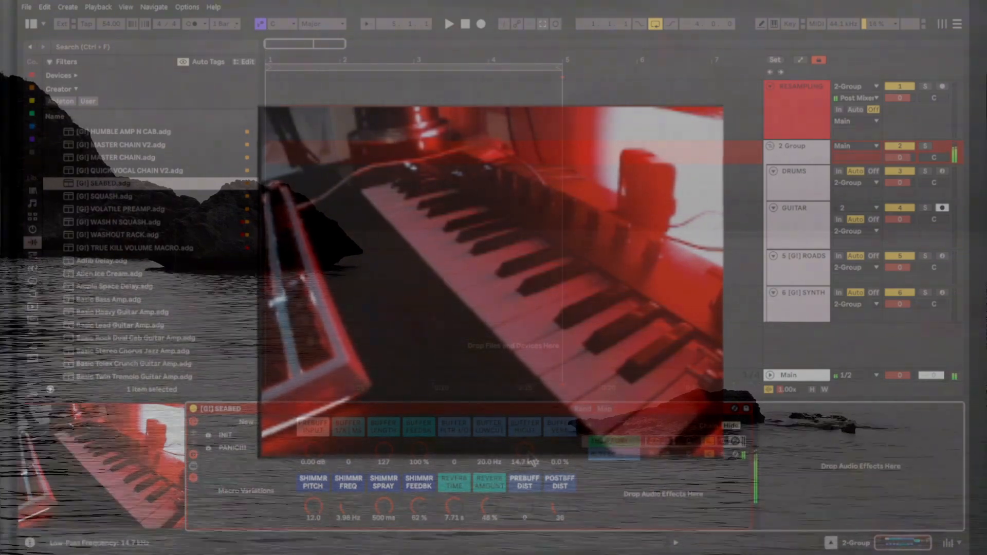
pyautogui.moveTo(525, 462); pyautogui.dragTo(525, 453)
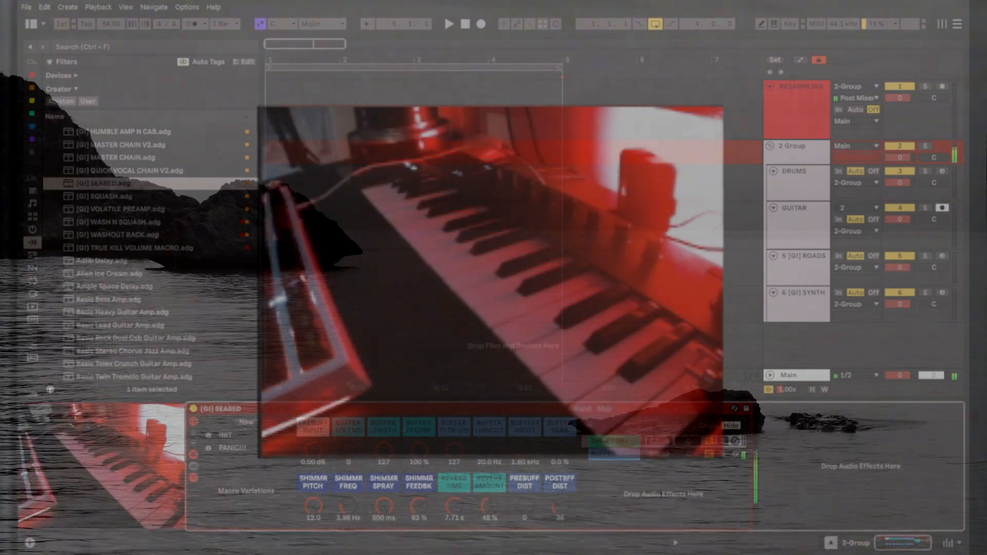
pyautogui.moveTo(490, 453); pyautogui.dragTo(489, 417)
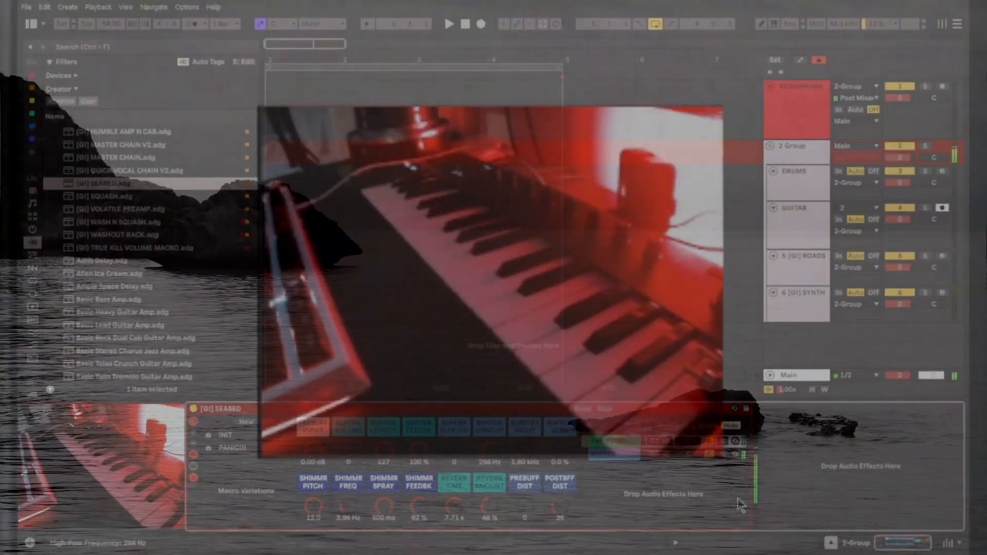
# Raise POSTBFF DIST to about 78 and bring it down to about 58 while the loop plays
pyautogui.moveTo(560, 506); pyautogui.dragTo(560, 501)
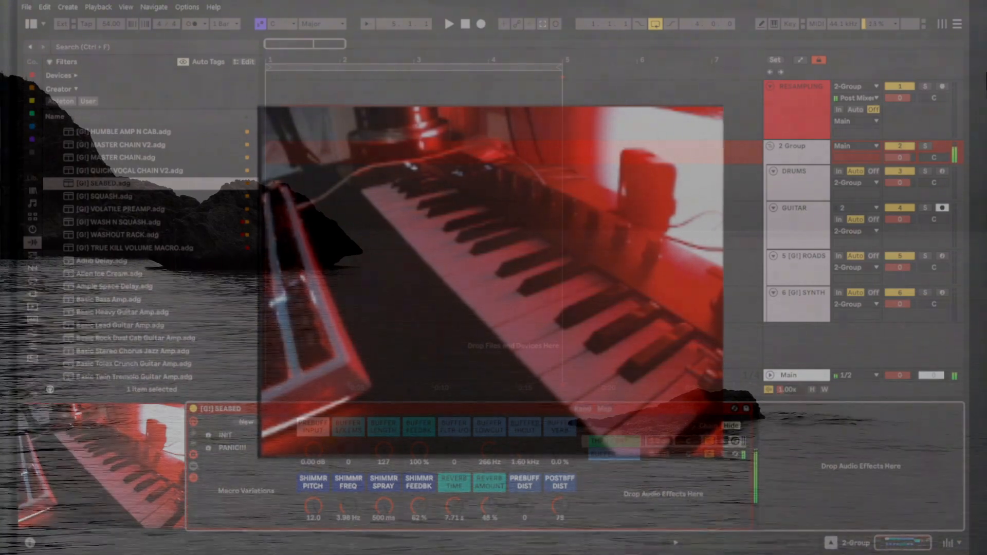
pyautogui.moveTo(559, 506); pyautogui.dragTo(559, 525)
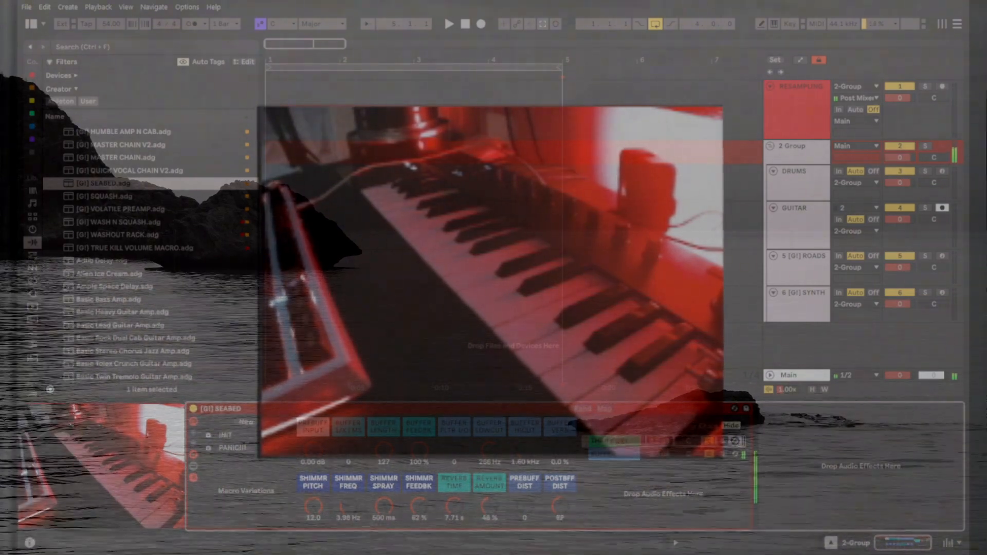
pyautogui.moveTo(560, 506); pyautogui.dragTo(559, 506)
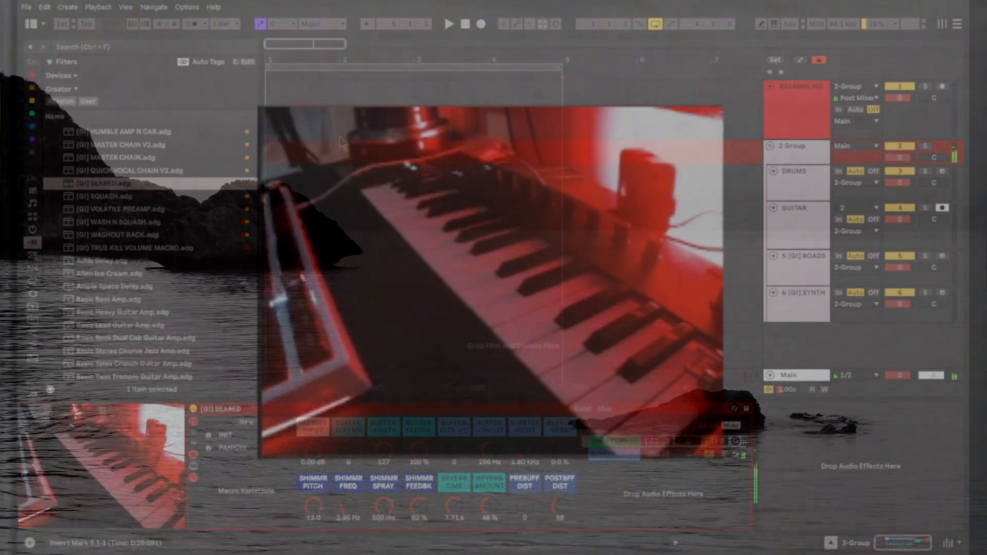
# Switch the GUITAR track's audio input to channel 1 and arm the track for recording
pyautogui.click(942, 87)
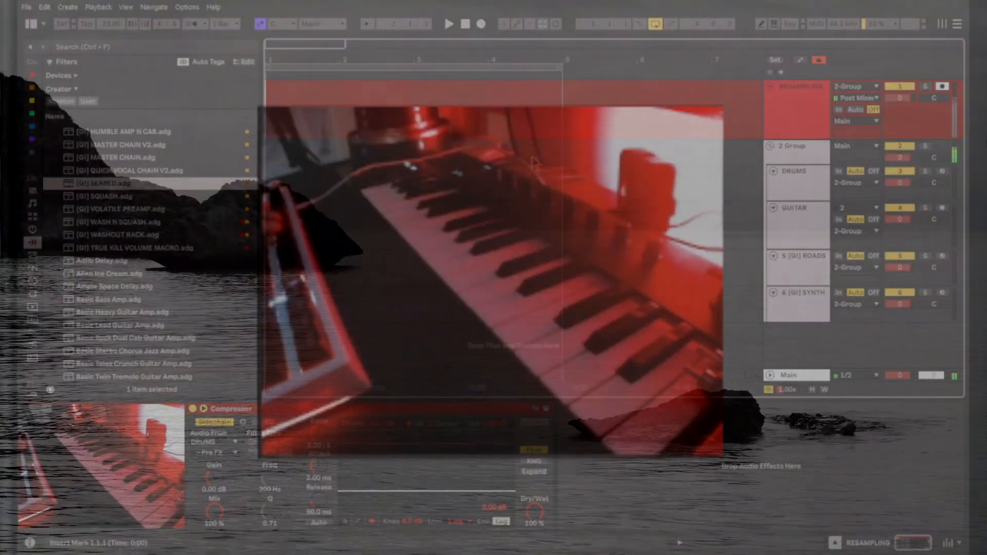
pyautogui.click(817, 227)
pyautogui.click(873, 209)
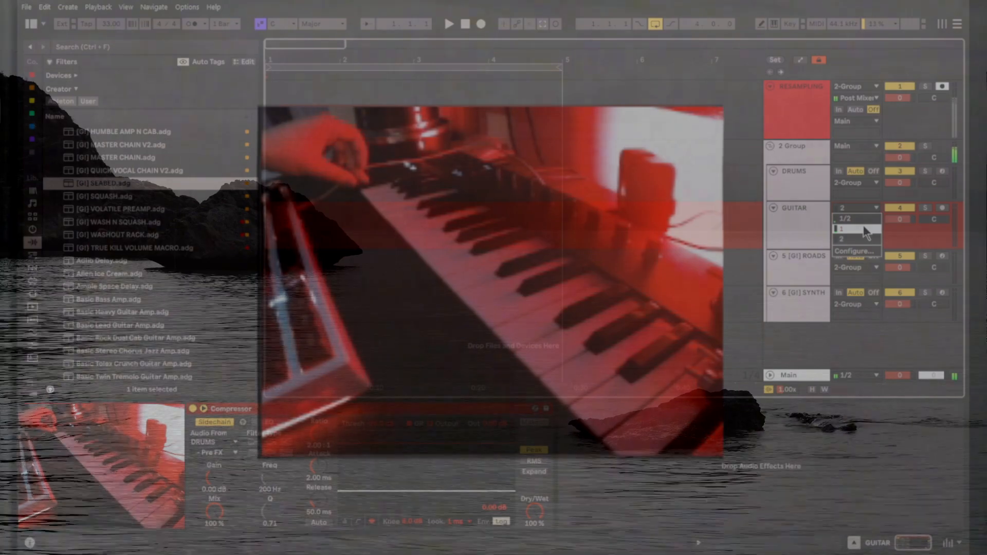
pyautogui.click(865, 228)
pyautogui.click(942, 208)
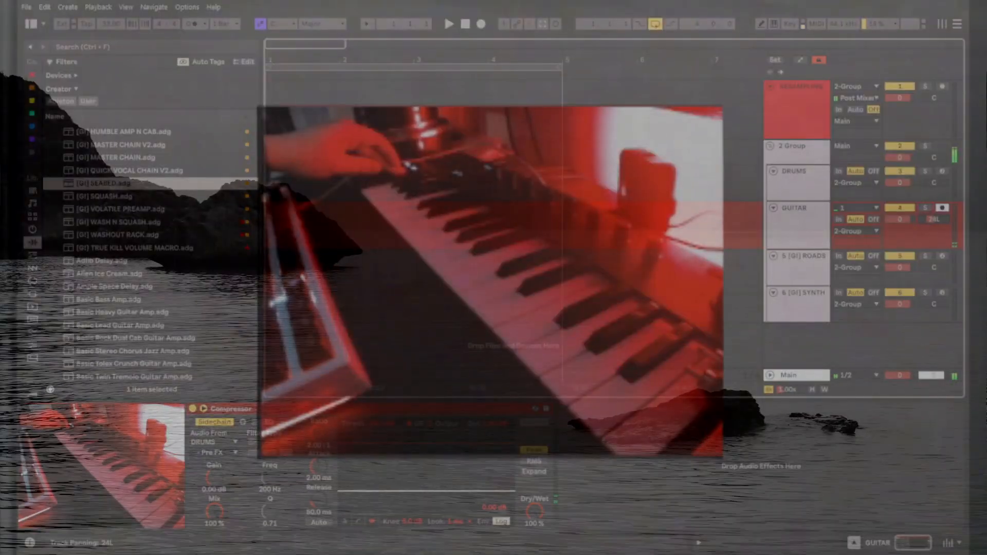
# Sweep the GUITAR track's pan between left and right while layering the loop, and leave it at 50L
pyautogui.moveTo(934, 219); pyautogui.dragTo(934, 204)
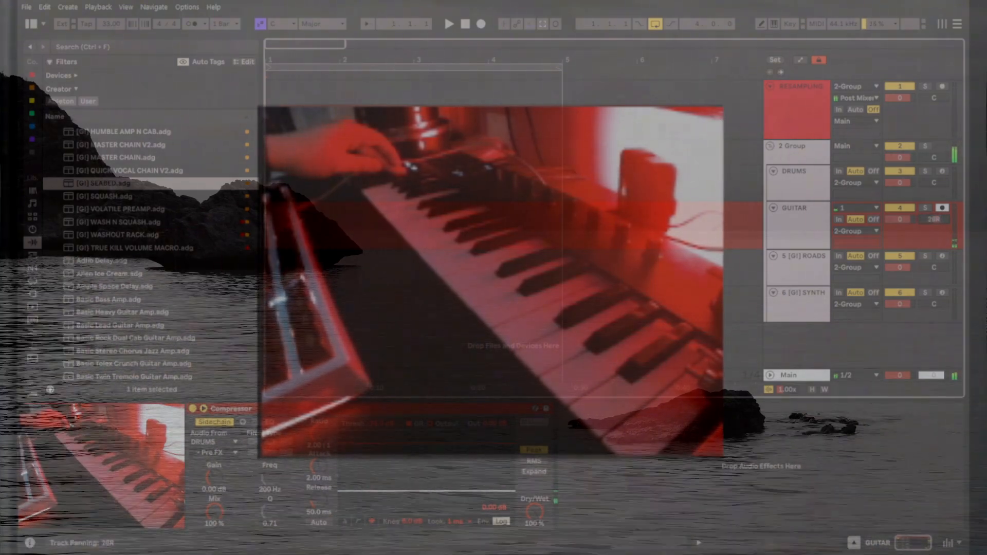
pyautogui.moveTo(935, 219); pyautogui.dragTo(935, 174)
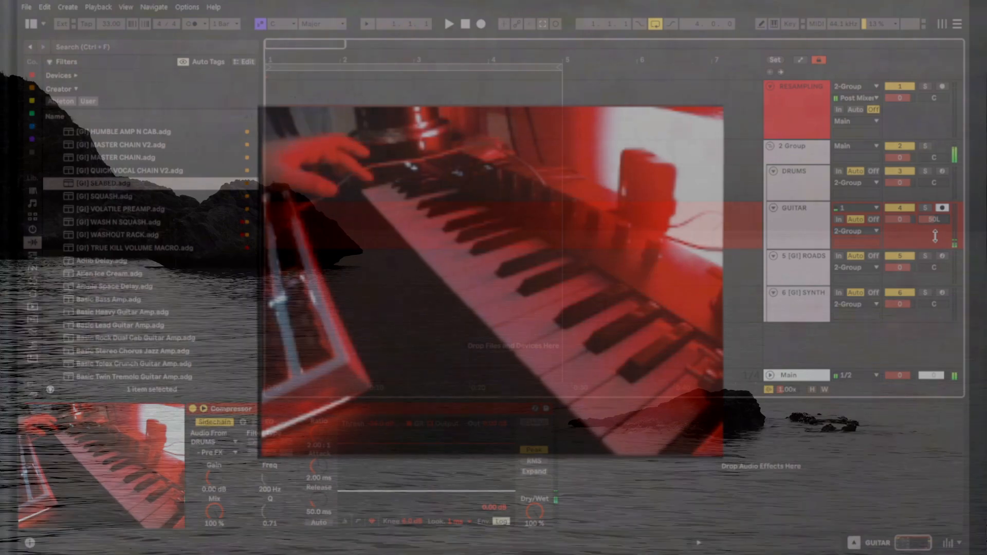
pyautogui.moveTo(936, 222)
pyautogui.mouseDown()
pyautogui.moveTo(935, 207)
pyautogui.moveTo(935, 221)
pyautogui.mouseUp()
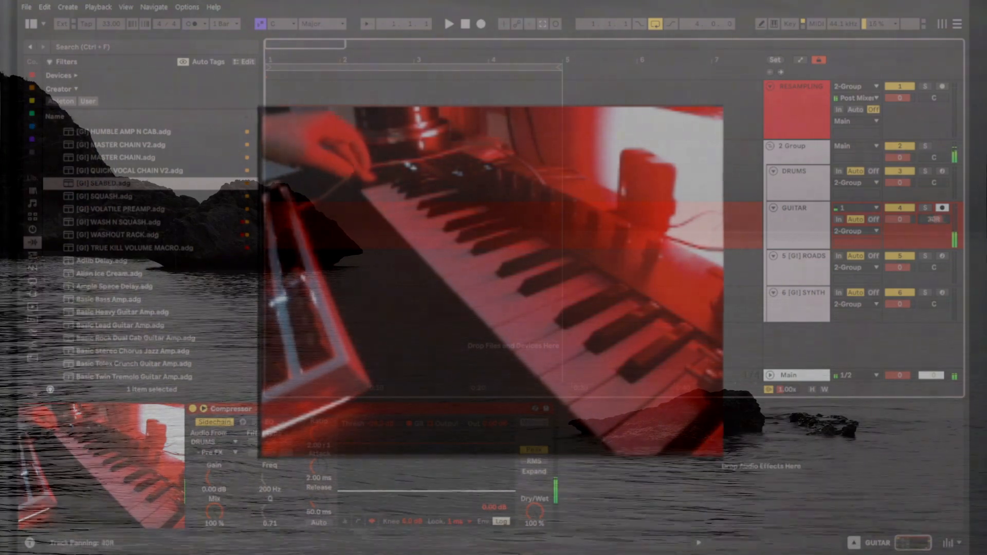
# On the group's SEABED rack, reset SHIMMR PITCH to 0.00 and SHIMMR FEEDBK to 0.0 %
pyautogui.click(806, 152)
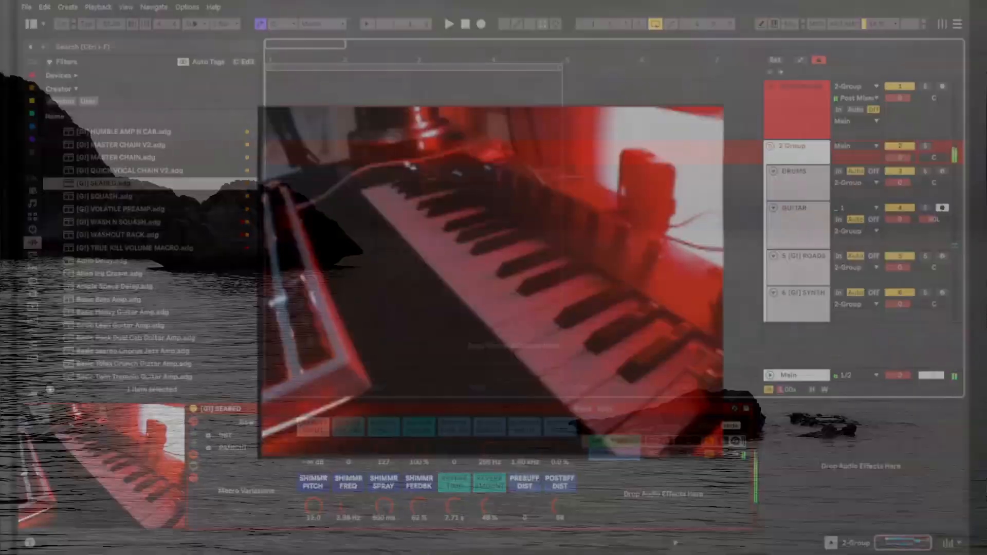
pyautogui.click(316, 513)
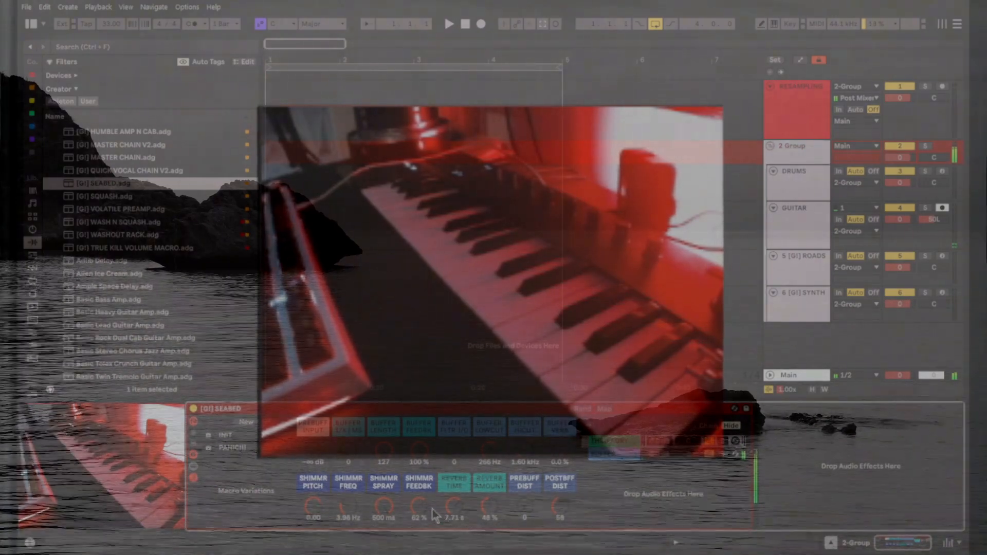
pyautogui.doubleClick(419, 519)
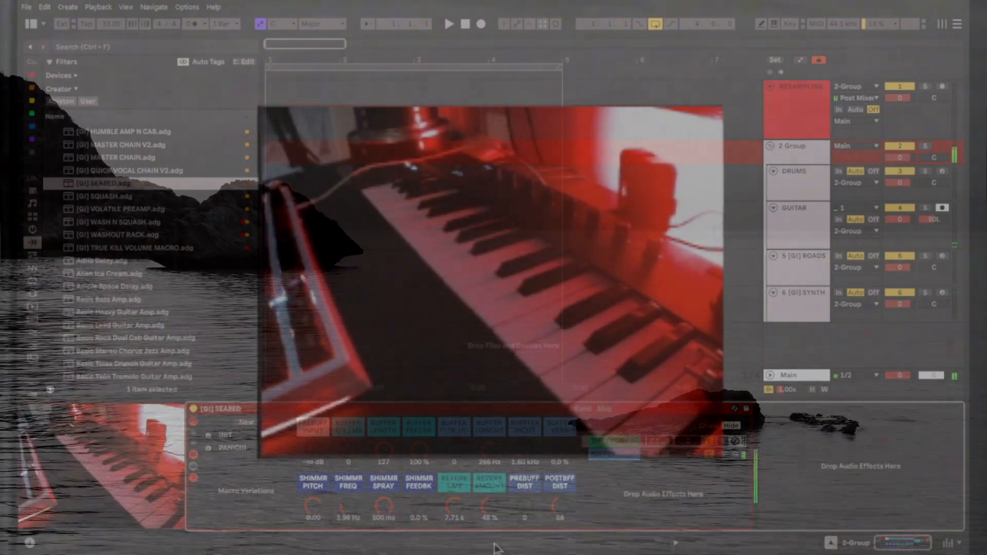
# Open up SEABED's buffer filter: BUFFER LOWCUT at 20.0 Hz, BUFFER HICUT at 20.0 kHz and BUFFER FLTR I/O at 0
pyautogui.doubleClick(490, 453)
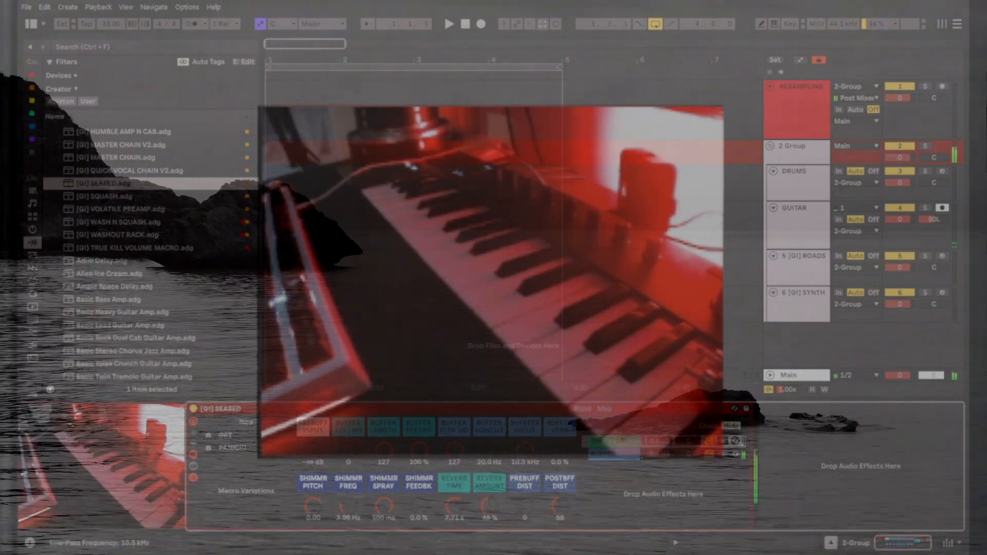
pyautogui.moveTo(525, 452); pyautogui.dragTo(525, 468)
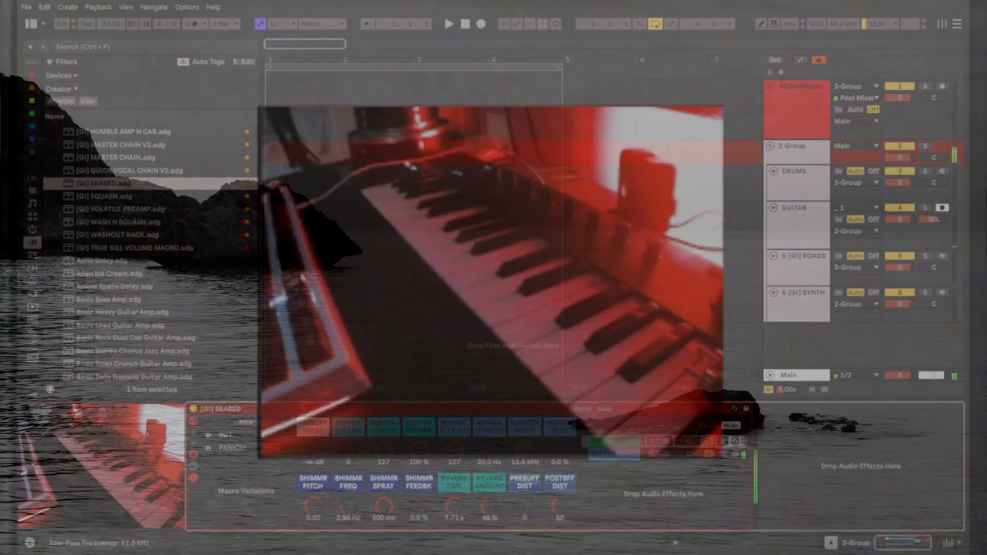
pyautogui.doubleClick(454, 454)
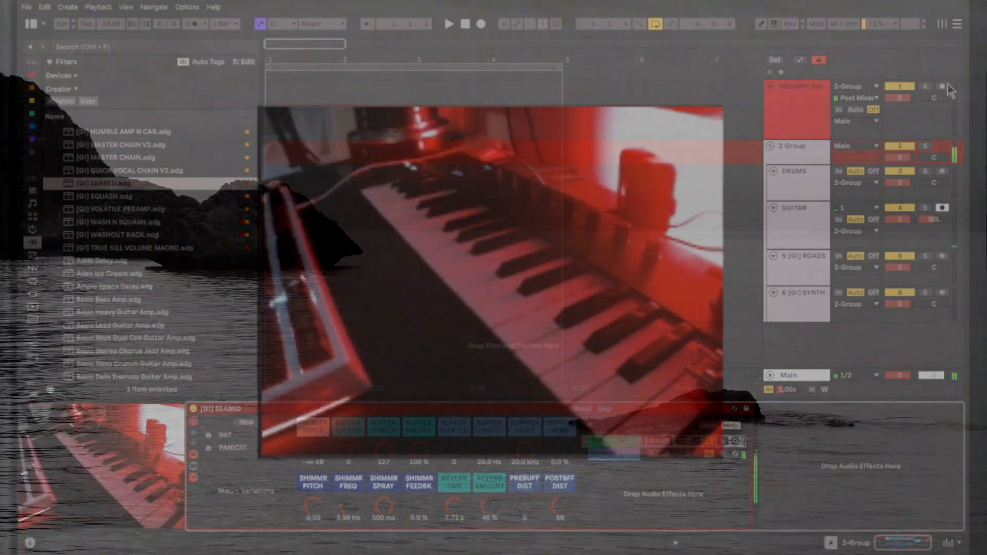
# Record the looped output onto the RESAMPLING track from bar 1 and silence SEABED with its PANIC!!! macro variation
pyautogui.click(282, 137)
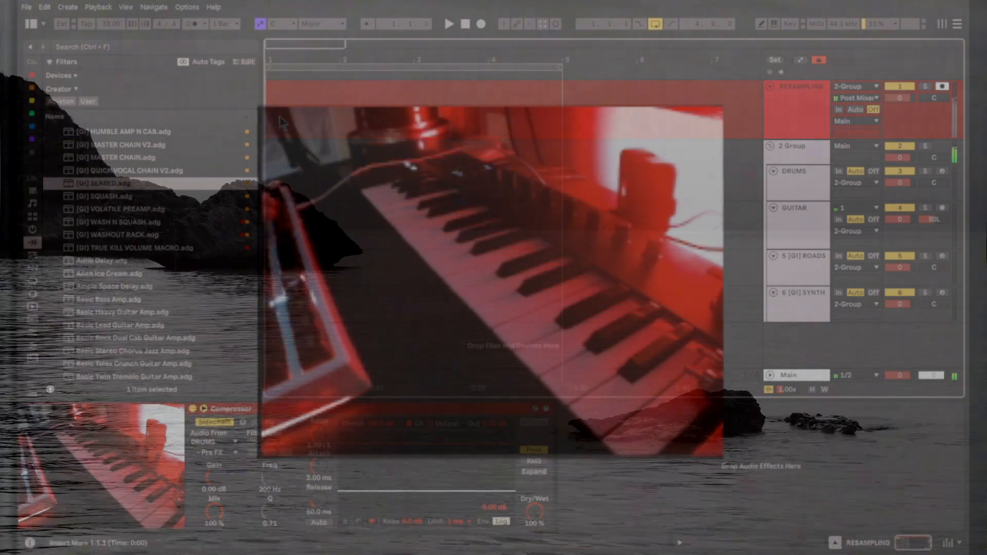
pyautogui.press('space')
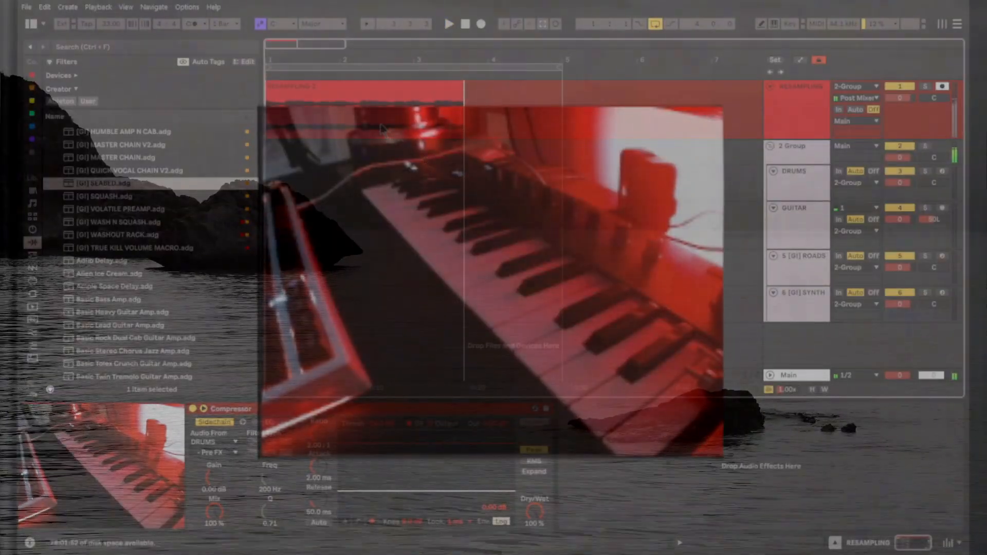
pyautogui.click(784, 156)
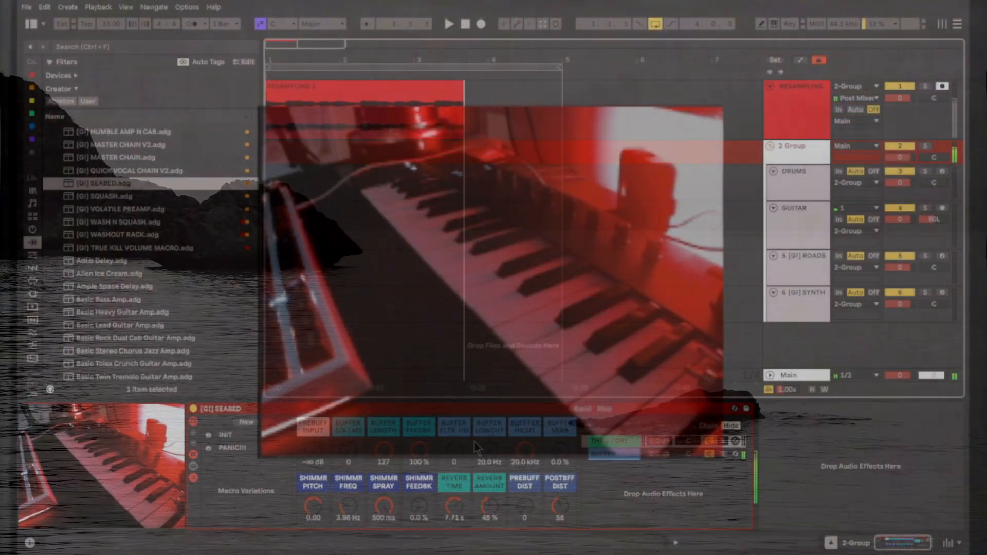
pyautogui.click(263, 449)
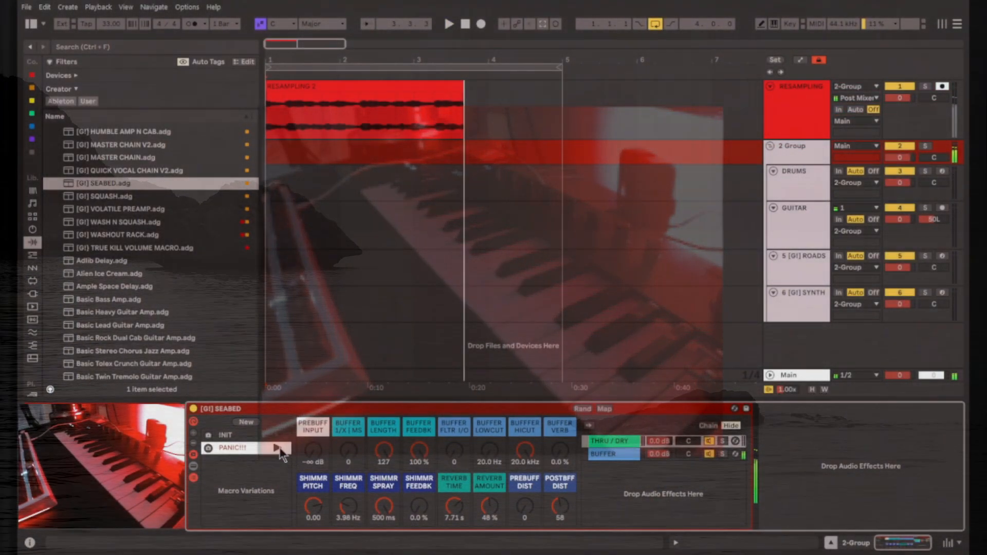
pyautogui.click(276, 448)
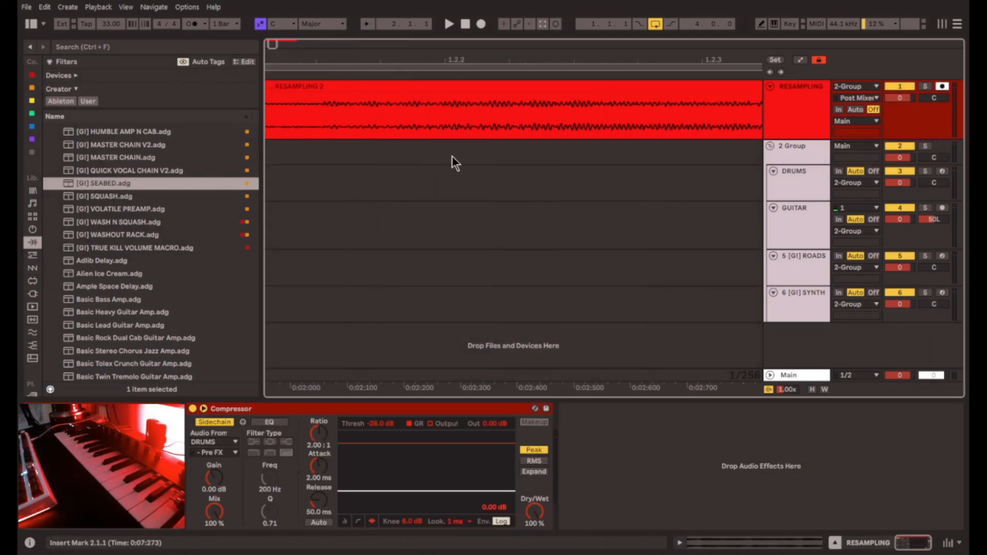
# Trim the resampled clip so that it spans two bars and ends at bar 3
pyautogui.click(316, 117)
pyautogui.scroll(-10, 317, 117)
pyautogui.click(307, 87)
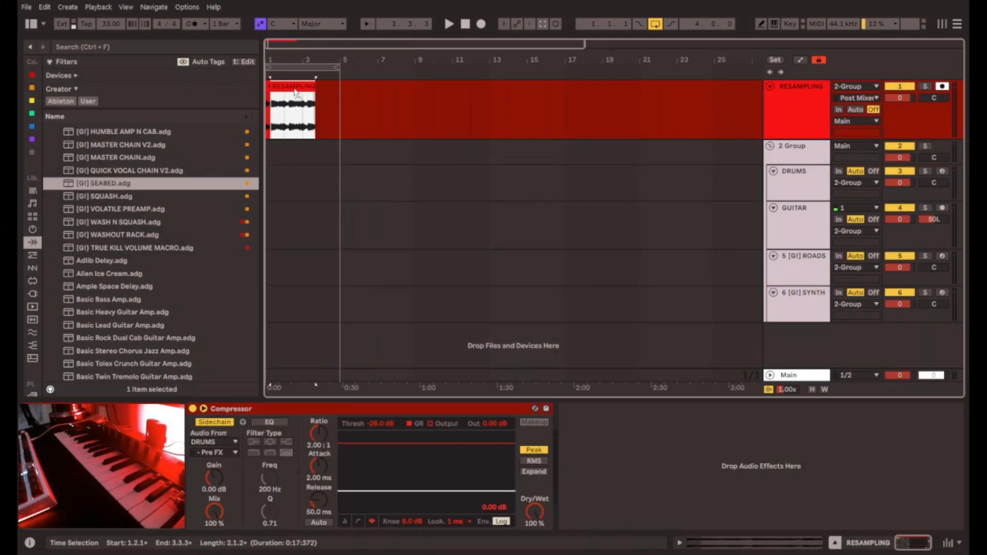
pyautogui.scroll(4, 286, 110)
pyautogui.hscroll(-3, 381, 125)
pyautogui.moveTo(515, 126); pyautogui.dragTo(409, 125)
pyautogui.press('Delete')
# Play the trimmed resampled clip and set the arrangement loop to its two-bar length
pyautogui.click(362, 85)
pyautogui.press('space')
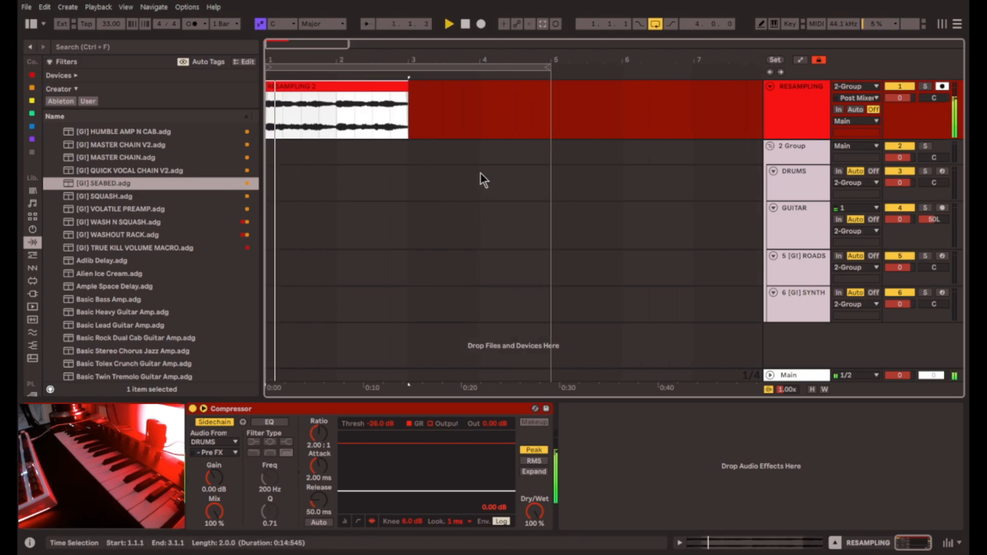
pyautogui.hotkey('ctrl', 'l')
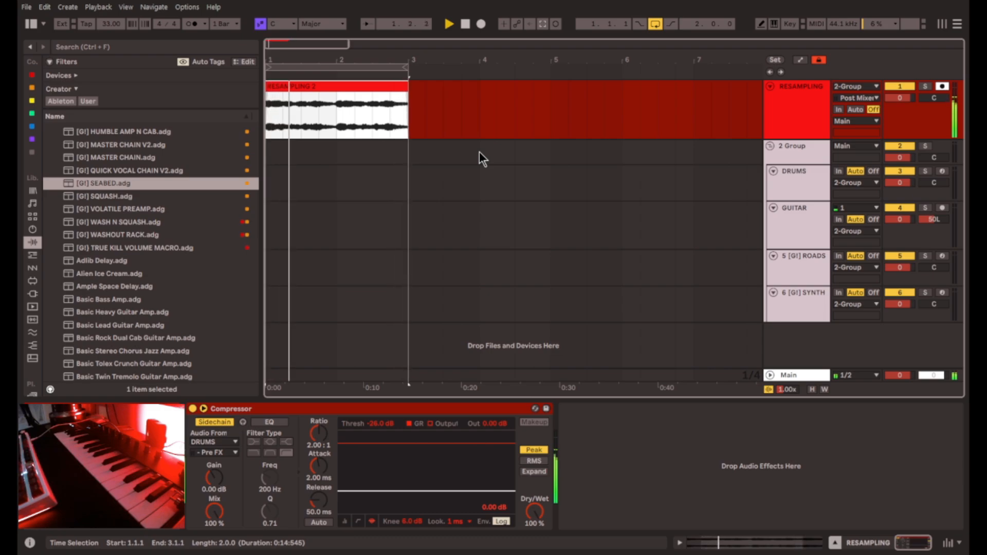
# Stop playback and delete the resampled clip from the RESAMPLING track
pyautogui.click(486, 106)
pyautogui.press('space')
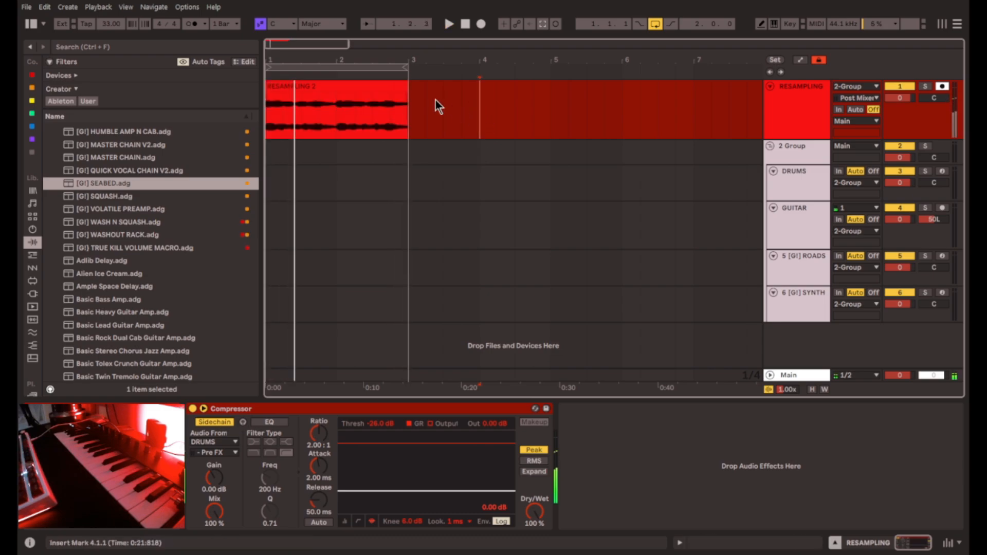
pyautogui.click(383, 88)
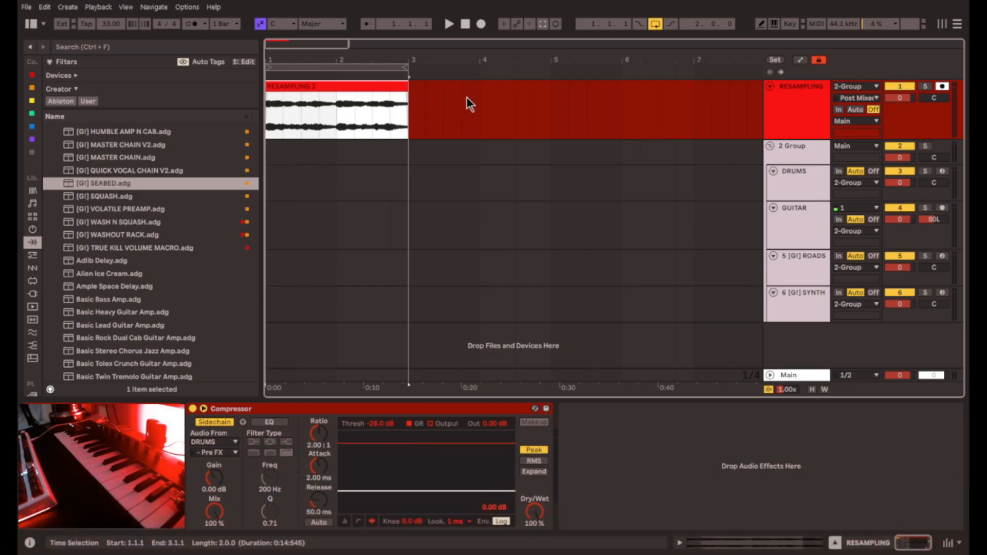
pyautogui.press('Delete')
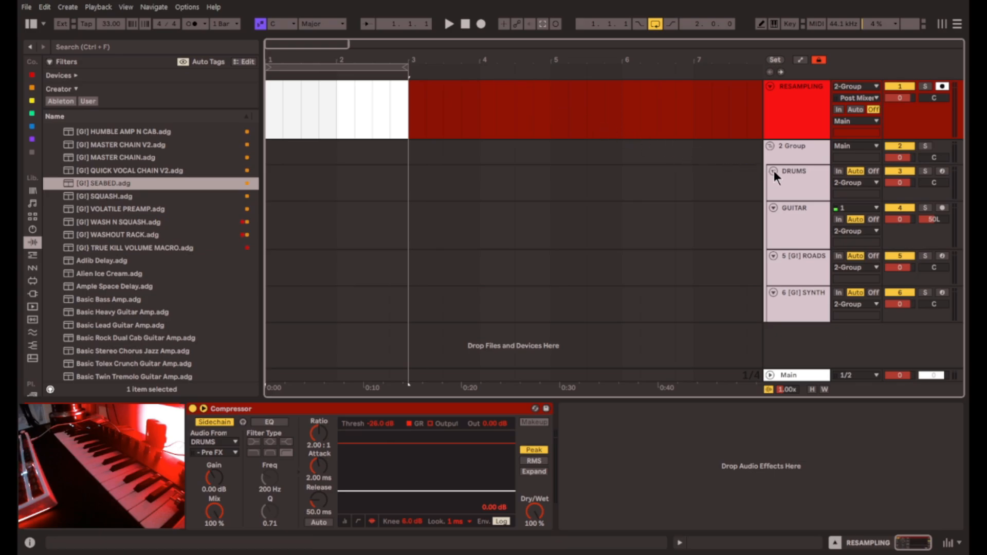
# Reduce the GUITAR track's height and review the devices on the DRUMS, GUITAR and group tracks
pyautogui.click(803, 181)
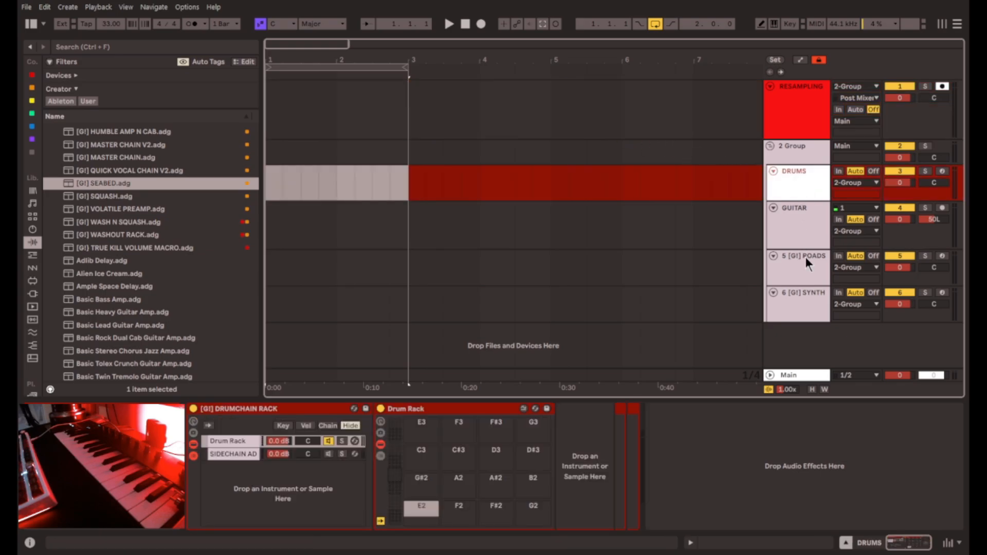
pyautogui.moveTo(805, 248); pyautogui.dragTo(805, 236)
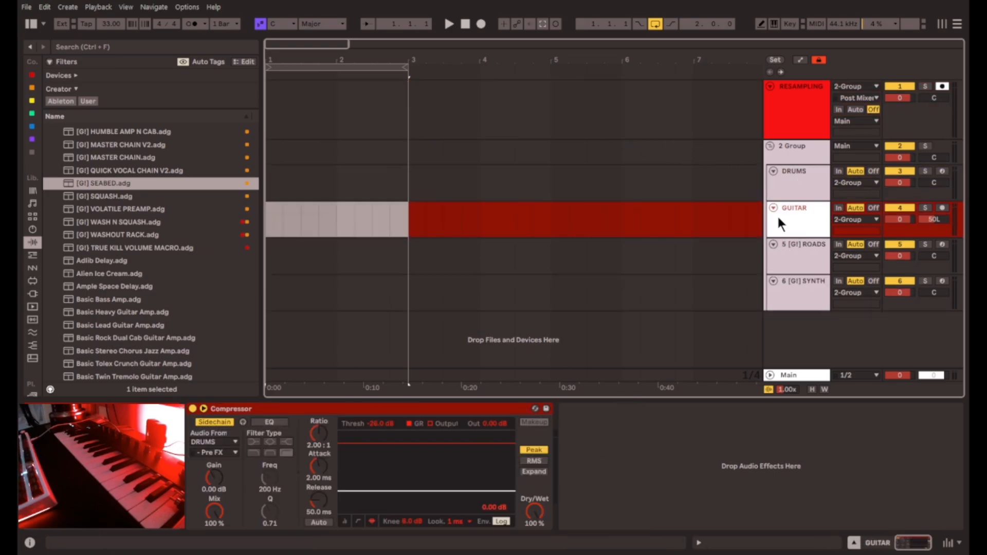
pyautogui.click(788, 190)
pyautogui.click(798, 149)
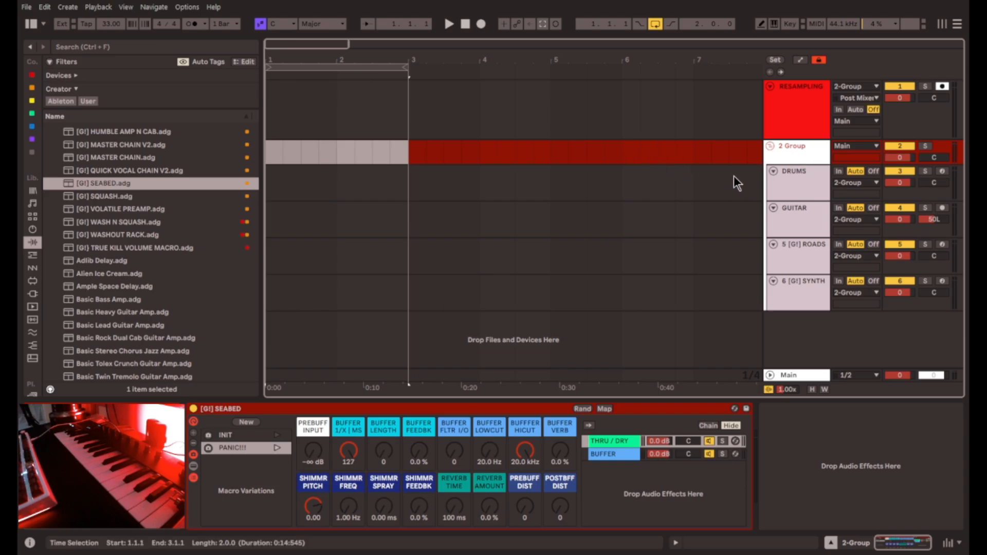
pyautogui.click(787, 197)
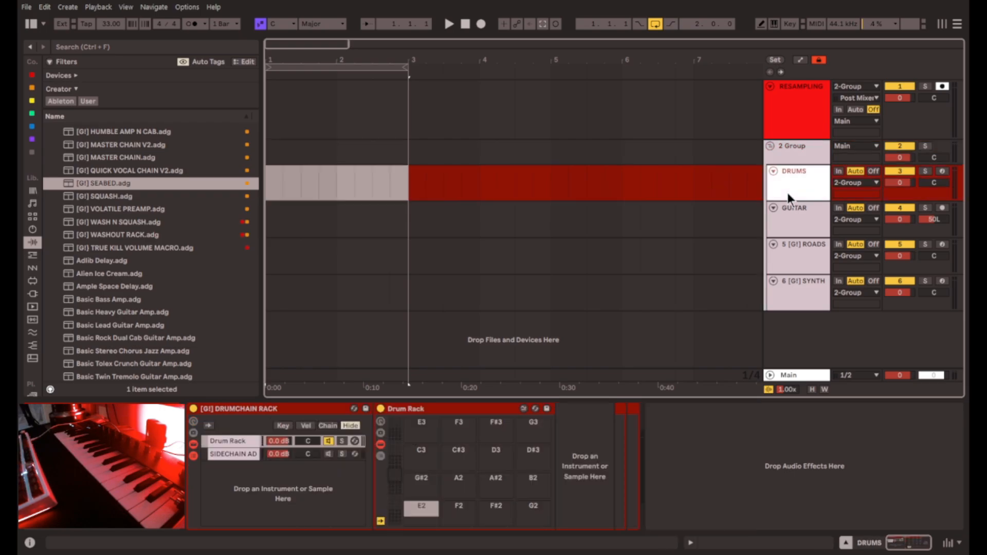
pyautogui.press('Up')
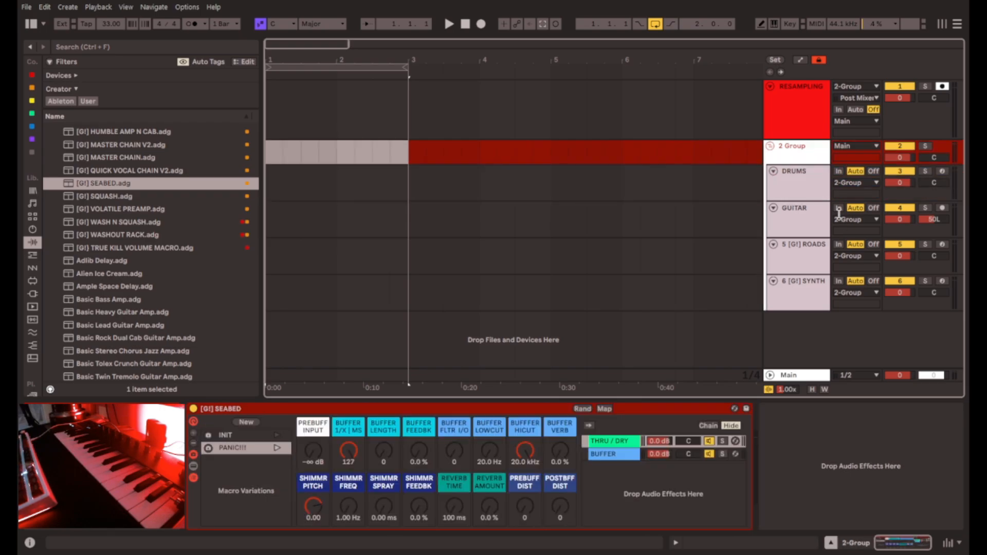
# Arm the DRUMS track for recording and bring up its Drum Rack
pyautogui.click(819, 190)
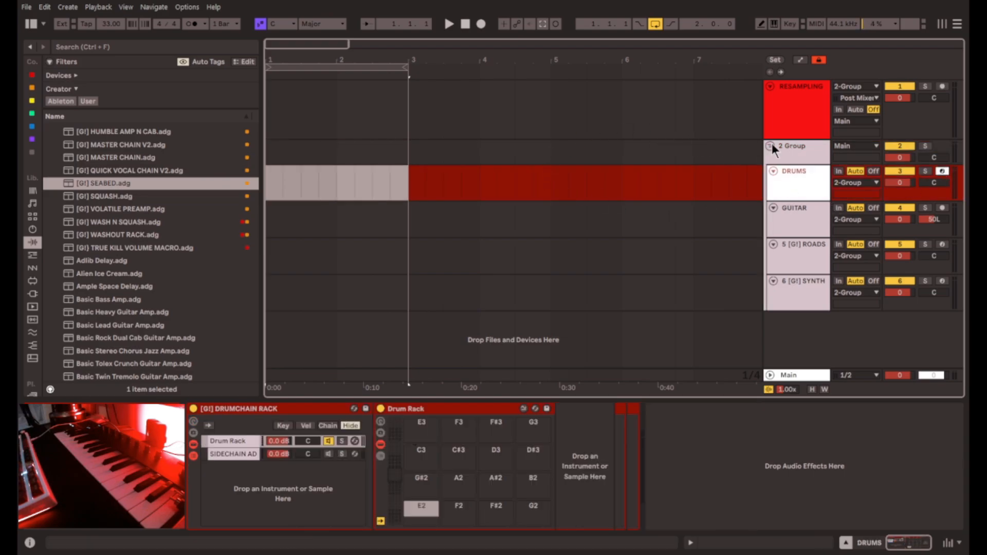
pyautogui.click(791, 147)
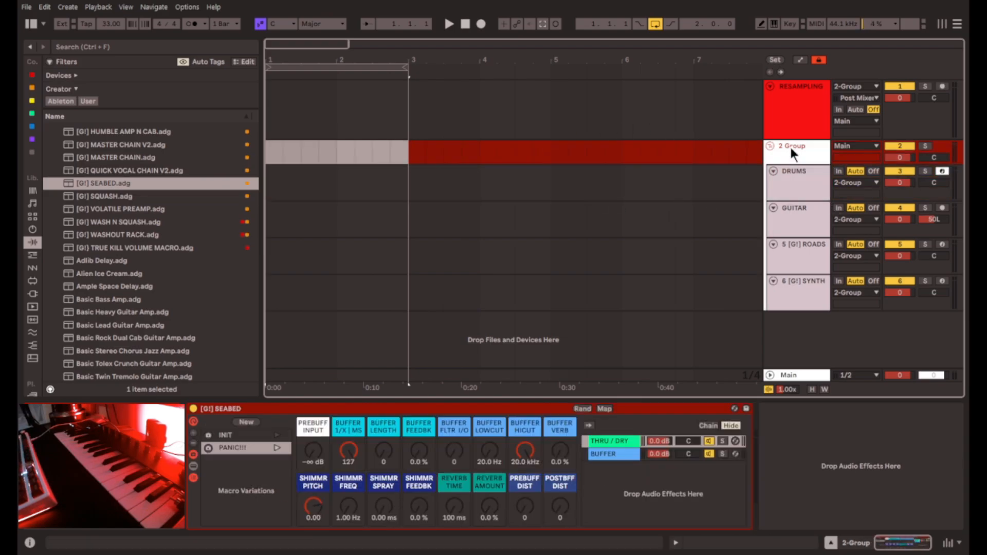
pyautogui.click(796, 196)
# Browse the purple collection of kick samples for drum sounds
pyautogui.click(32, 139)
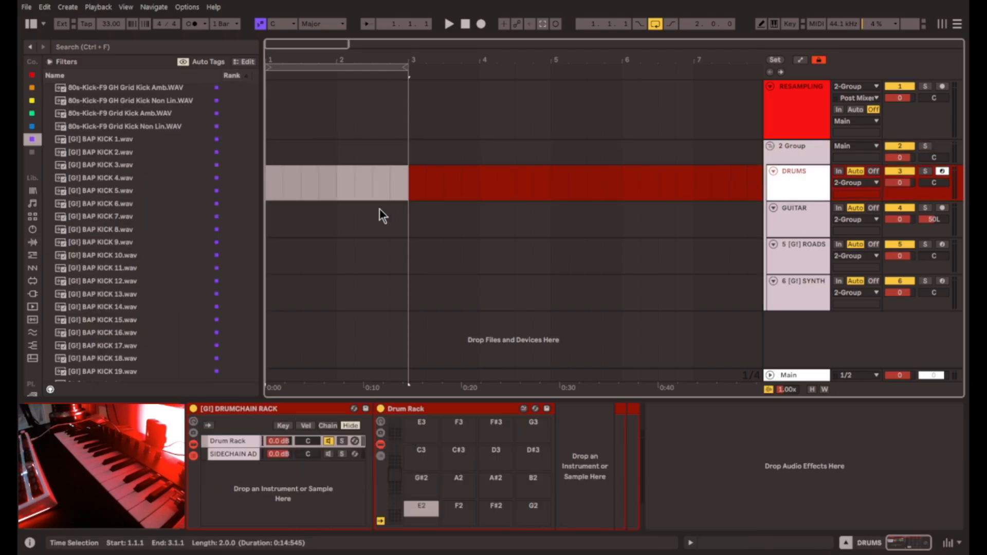
pyautogui.scroll(-10, 210, 212)
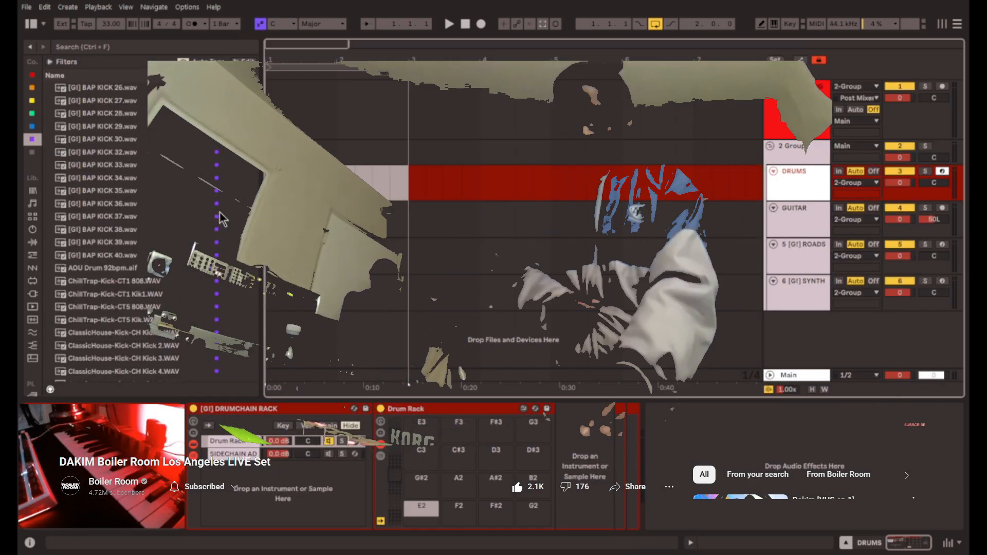
pyautogui.scroll(5, 172, 313)
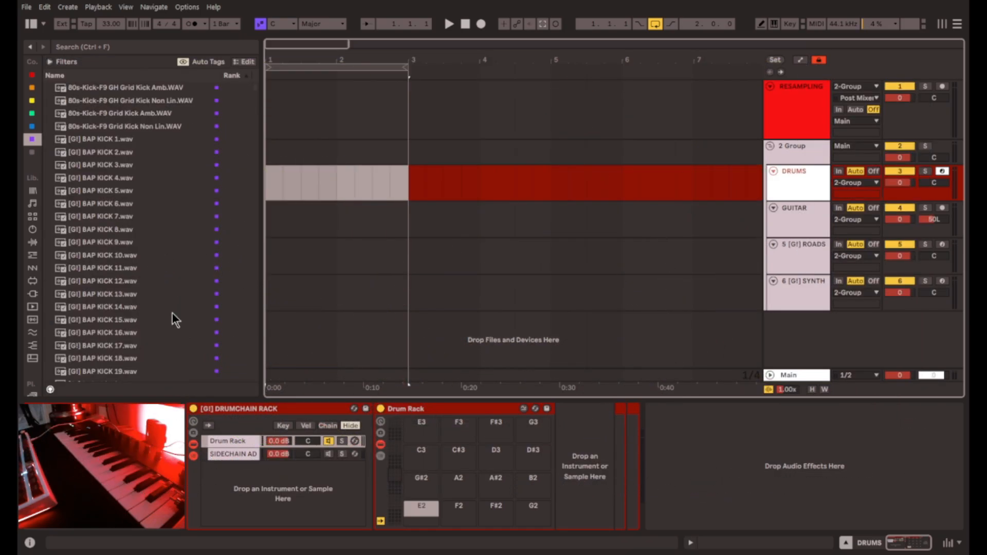
pyautogui.scroll(-3, 28, 313)
# Open the [GI] DRUM BOMBS kit inside the [GENESIS] RELEASED KITS sample folder
pyautogui.click(29, 323)
pyautogui.scroll(-3, 151, 319)
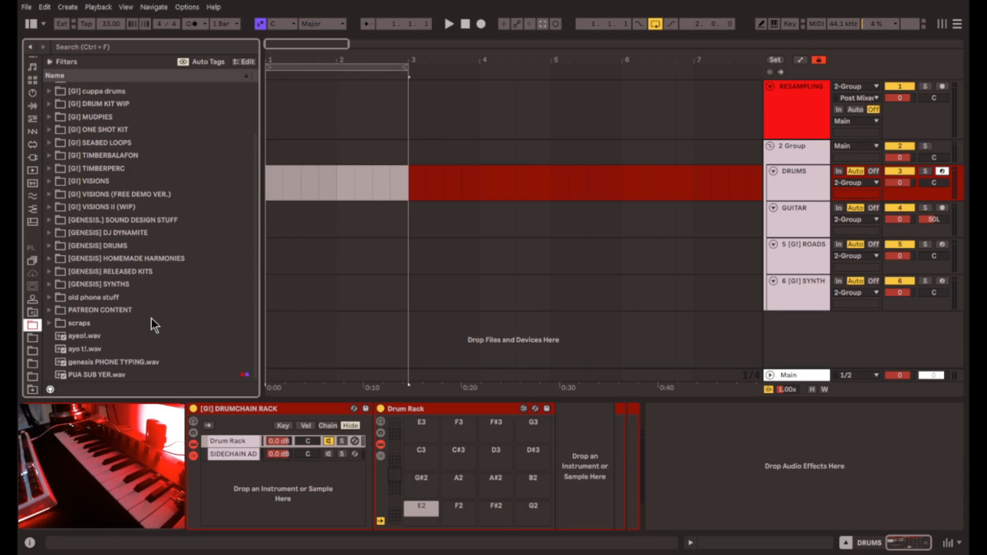
pyautogui.click(157, 311)
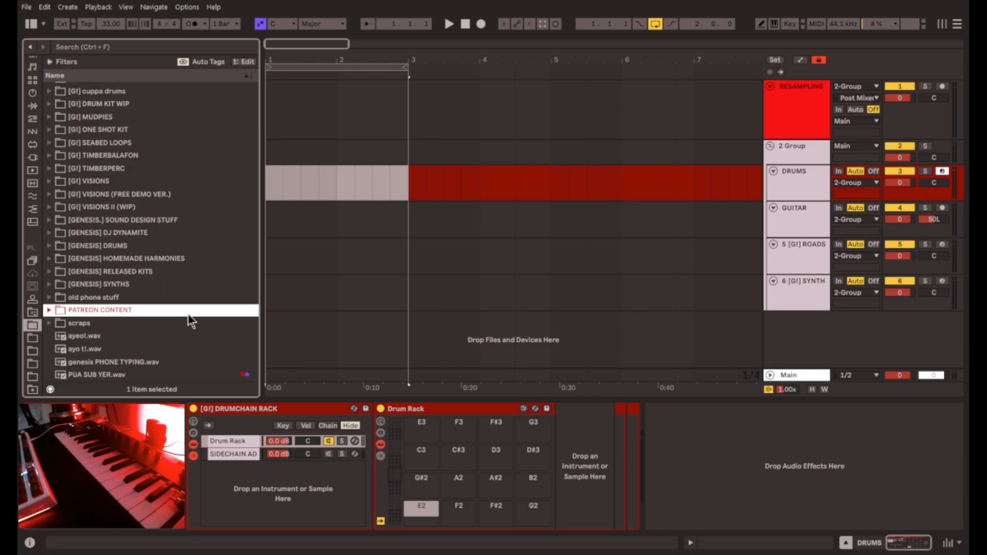
pyautogui.press('Up')
pyautogui.press('Up')
pyautogui.press('Up')
pyautogui.press('Right')
pyautogui.press('Down')
pyautogui.press('Right')
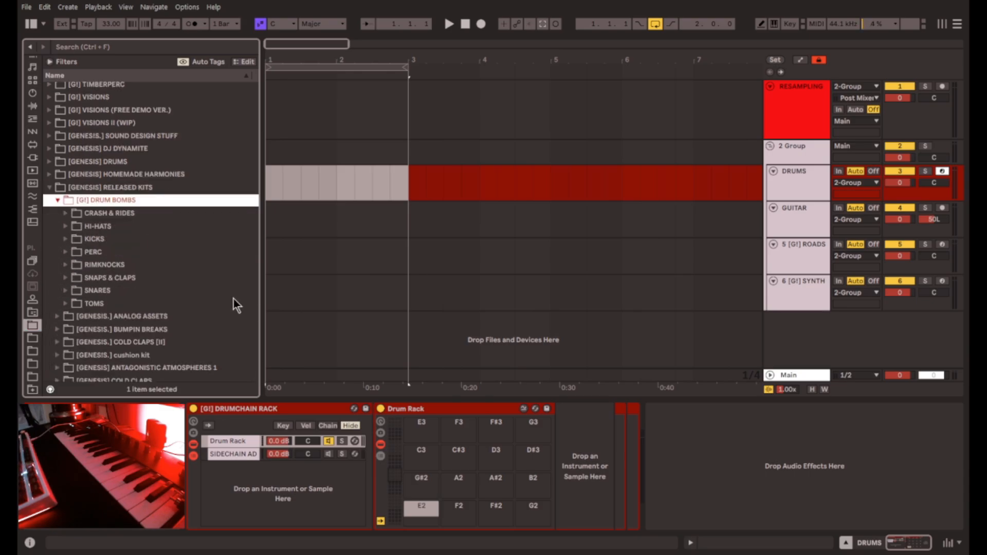
# Audition the KICKS samples and load [GI] BOMB[1] - KICK 13.wav onto the Drum Rack's C3 pad
pyautogui.press('Down')
pyautogui.press('Down')
pyautogui.press('Down')
pyautogui.press('Right')
pyautogui.press('Down')
pyautogui.press('Down')
pyautogui.press('Down')
pyautogui.press('Down')
pyautogui.press('Down')
pyautogui.press('Down')
pyautogui.press('Down')
pyautogui.press('Down')
pyautogui.press('Down')
pyautogui.press('Down')
pyautogui.press('Down')
pyautogui.press('Down')
pyautogui.press('Down')
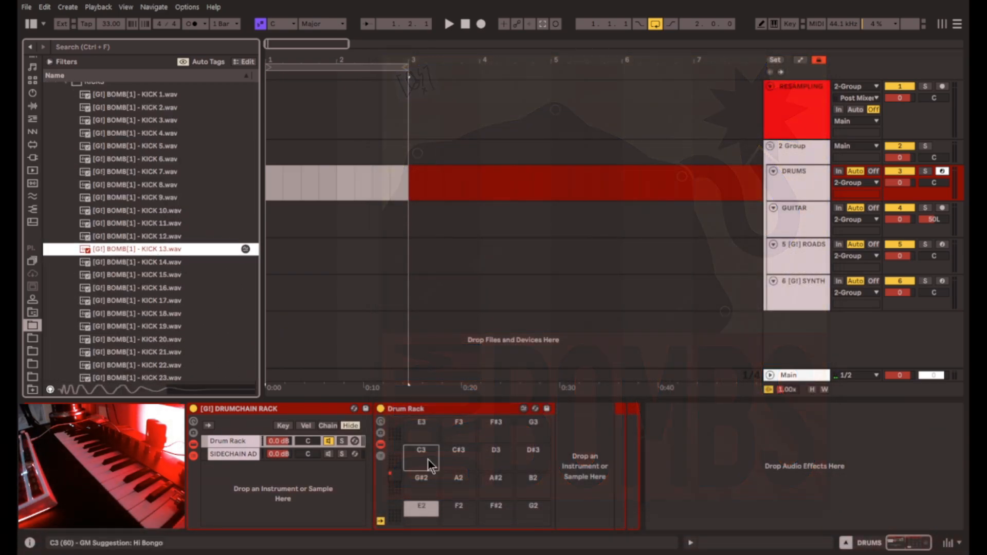
# Audition the closed hi-hats in the HI-HATS folder and load [GI] BOMB[1] - HH 14.wav onto the F#3 pad
pyautogui.press('Left')
pyautogui.press('Left')
pyautogui.press('Down')
pyautogui.scroll(3, 177, 252)
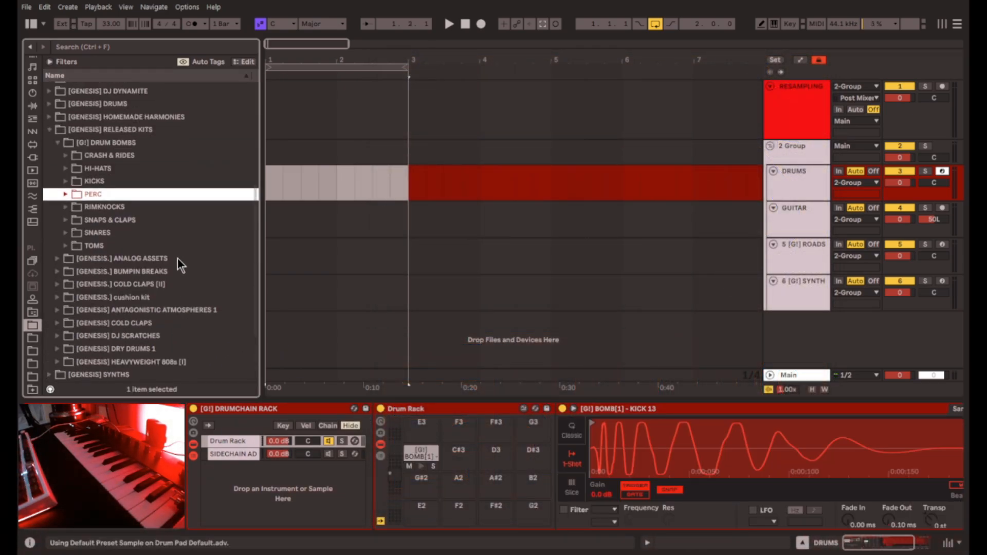
pyautogui.press('Up')
pyautogui.press('Up')
pyautogui.press('Right')
pyautogui.click(185, 285)
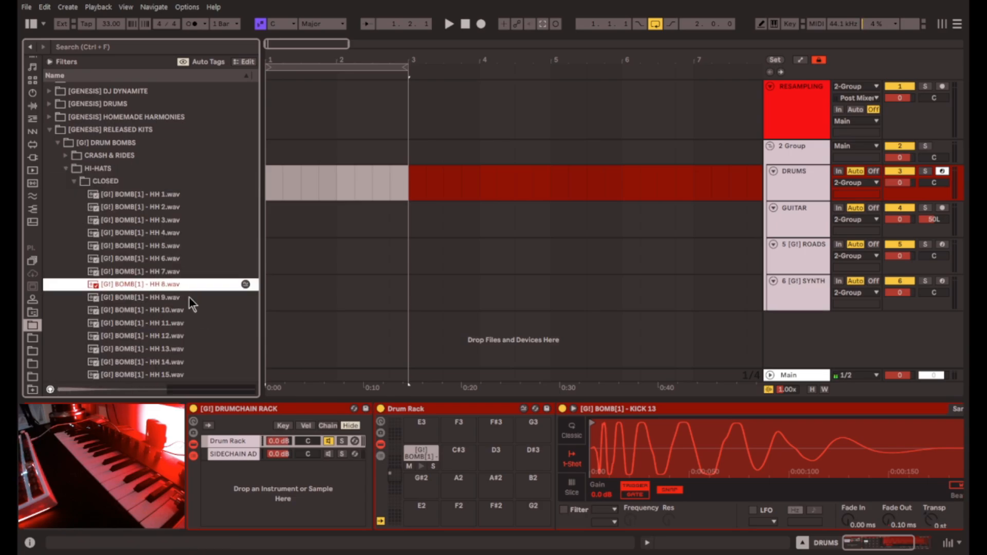
pyautogui.scroll(-3, 180, 283)
pyautogui.press('Down')
pyautogui.press('Down')
pyautogui.press('Down')
pyautogui.press('Down')
pyautogui.press('Down')
pyautogui.moveTo(146, 257); pyautogui.dragTo(495, 429)
# Audition the SNARES samples and load [GI] BOMB[1] - SNARE 27.wav onto the E3 pad
pyautogui.press('Left')
pyautogui.press('Left')
pyautogui.press('Down')
pyautogui.press('Down')
pyautogui.scroll(3, 210, 286)
pyautogui.press('Down')
pyautogui.press('Down')
pyautogui.press('Down')
pyautogui.press('Down')
pyautogui.press('Right')
pyautogui.press('Down')
pyautogui.press('Down')
pyautogui.press('Down')
pyautogui.press('Down')
pyautogui.press('Down')
pyautogui.press('Down')
pyautogui.press('Down')
pyautogui.press('Down')
pyautogui.press('Down')
pyautogui.press('Down')
pyautogui.scroll(-4, 177, 349)
pyautogui.press('Down')
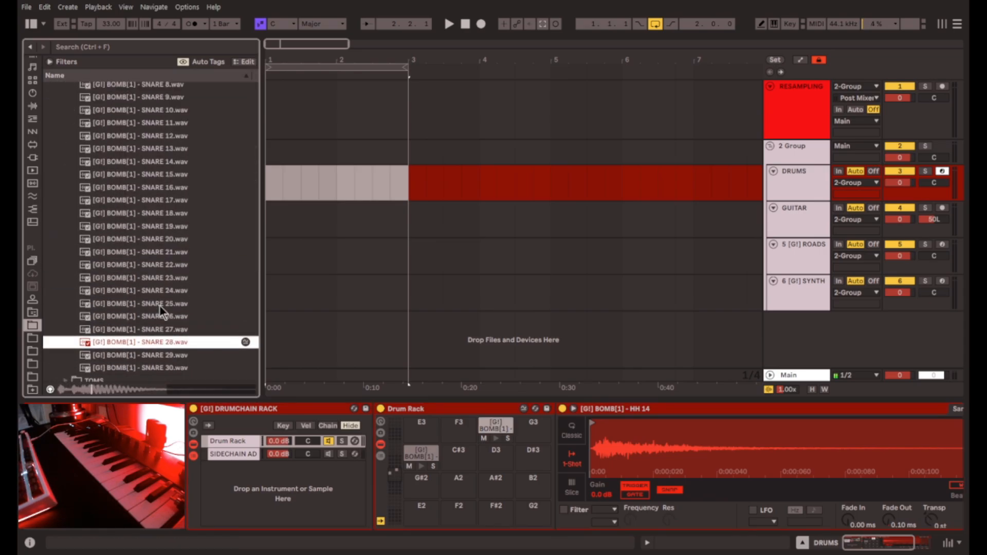
pyautogui.press('Up')
pyautogui.moveTo(158, 330); pyautogui.dragTo(478, 451)
# Recall the INIT variation of the group's SEABED rack, and set BUFFER LENGTH to 108 and POSTBFF DIST to 56
pyautogui.click(809, 156)
pyautogui.click(244, 436)
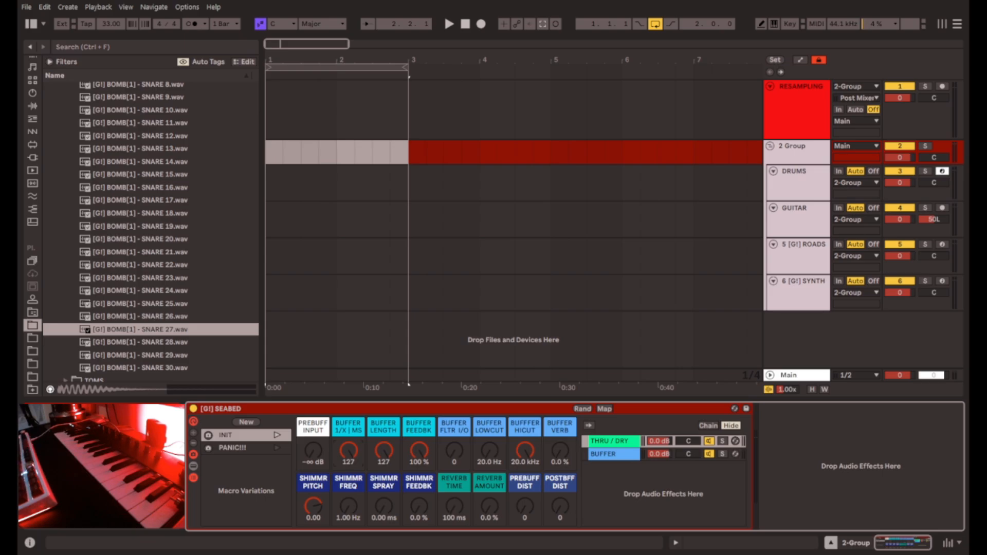
pyautogui.moveTo(384, 451)
pyautogui.mouseDown()
pyautogui.moveTo(384, 460)
pyautogui.moveTo(384, 447)
pyautogui.mouseUp()
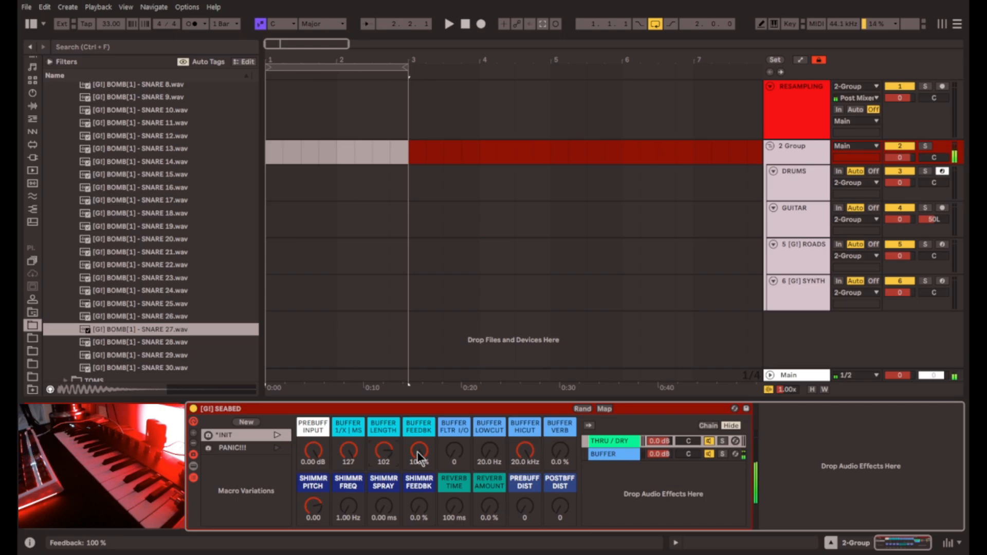
pyautogui.moveTo(390, 454); pyautogui.dragTo(390, 449)
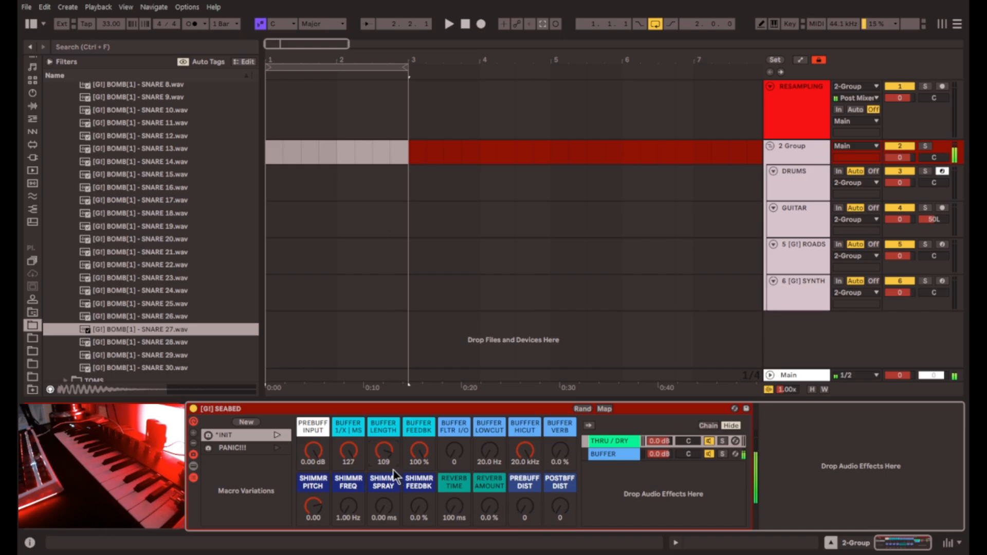
pyautogui.moveTo(394, 470); pyautogui.dragTo(393, 475)
pyautogui.moveTo(388, 459); pyautogui.dragTo(388, 451)
pyautogui.moveTo(562, 511); pyautogui.dragTo(562, 506)
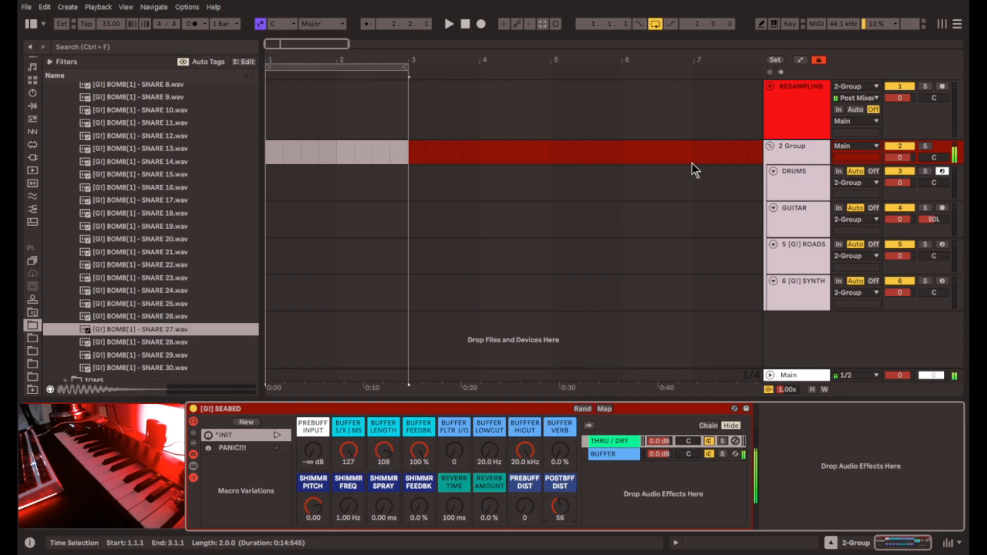
# Bring up the ROADS track, arm RESAMPLING and record the group's looping output from bar 1 for about half a bar
pyautogui.click(812, 266)
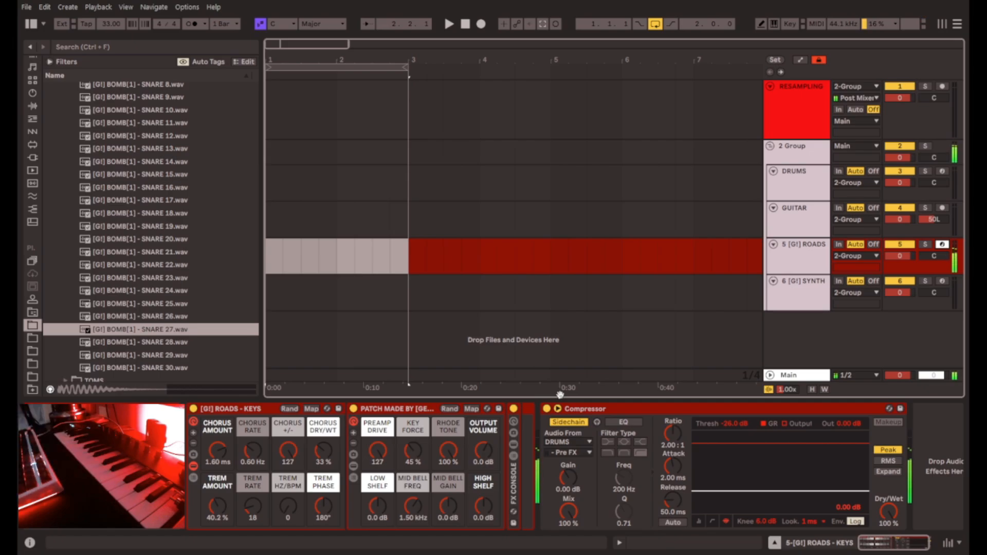
pyautogui.click(925, 110)
pyautogui.click(940, 85)
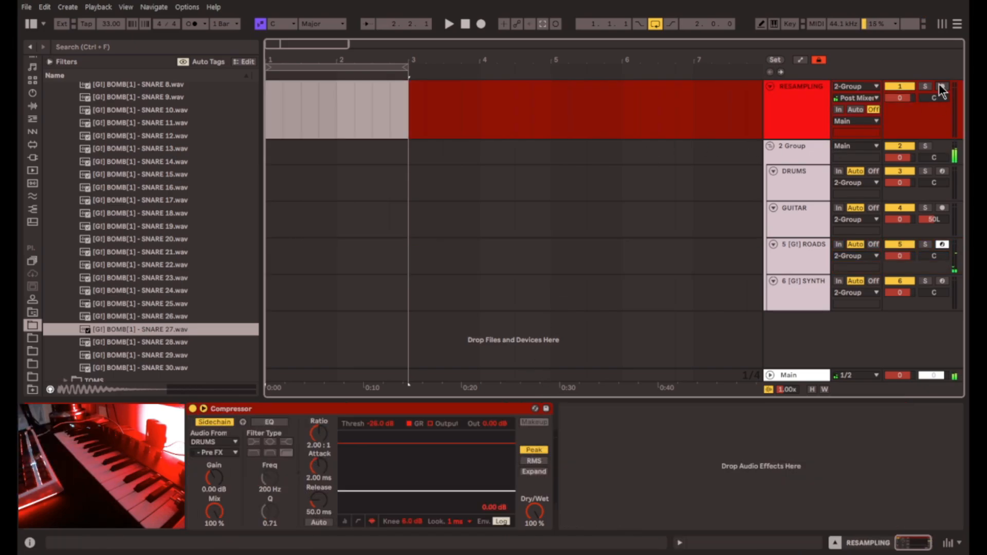
pyautogui.click(267, 109)
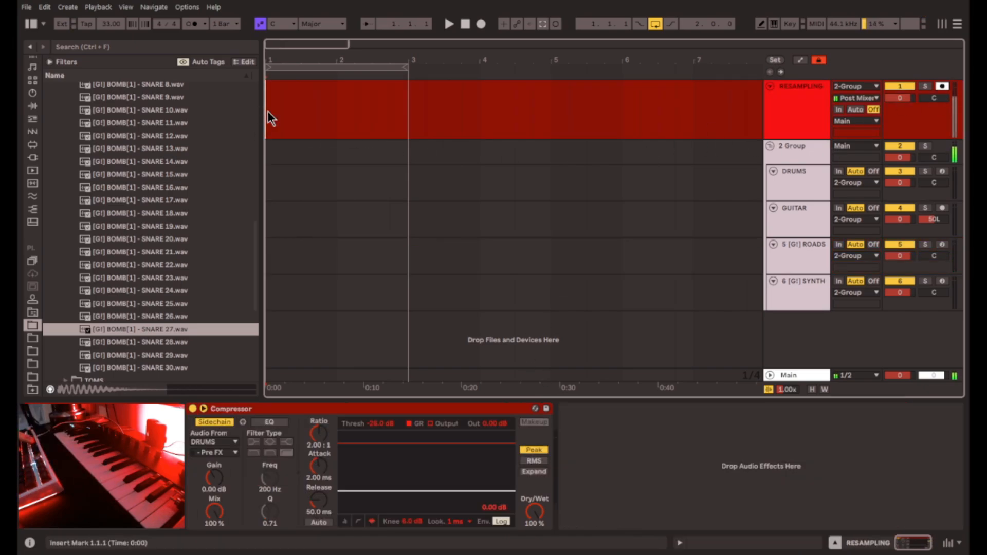
pyautogui.press('F9')
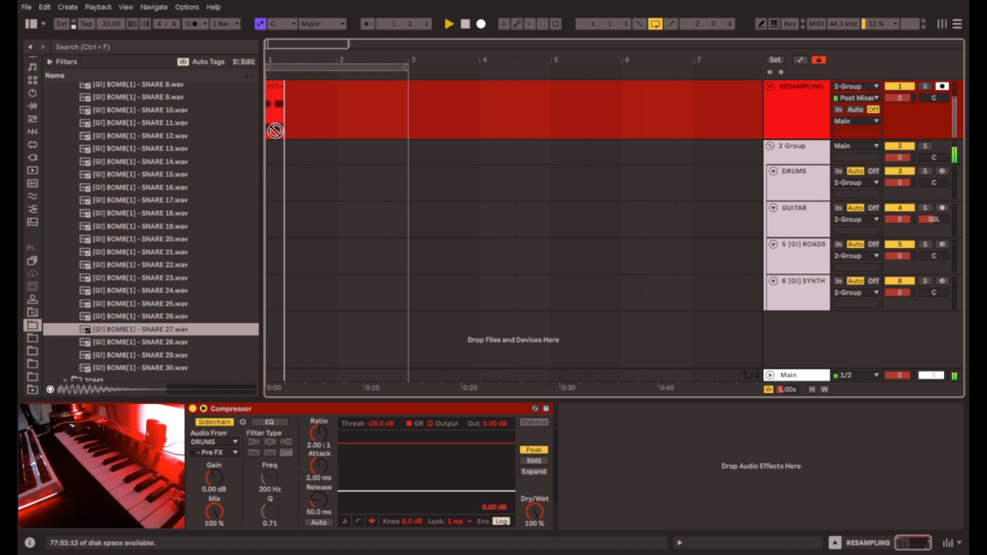
pyautogui.scroll(5, 276, 130)
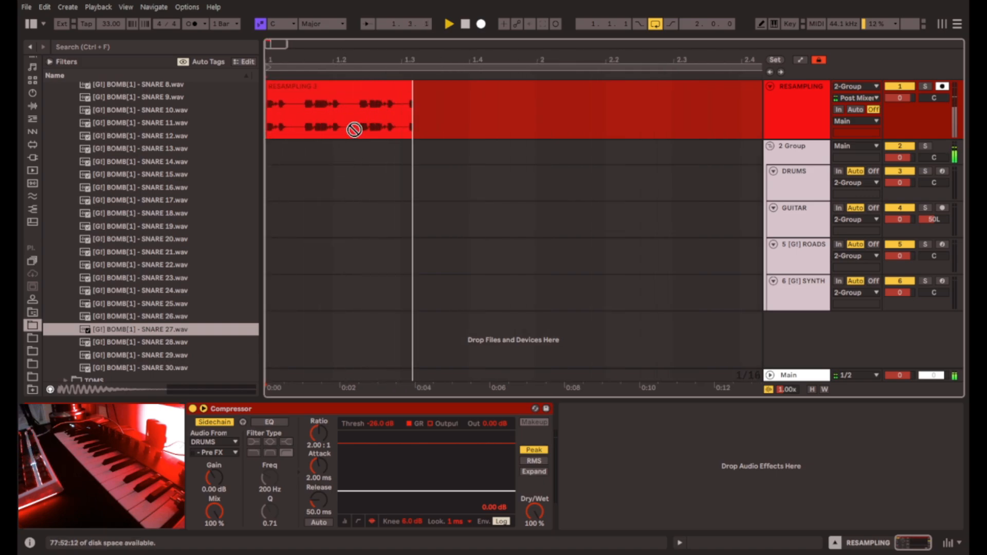
pyautogui.press('space')
# Select the group track and reset its SEABED rack to silence the running loop
pyautogui.click(587, 115)
pyautogui.click(791, 152)
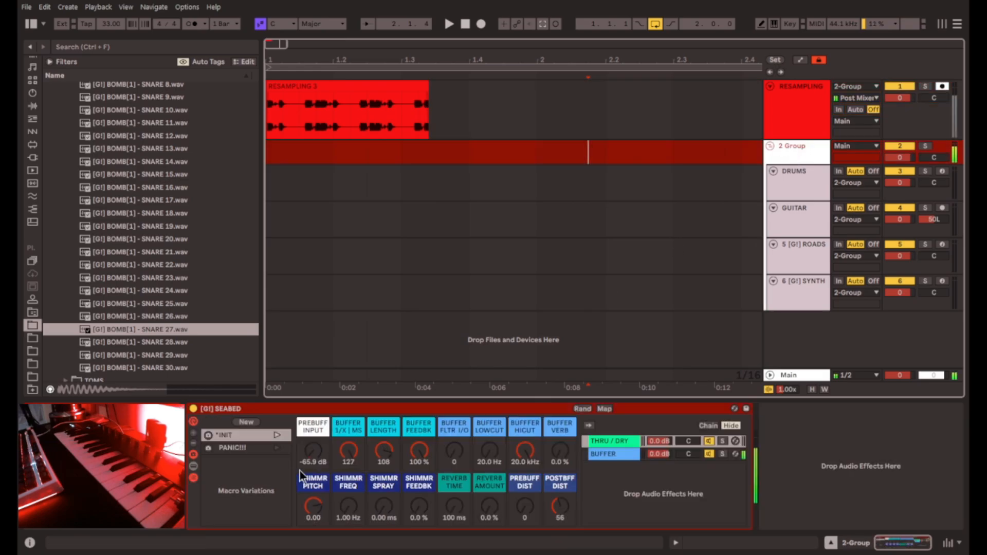
pyautogui.click(193, 409)
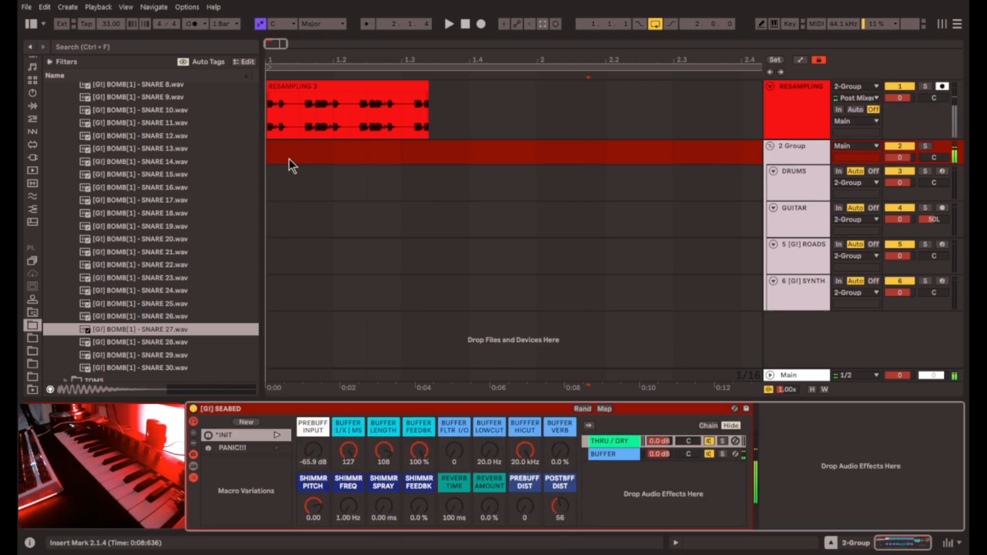
# Split the resampled clip at a loop start near 1.1.3 and move the remaining part to bar 1
pyautogui.click(301, 120)
pyautogui.scroll(7, 302, 120)
pyautogui.click(394, 122)
pyautogui.scroll(4, 397, 116)
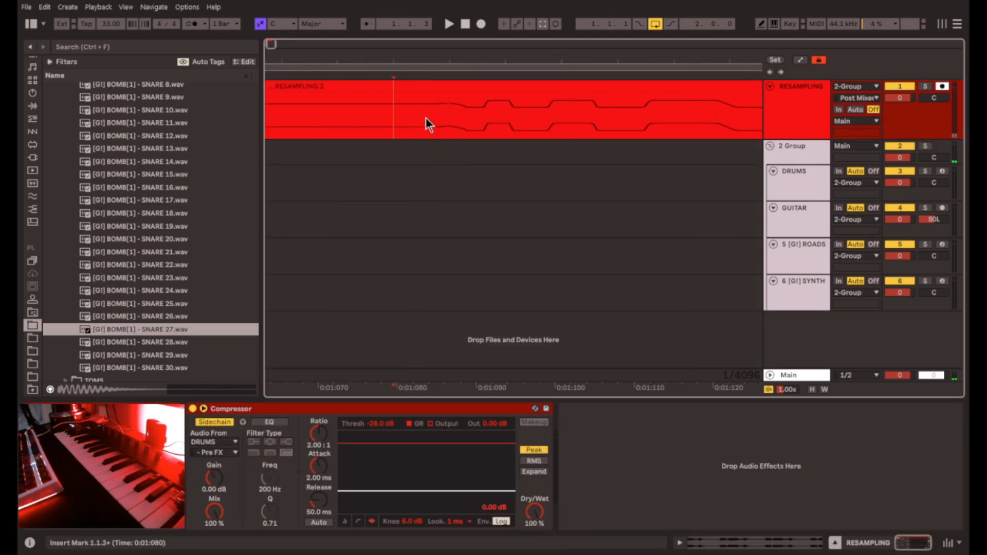
pyautogui.scroll(-10, 429, 115)
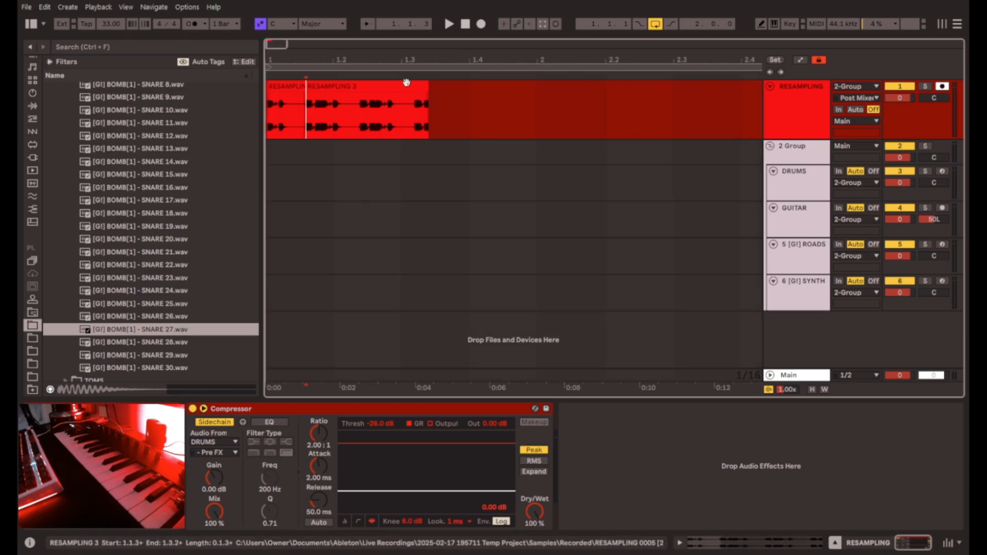
pyautogui.moveTo(406, 85); pyautogui.dragTo(365, 86)
# Split the resampled clip where the loop begins to repeat and delete everything after the split
pyautogui.press('space')
pyautogui.click(318, 115)
pyautogui.scroll(5, 319, 114)
pyautogui.scroll(3, 318, 114)
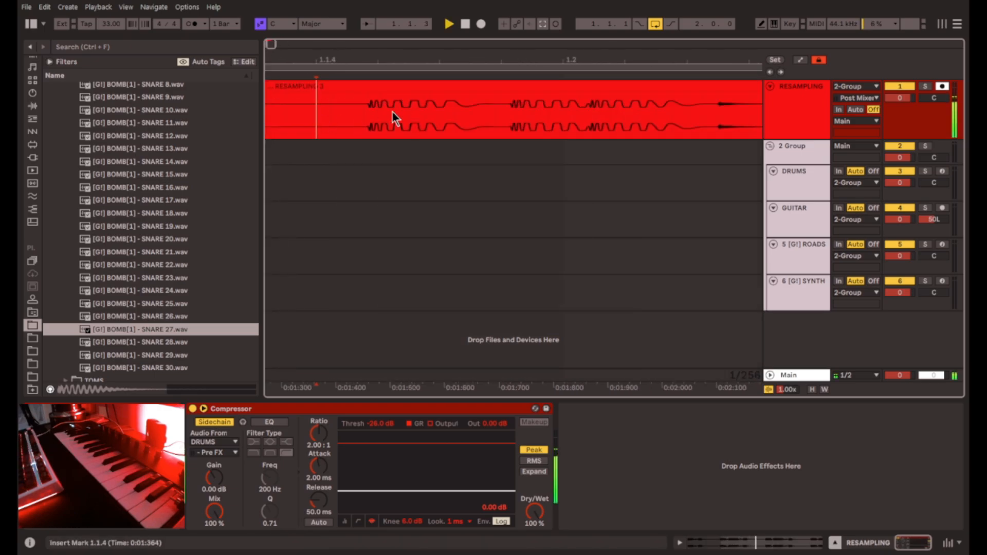
pyautogui.click(365, 103)
pyautogui.scroll(6, 366, 104)
pyautogui.press('space')
pyautogui.click(436, 109)
pyautogui.hotkey('ctrl', 'e')
pyautogui.scroll(-9, 437, 109)
pyautogui.click(483, 87)
pyautogui.press('Delete')
# Stretch the trimmed clip to end at 1.2 so it fills one beat, open its clip settings and audition it
pyautogui.click(397, 88)
pyautogui.moveTo(426, 87); pyautogui.dragTo(488, 87)
pyautogui.scroll(-5, 342, 106)
pyautogui.doubleClick(290, 87)
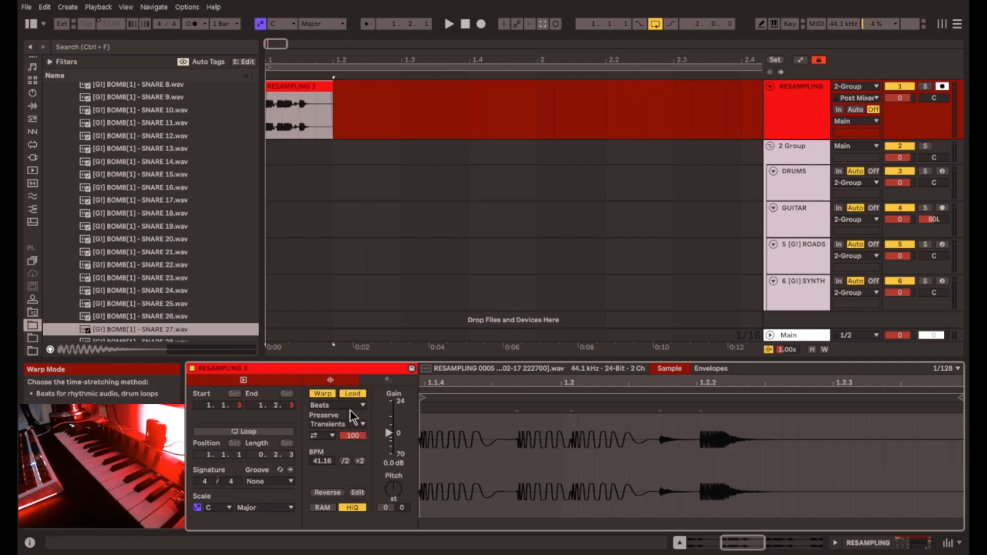
pyautogui.press('space')
pyautogui.press('space')
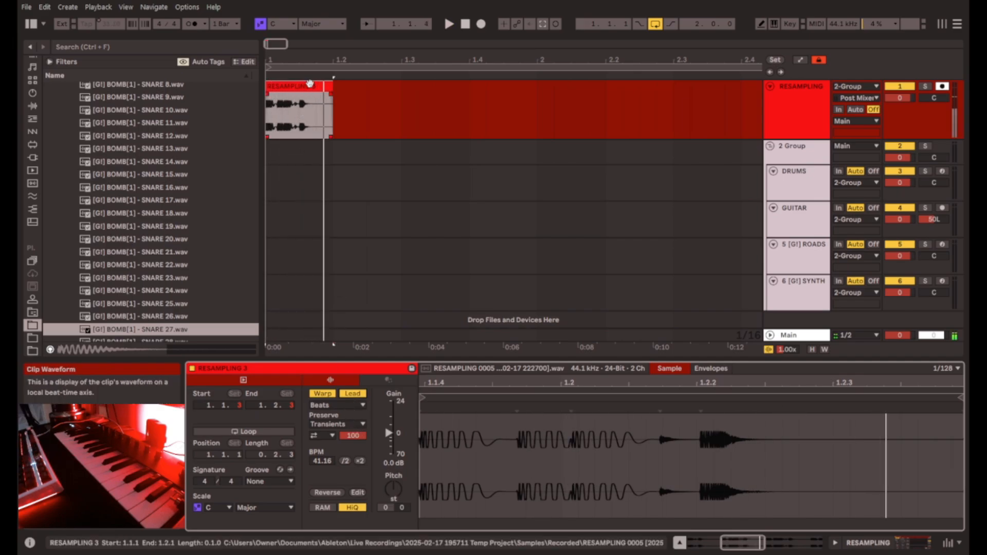
# Play the one-beat clip and duplicate it twice along the RESAMPLING track
pyautogui.click(310, 86)
pyautogui.press('space')
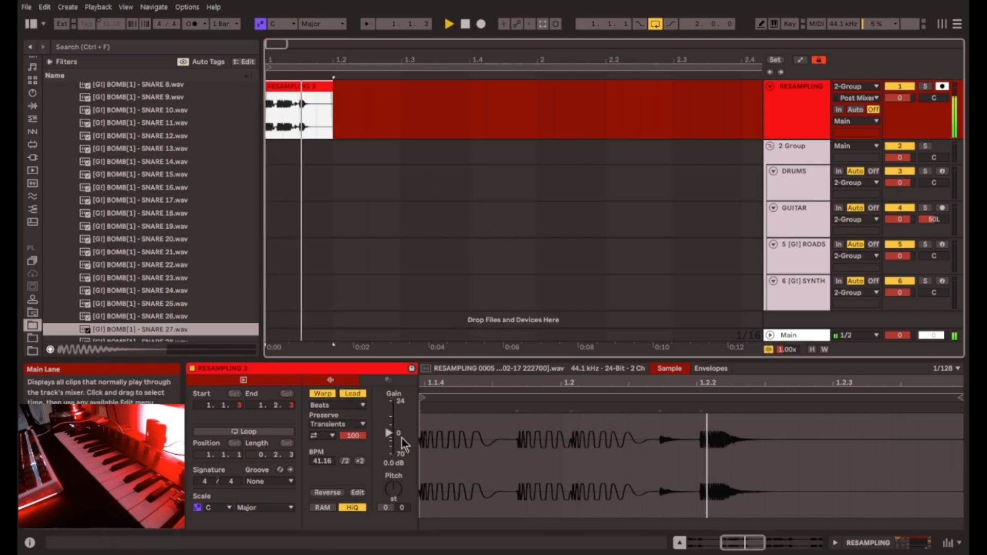
pyautogui.hotkey('ctrl', 'd')
pyautogui.hotkey('ctrl', 'd')
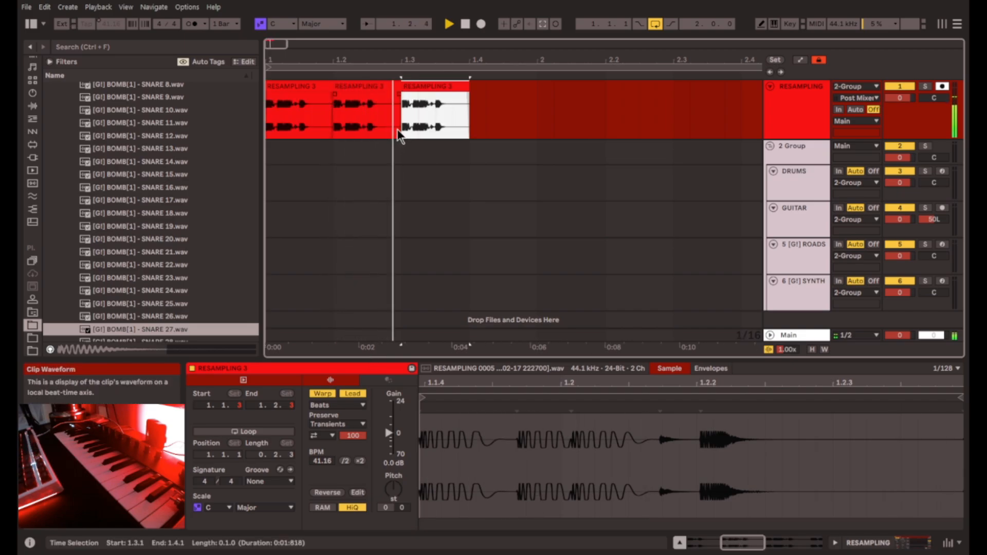
# Undo both clip duplicates, and stop playback and delete the resampled clip
pyautogui.hotkey('ctrl', 'z')
pyautogui.hotkey('ctrl', 'z')
pyautogui.press('space')
pyautogui.press('Delete')
# Arm the DRUMS track and set the group's SEABED rack to BUFFER LENGTH 107 and POSTBFF DIST 44
pyautogui.click(814, 154)
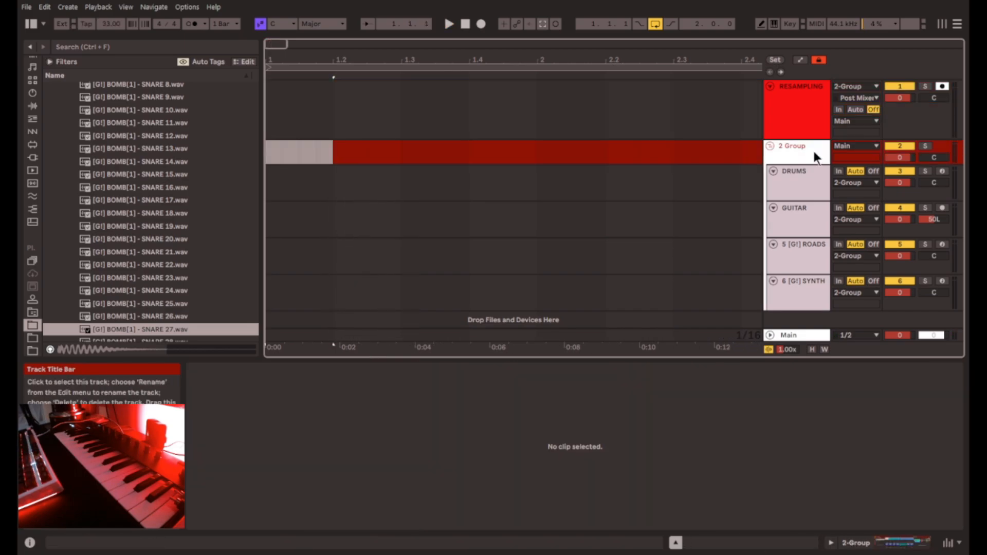
pyautogui.click(787, 175)
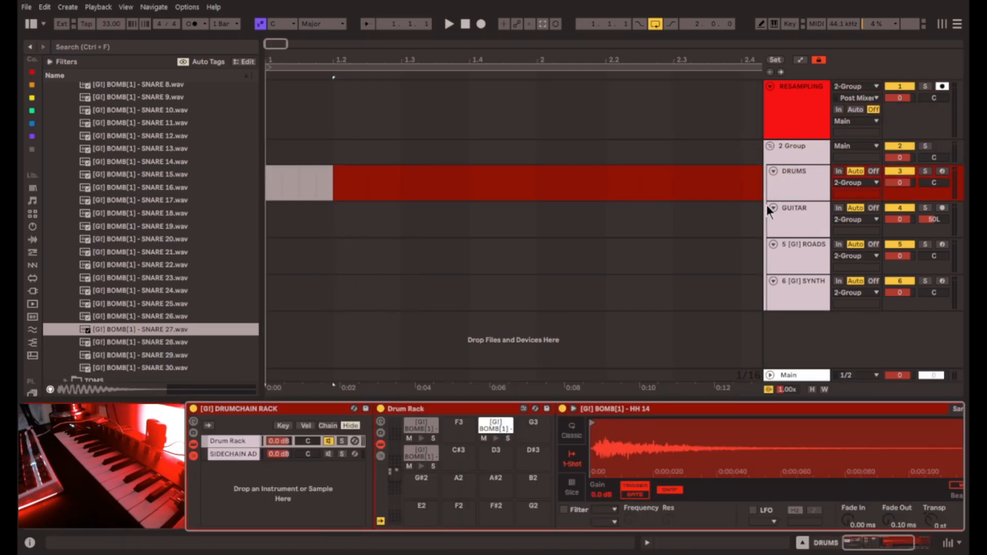
pyautogui.click(789, 155)
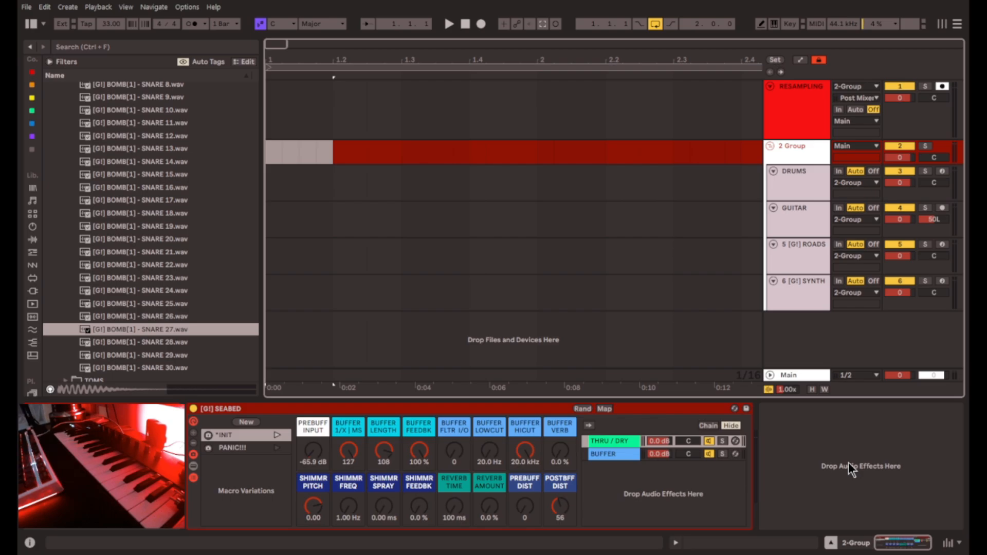
pyautogui.click(942, 170)
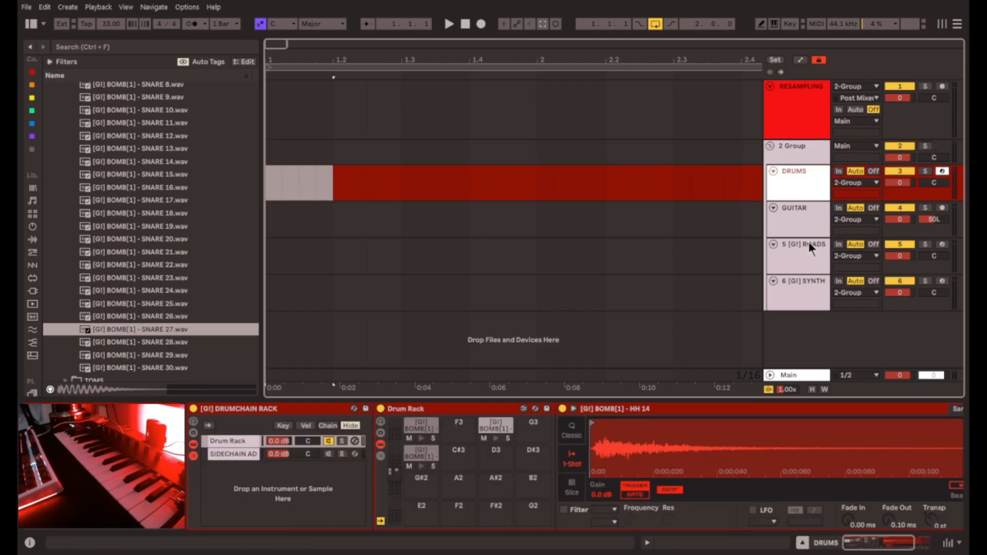
pyautogui.click(795, 152)
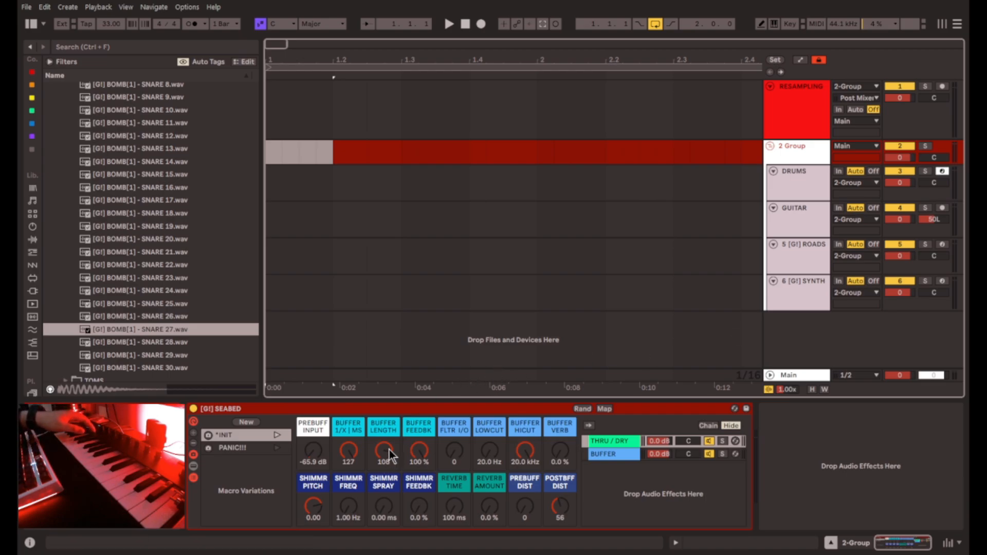
pyautogui.moveTo(388, 450); pyautogui.dragTo(388, 456)
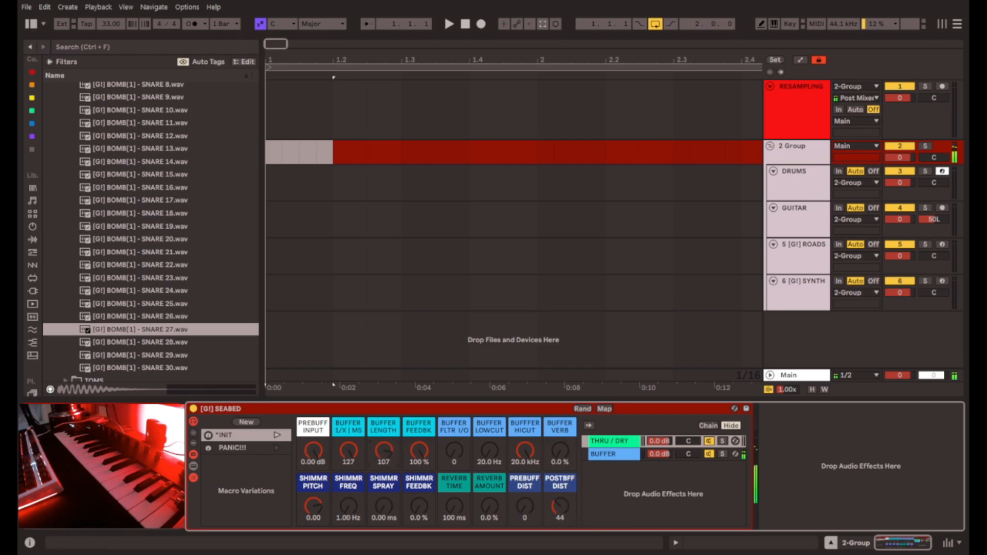
# Arm the ROADS track and return to the group's SEABED rack, selecting its BUFFER FEEDBK macro
pyautogui.click(816, 267)
pyautogui.click(941, 245)
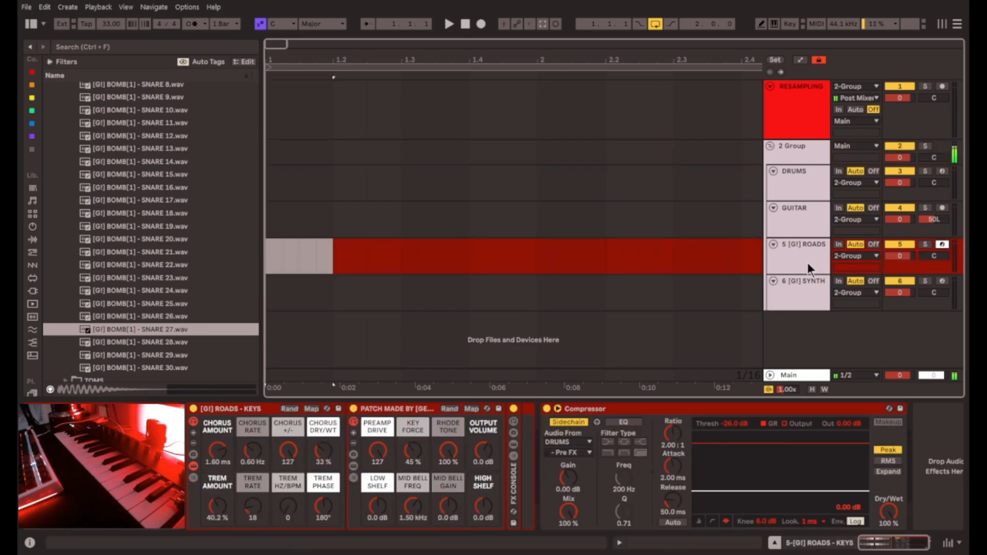
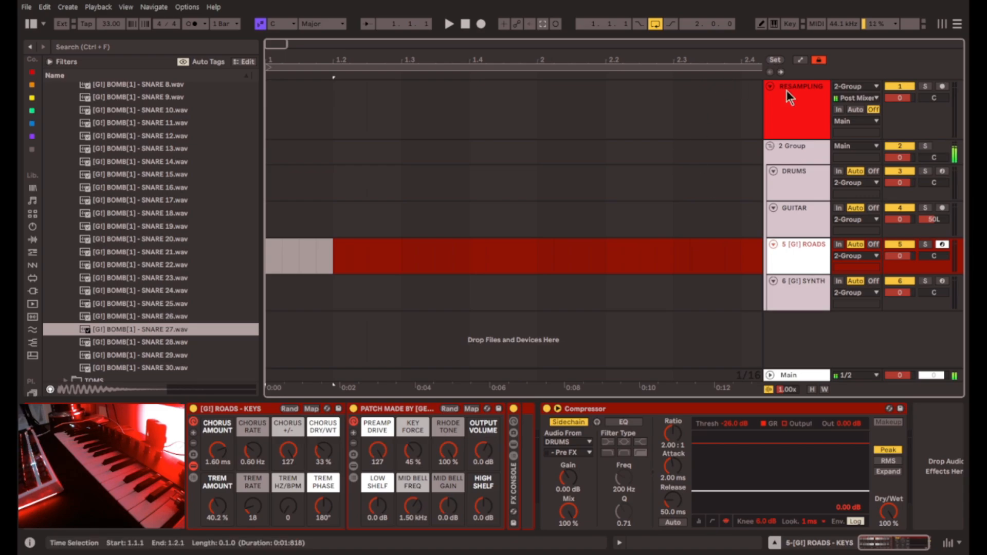
pyautogui.click(804, 155)
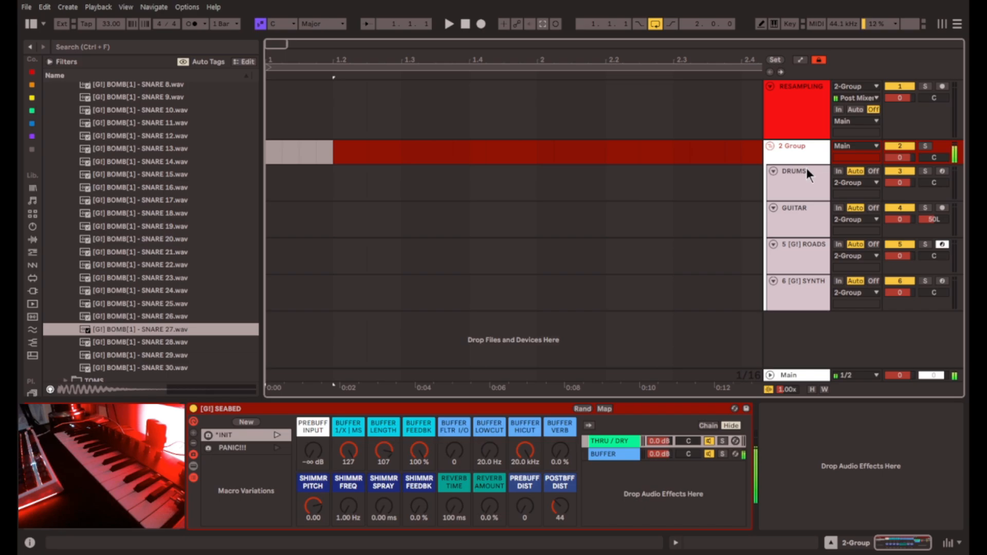
pyautogui.click(420, 452)
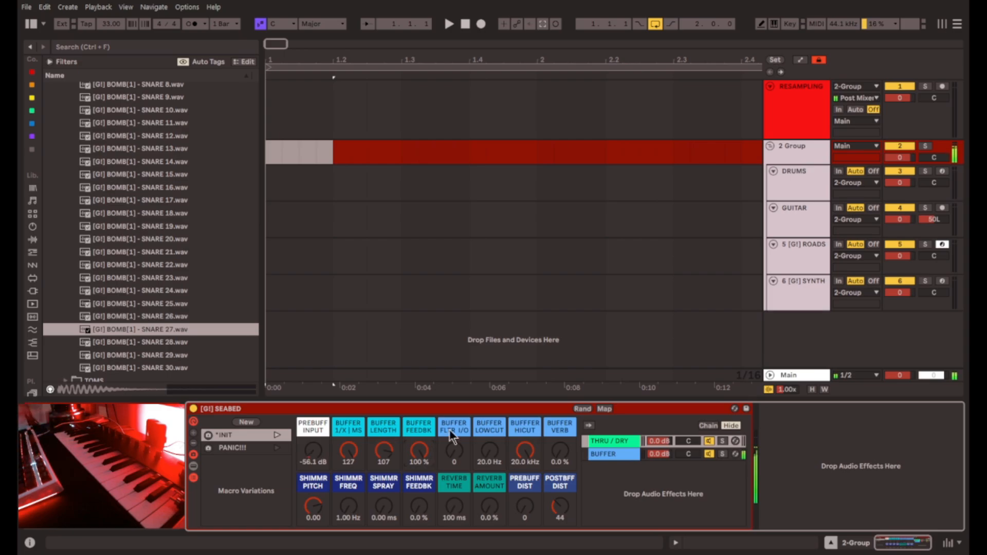
# Arm the DRUMS track, audition the Drum Bombs kicks, and load BOMB[1] - KICK 1 onto the Drum Rack pad beside C#3
pyautogui.click(942, 171)
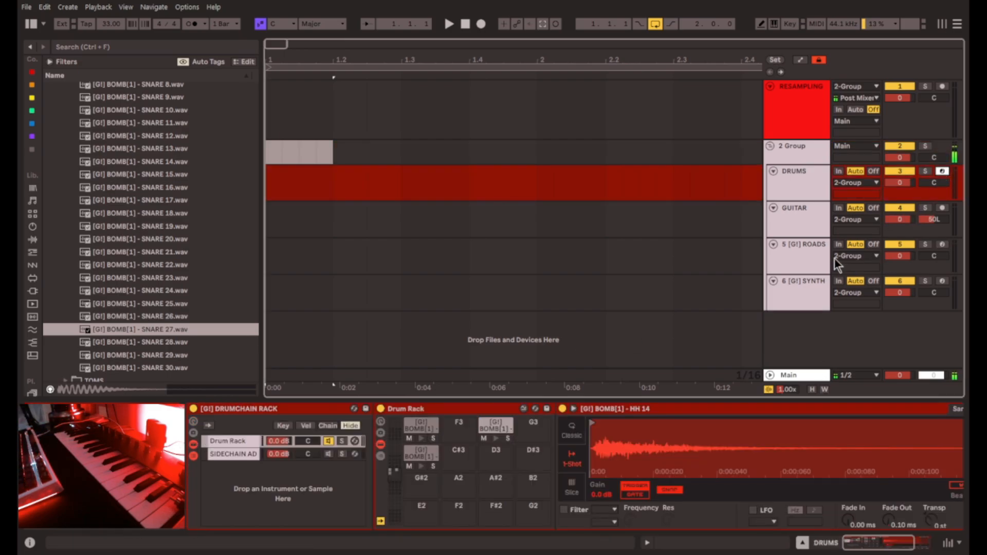
pyautogui.scroll(9, 152, 216)
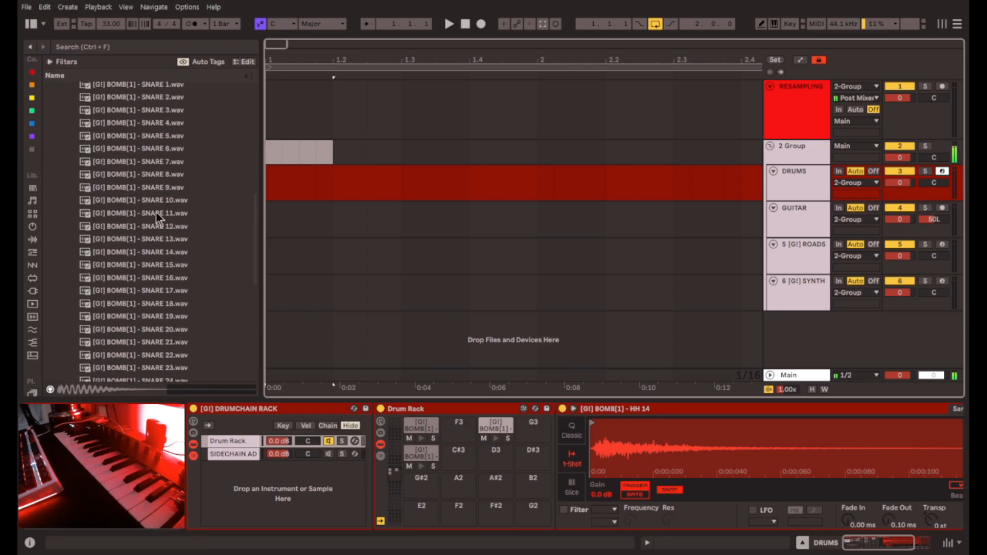
pyautogui.click(65, 268)
pyautogui.click(150, 319)
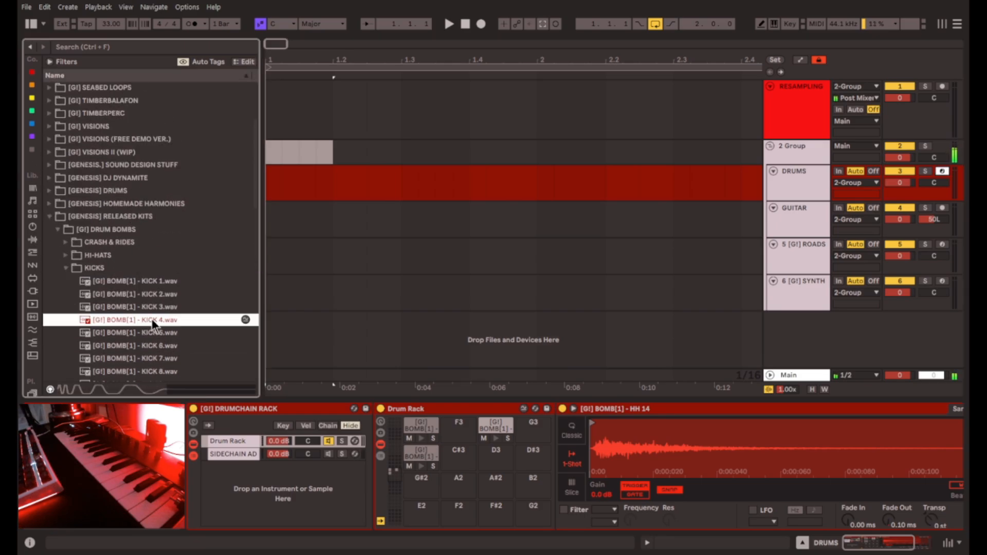
pyautogui.click(160, 294)
pyautogui.click(164, 281)
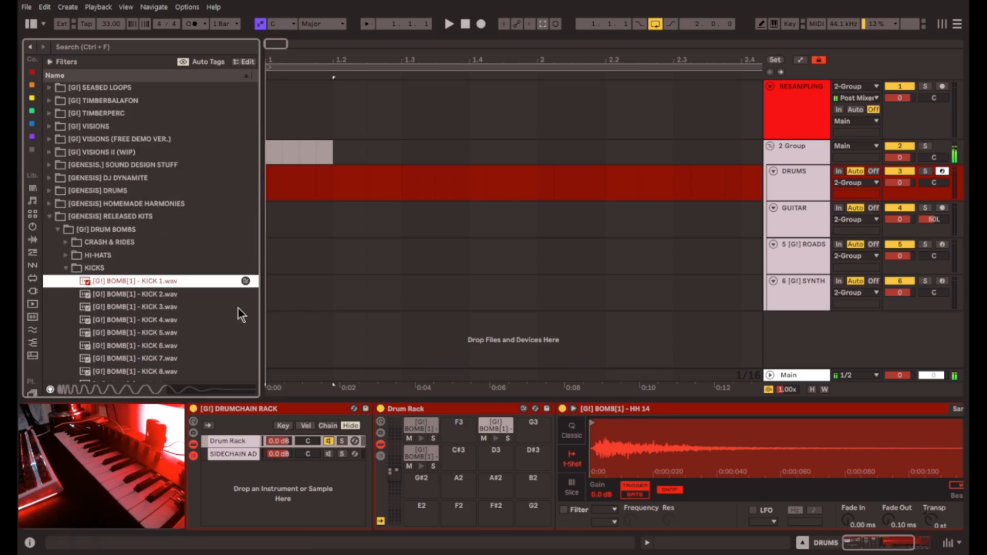
pyautogui.click(797, 194)
pyautogui.moveTo(127, 282); pyautogui.dragTo(425, 457)
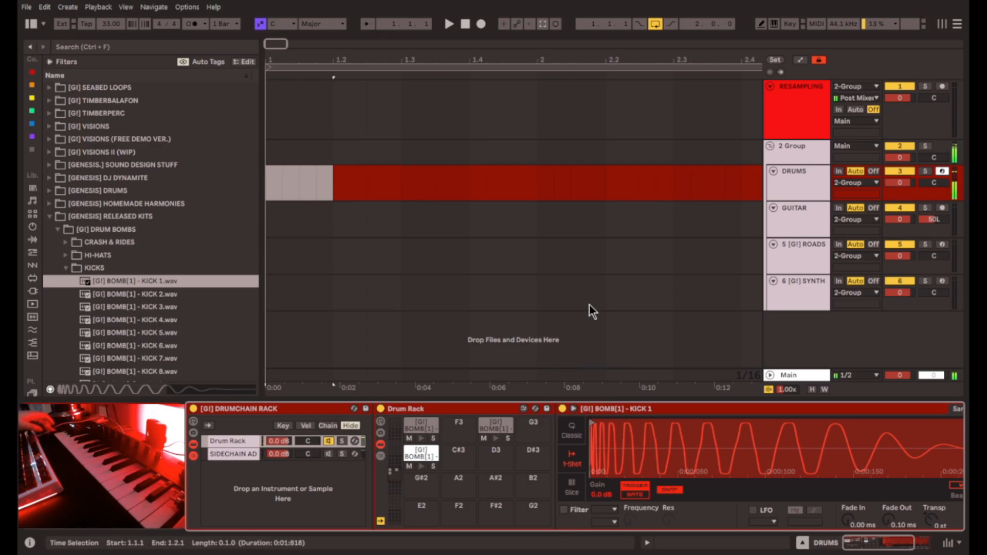
# Show the KICK 1 sample settings in the DRUMS device chain and collapse the KICKS folder
pyautogui.click(909, 543)
pyautogui.click(811, 187)
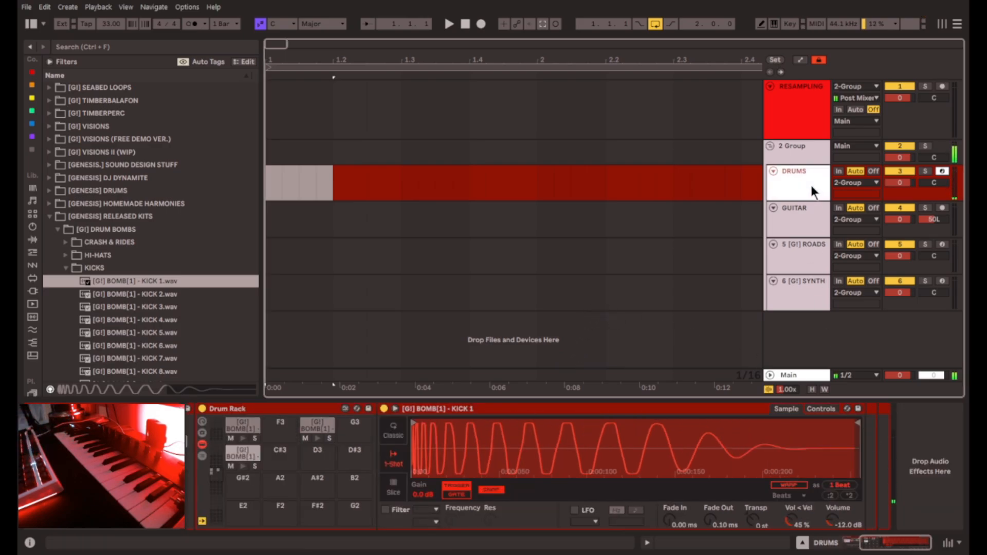
pyautogui.scroll(-3, 118, 278)
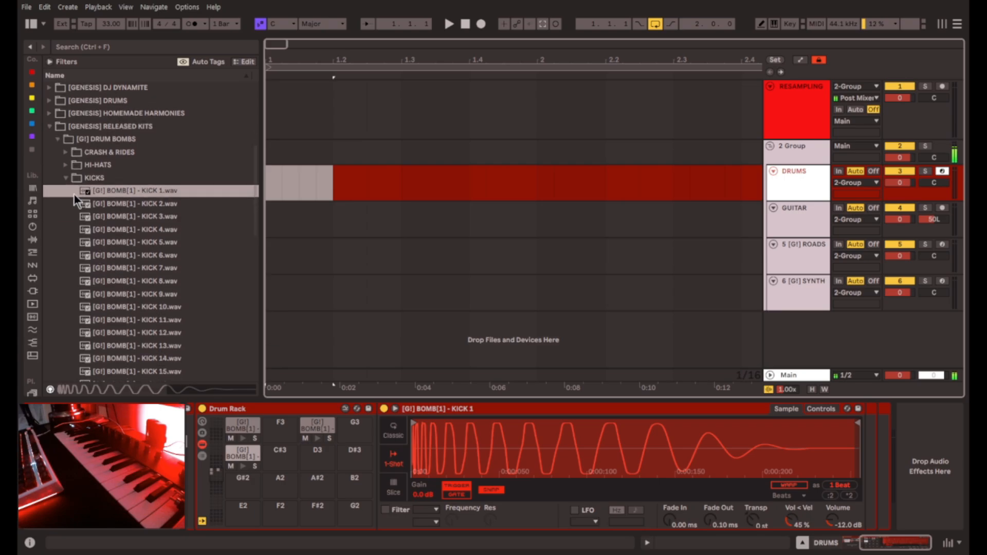
pyautogui.click(66, 178)
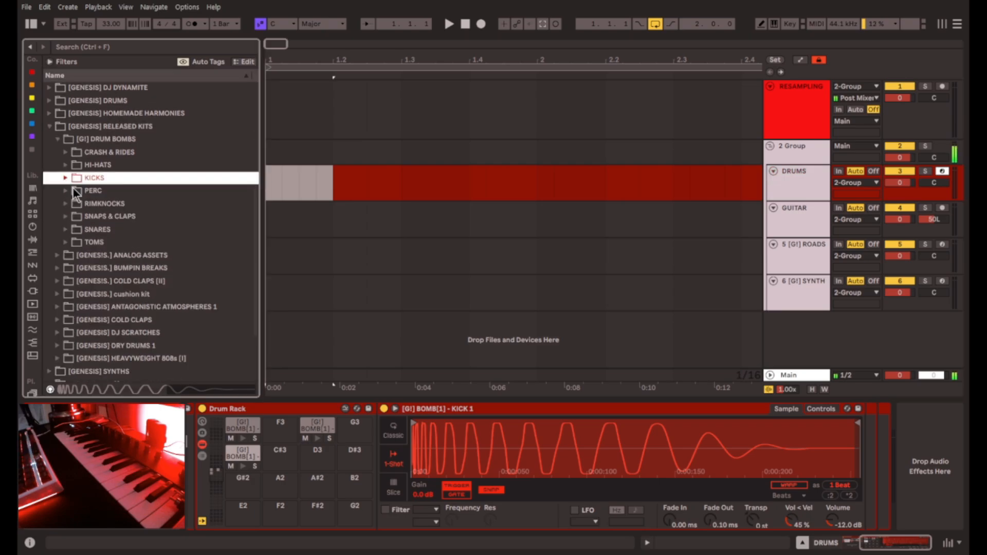
# Arm the ROADS track, engage the group's SEABED buffer filter, set BUFFER LOWCUT to 202 Hz, and return BUFFER FLTR I/O to 0
pyautogui.click(810, 242)
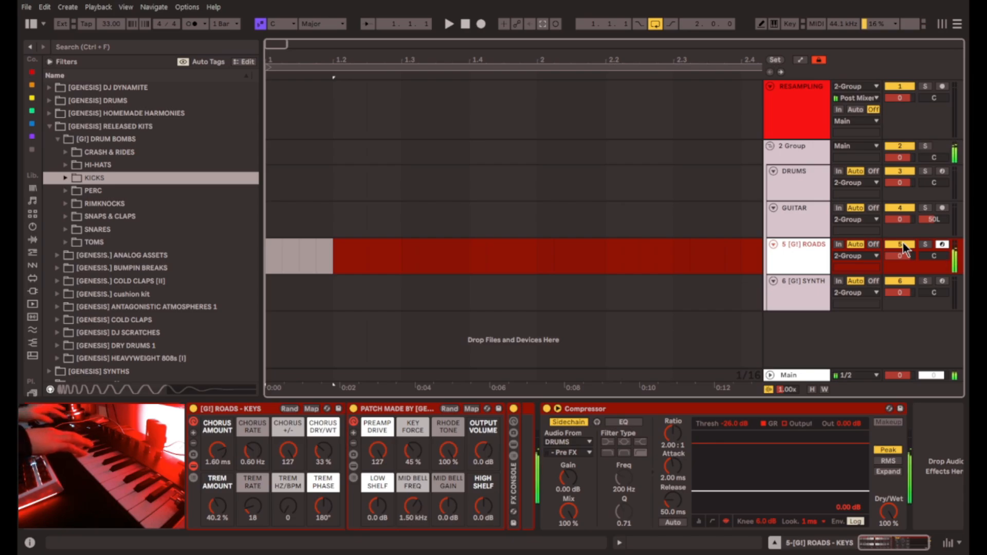
pyautogui.click(800, 159)
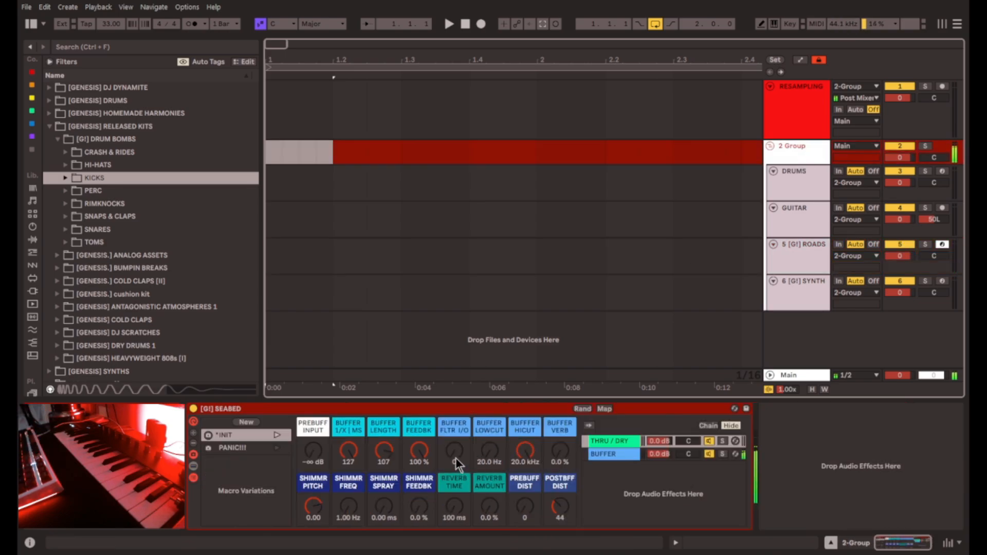
pyautogui.moveTo(458, 459); pyautogui.dragTo(479, 443)
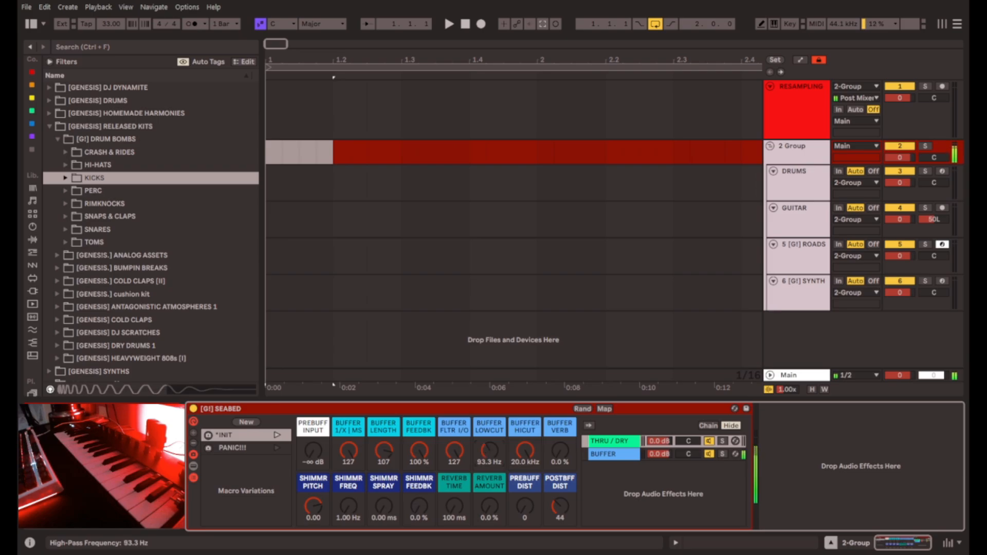
pyautogui.moveTo(490, 450); pyautogui.dragTo(490, 440)
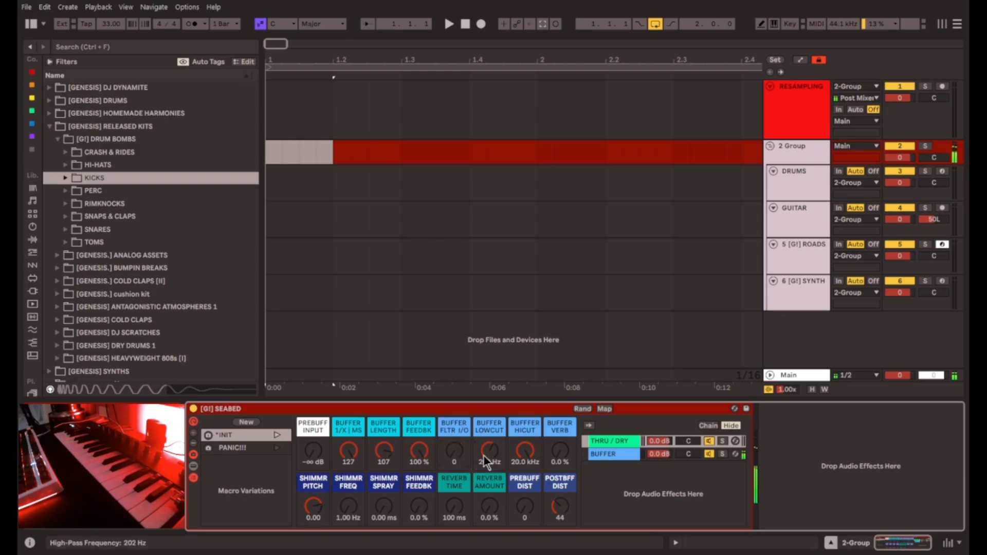
# Arm the DRUMS track and set the group's SEABED POSTBFF DIST to 39
pyautogui.press('Down')
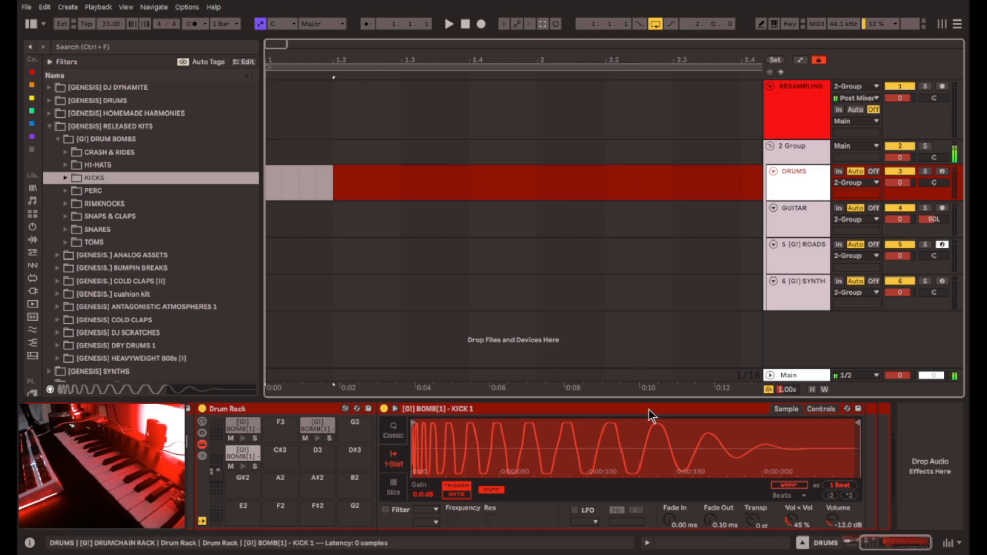
pyautogui.click(942, 170)
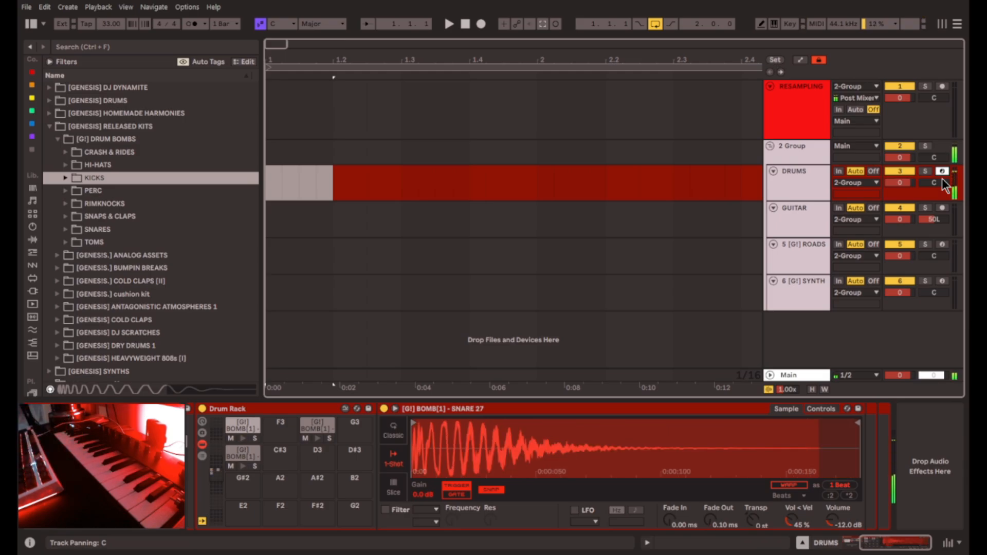
pyautogui.click(801, 248)
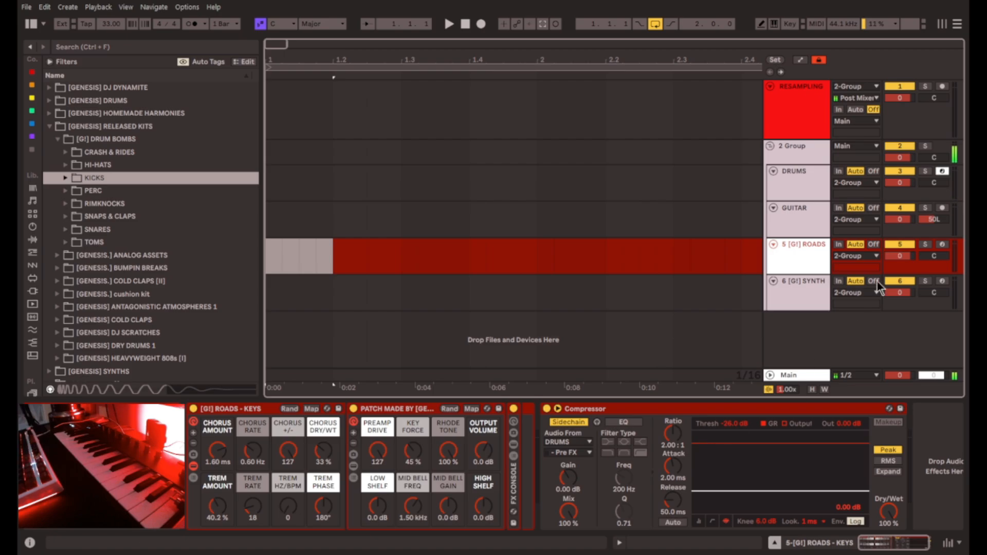
pyautogui.click(807, 146)
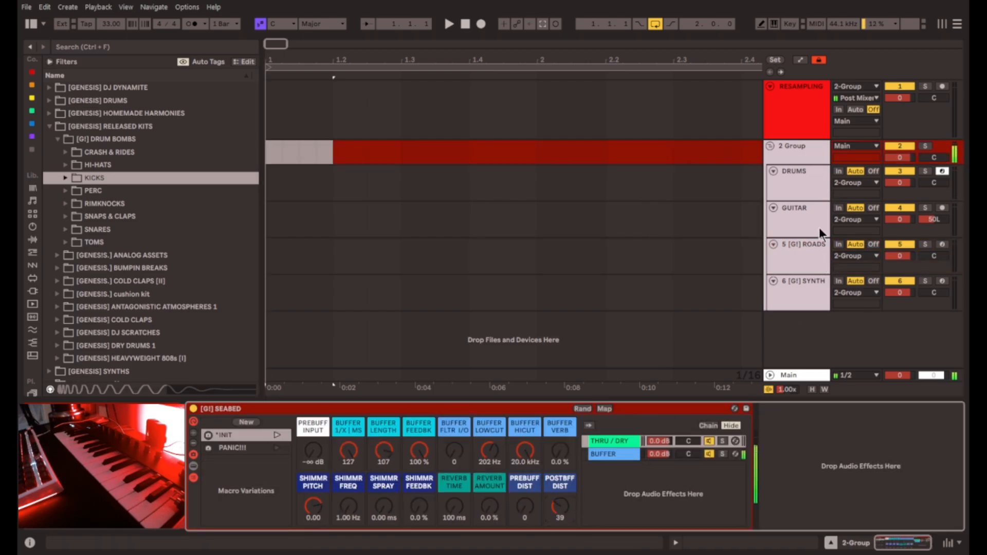
# Switch the armed track from DRUMS to ROADS for playing more layers into the loop
pyautogui.click(808, 250)
pyautogui.click(805, 185)
pyautogui.click(815, 269)
pyautogui.click(942, 245)
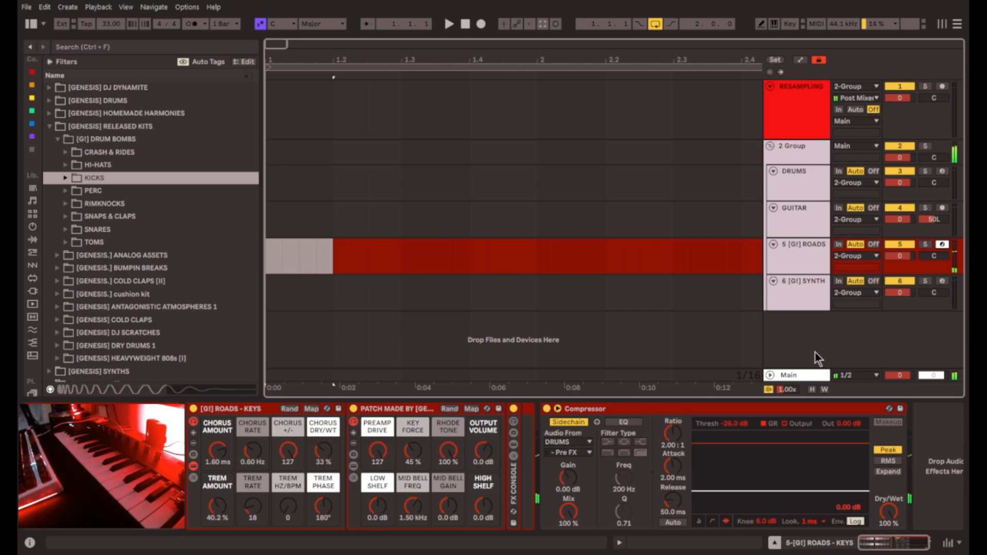
# Arm the SYNTH track and set its HELIOS HALO patch to ATTACK TIME 2.00 ms and RELEASE TIME 756 ms
pyautogui.click(815, 294)
pyautogui.click(939, 280)
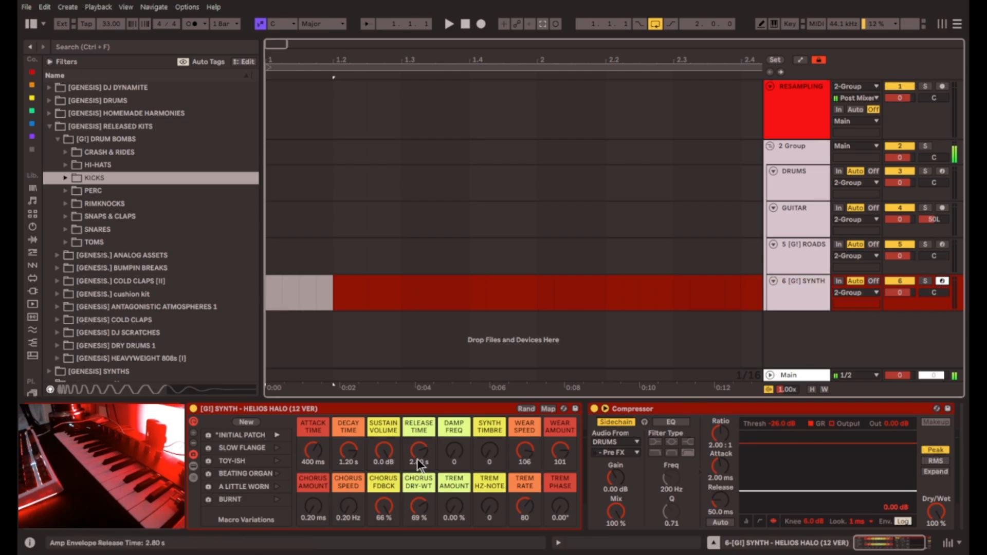
pyautogui.moveTo(415, 450); pyautogui.dragTo(415, 475)
pyautogui.moveTo(305, 461); pyautogui.dragTo(305, 488)
pyautogui.moveTo(424, 462); pyautogui.dragTo(425, 460)
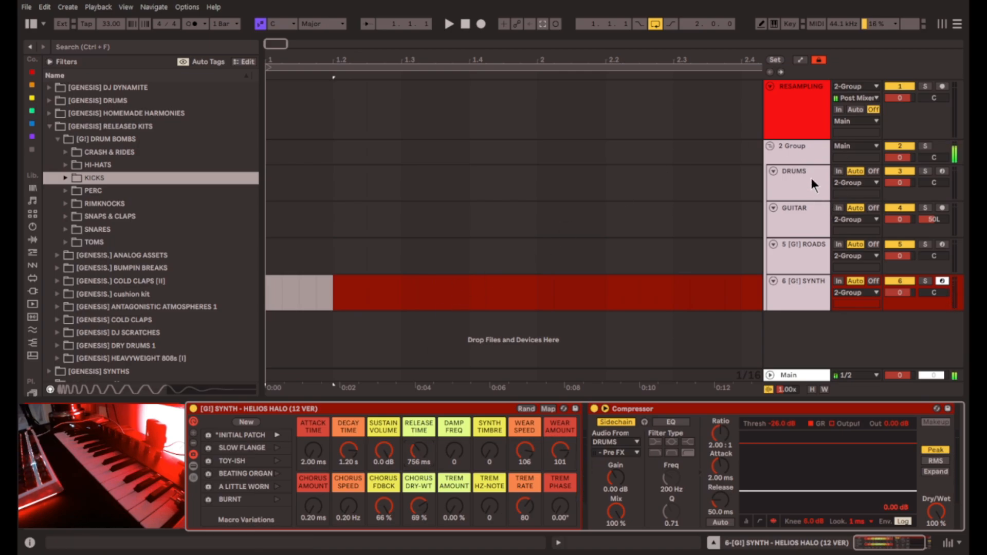
# Lower the BUFFER FEEDBK macro in the group's SEABED rack
pyautogui.click(801, 149)
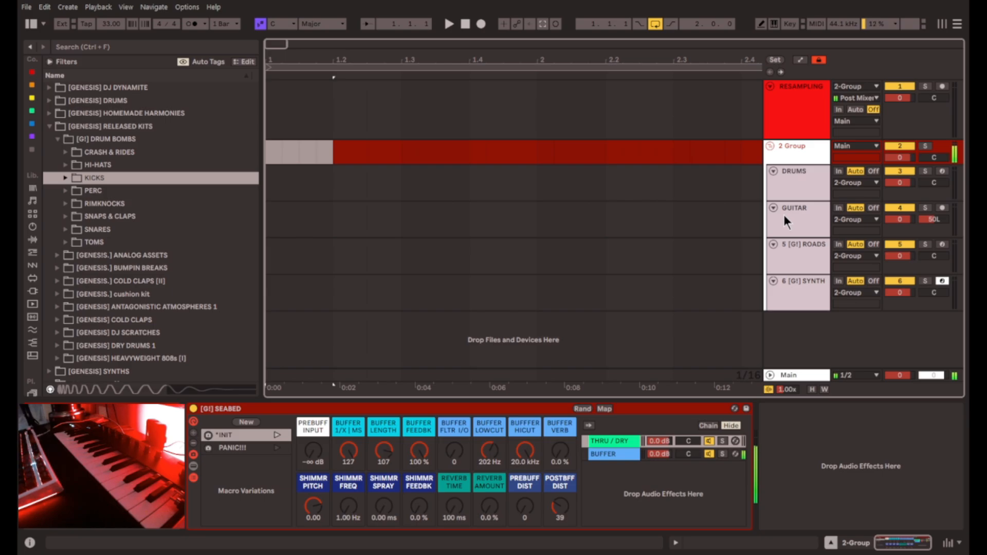
pyautogui.moveTo(419, 450); pyautogui.dragTo(419, 494)
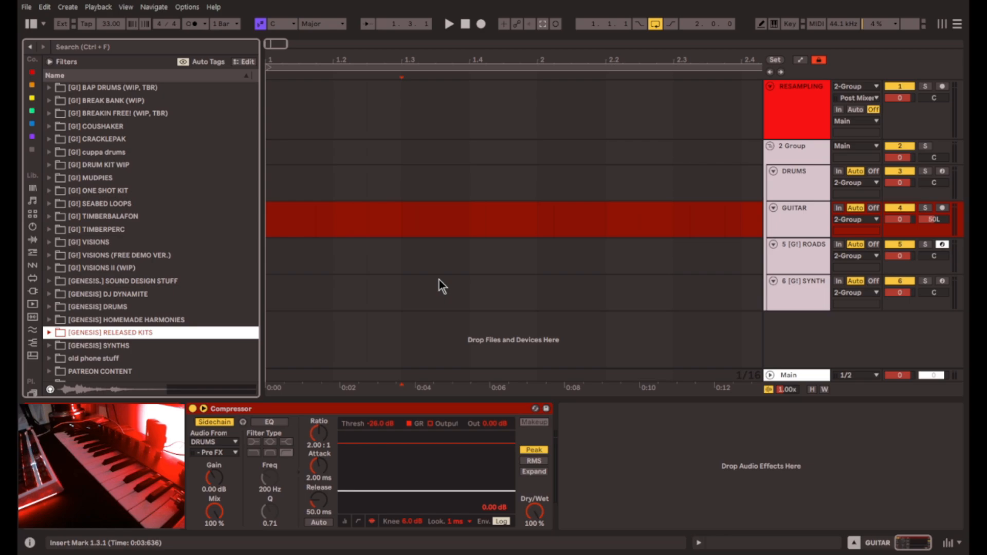
# Expand the [G!] SEABED LOOPS sample folder and look through its loop files
pyautogui.click(161, 204)
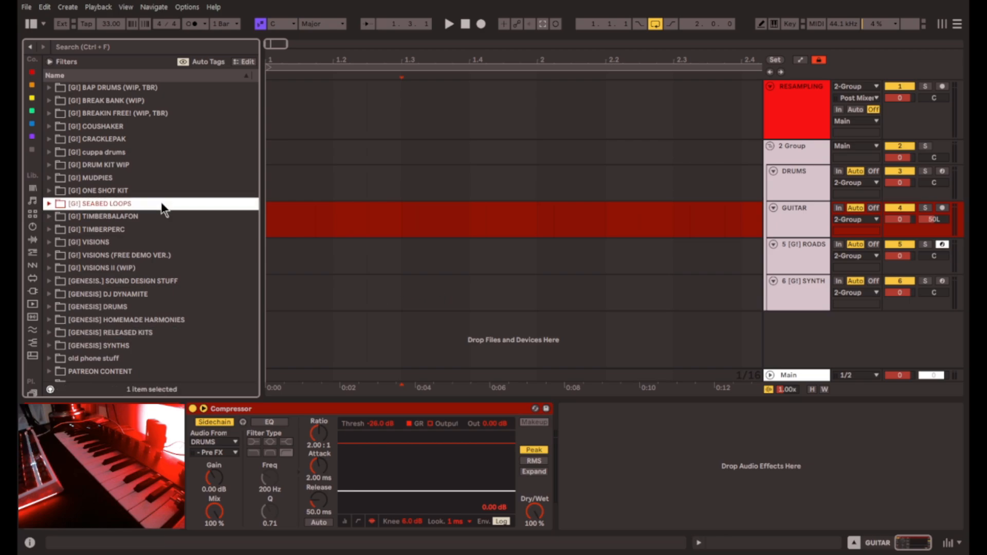
pyautogui.click(49, 204)
pyautogui.scroll(-5, 56, 206)
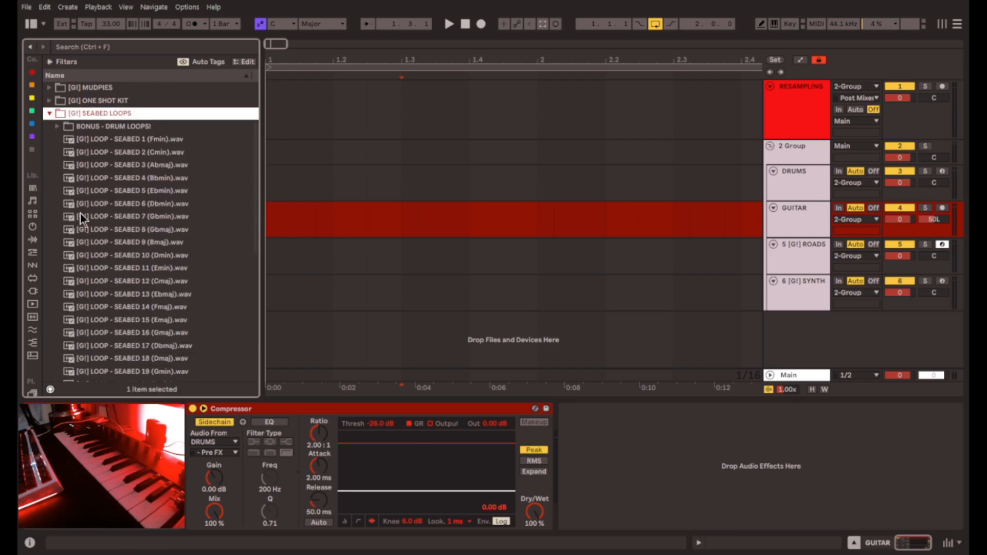
pyautogui.scroll(4, 154, 216)
pyautogui.scroll(-2, 190, 150)
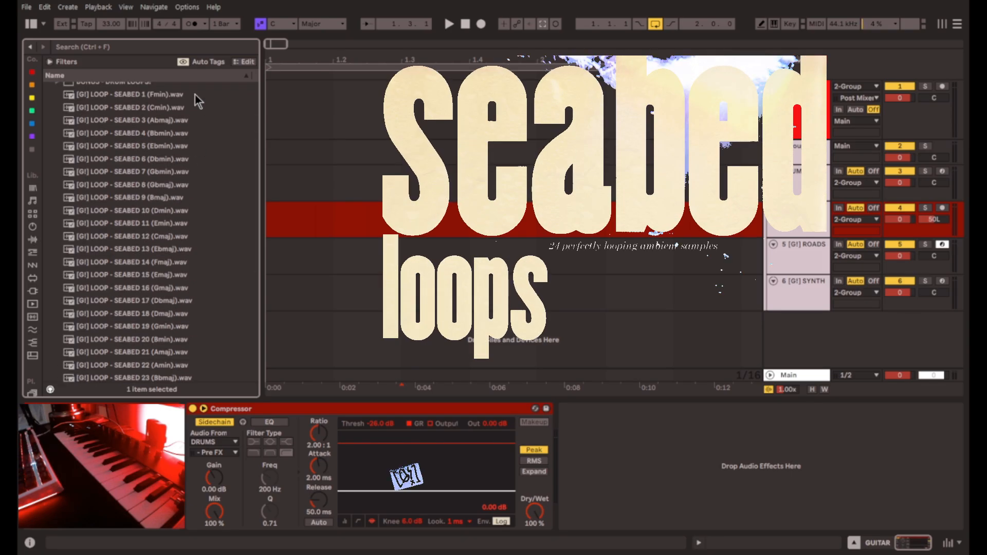
pyautogui.scroll(-2, 190, 338)
pyautogui.scroll(5, 190, 335)
# Preview the SEABED loop samples one after another, from SEABED 1 (Fmin) through SEABED 19 (Gmin)
pyautogui.click(166, 142)
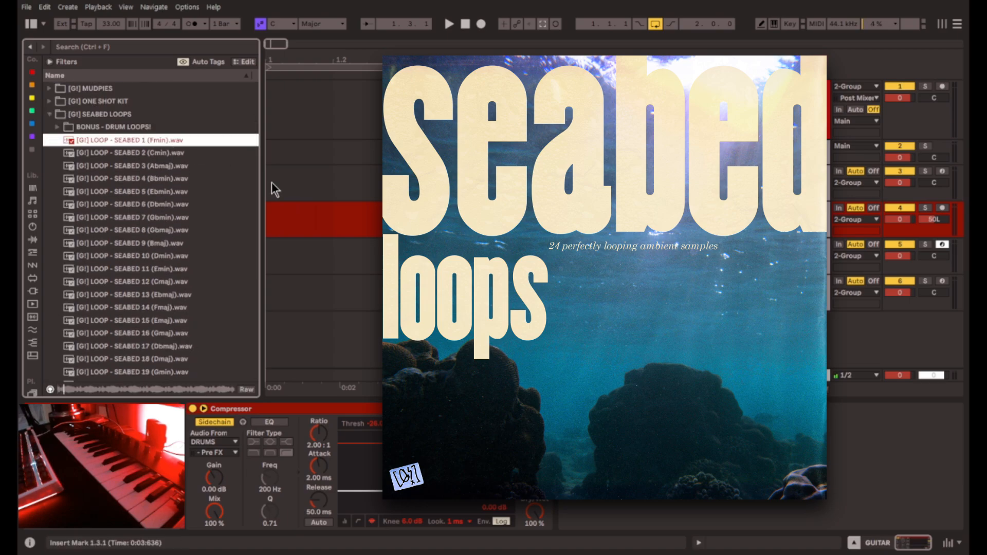
pyautogui.press('Down')
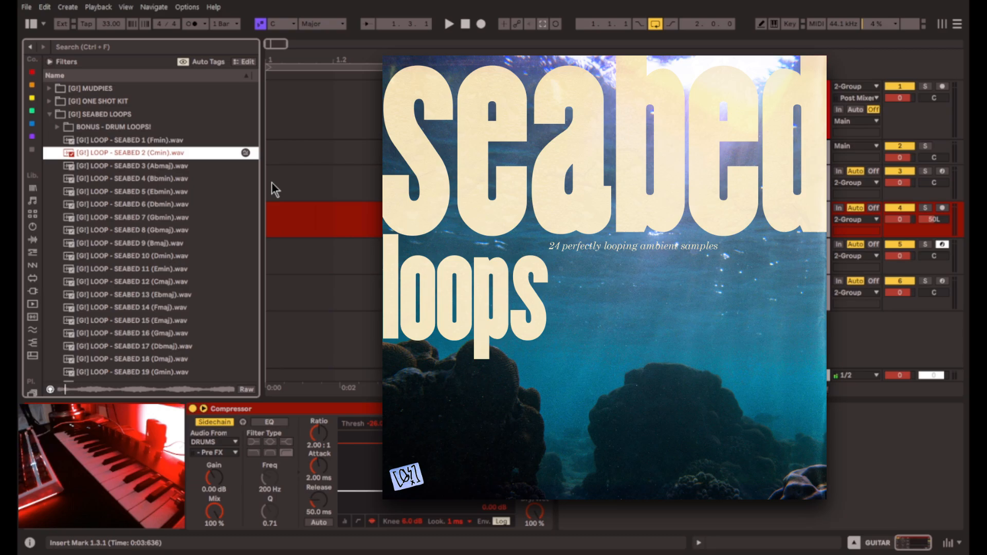
pyautogui.press('Down')
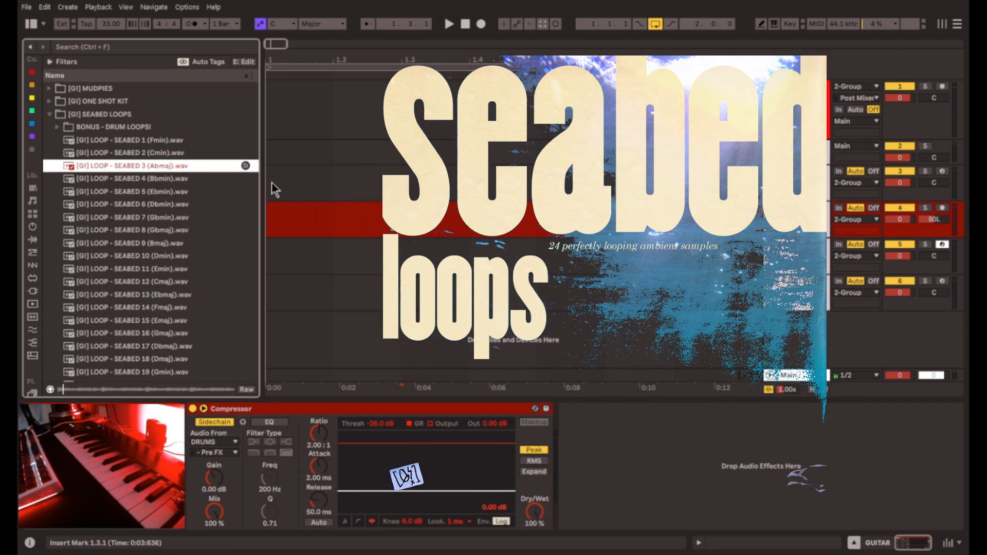
pyautogui.press('Down')
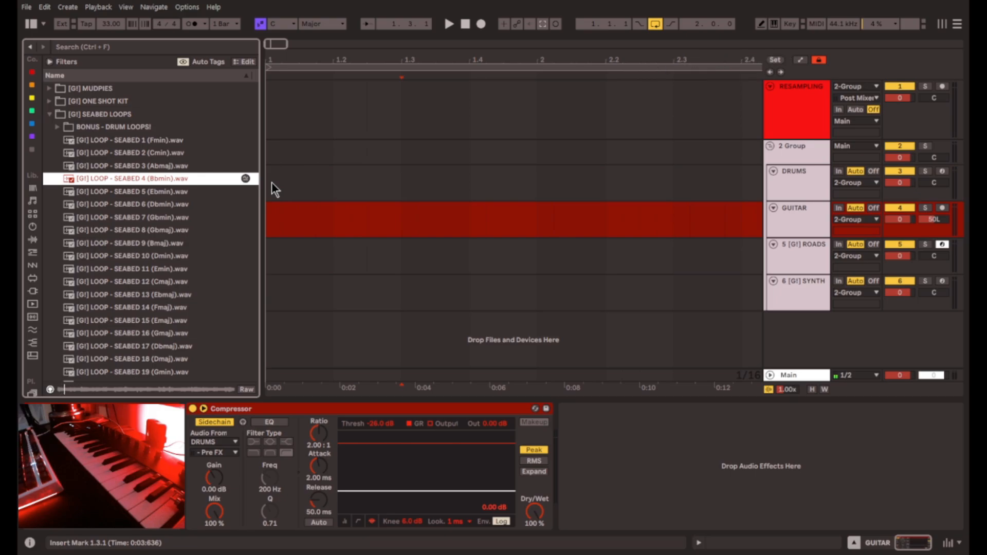
pyautogui.press('Down')
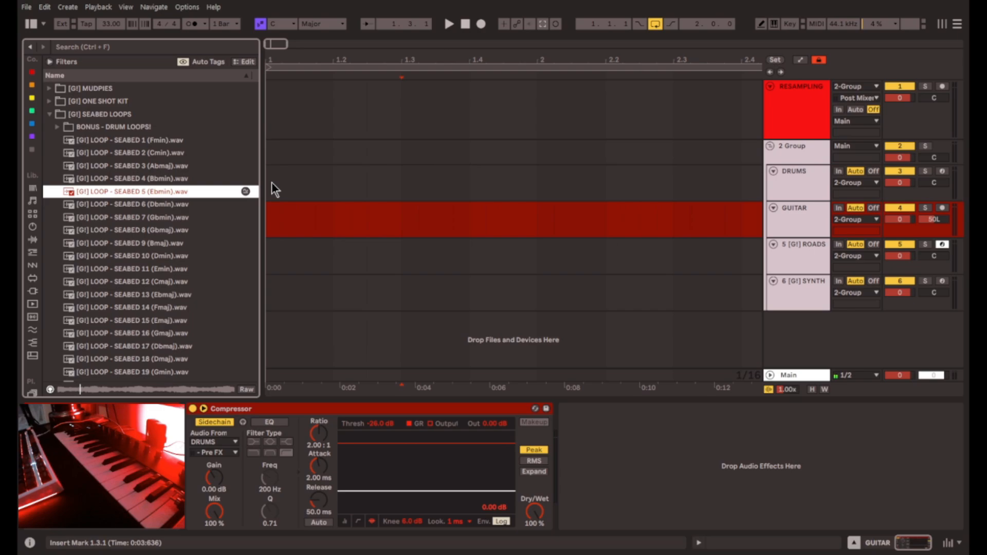
pyautogui.press('Down')
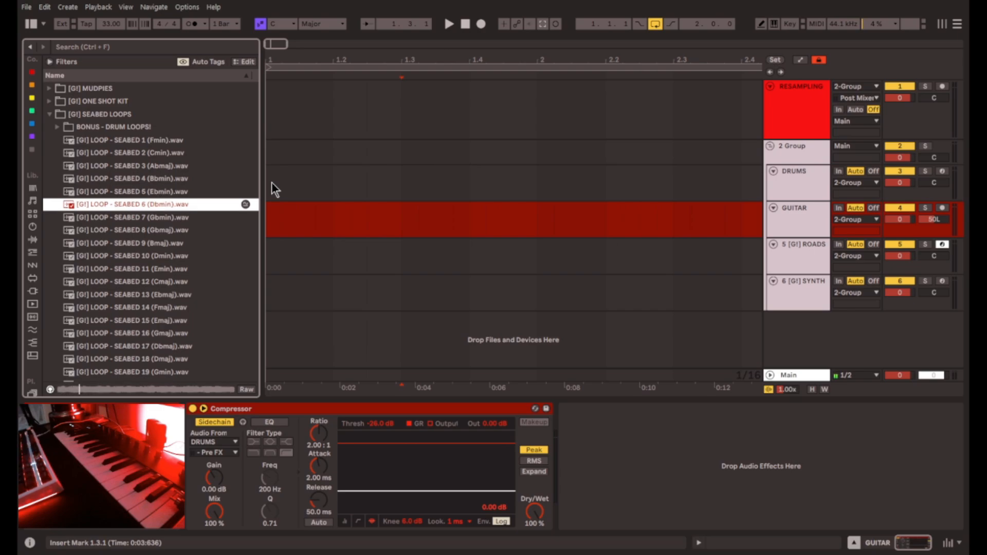
pyautogui.press('Down')
pyautogui.press('Down')
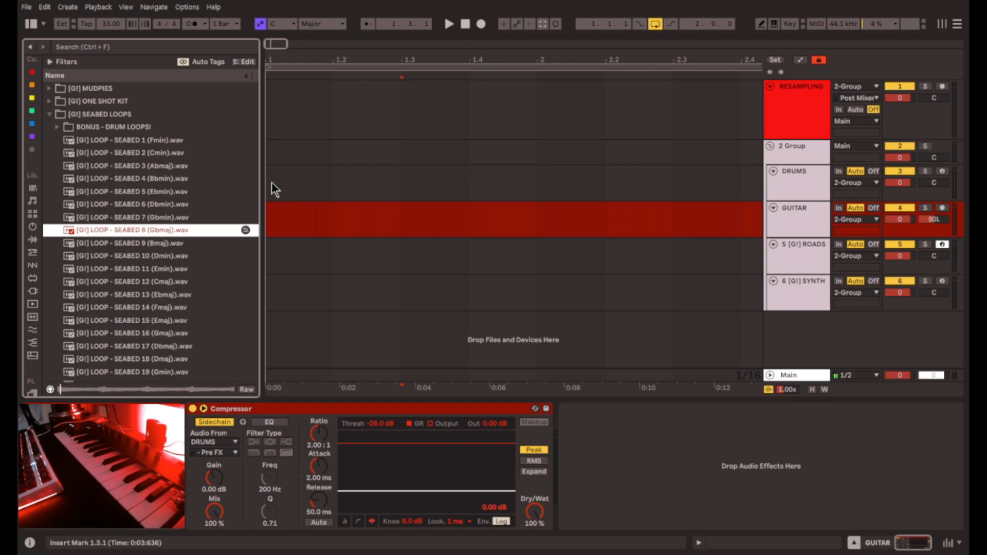
pyautogui.press('Down')
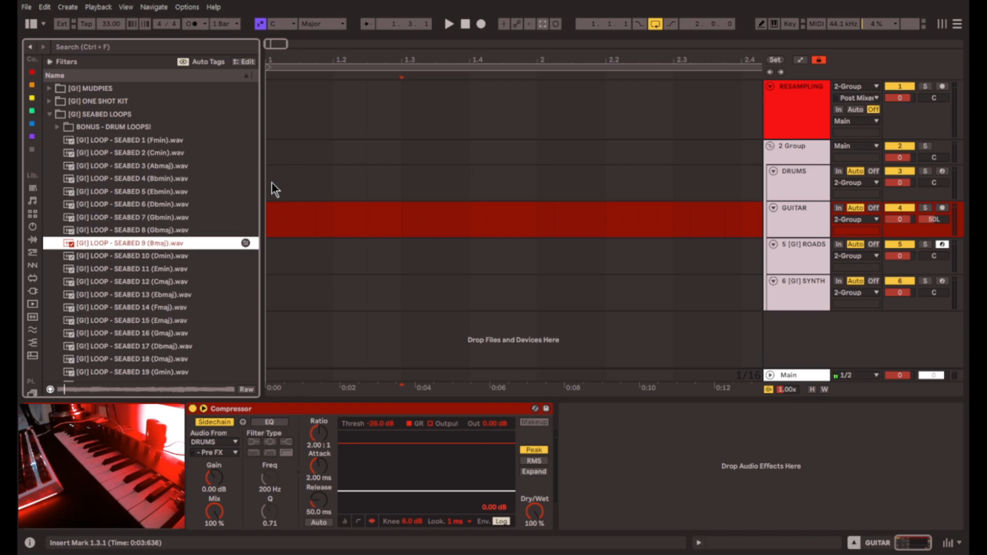
pyautogui.press('Down')
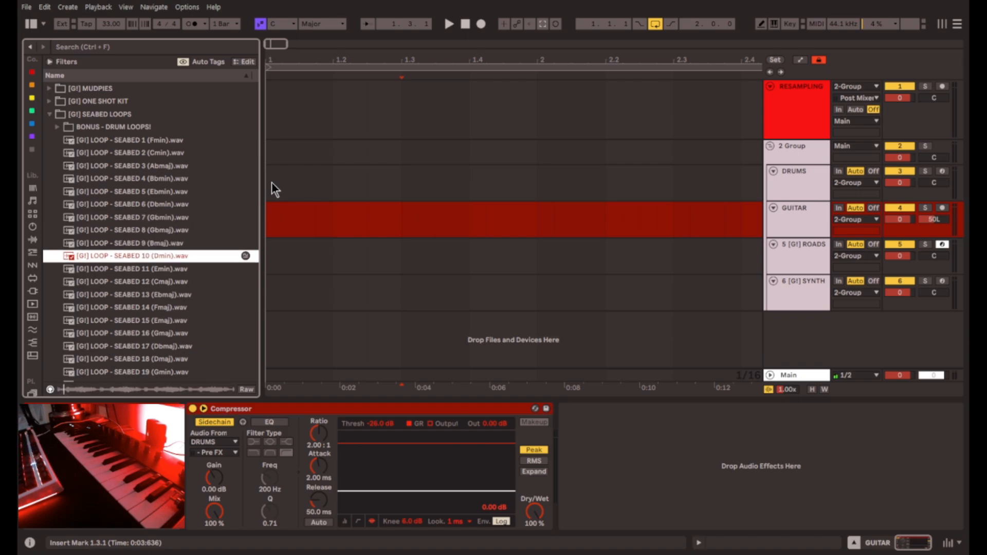
pyautogui.press('Down')
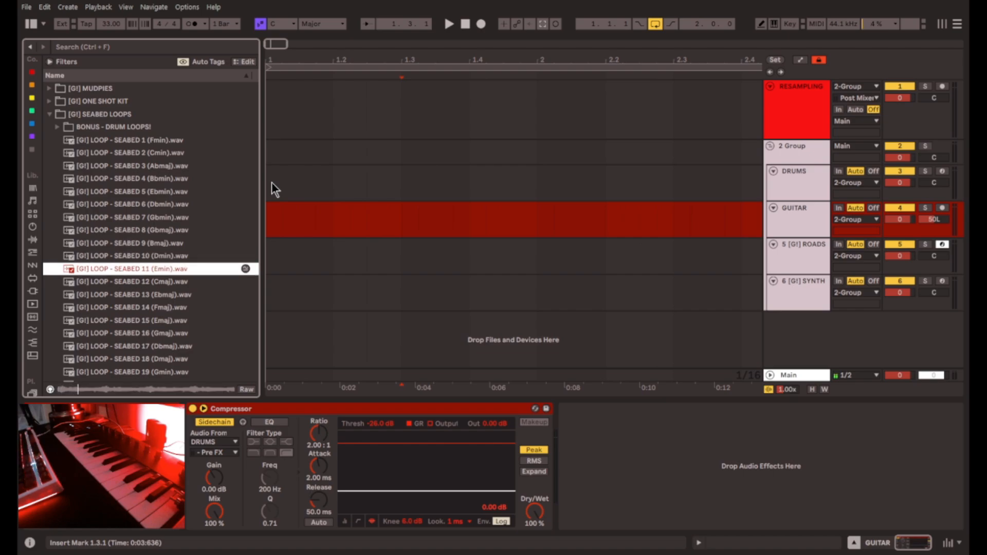
pyautogui.press('Down')
pyautogui.press('Down')
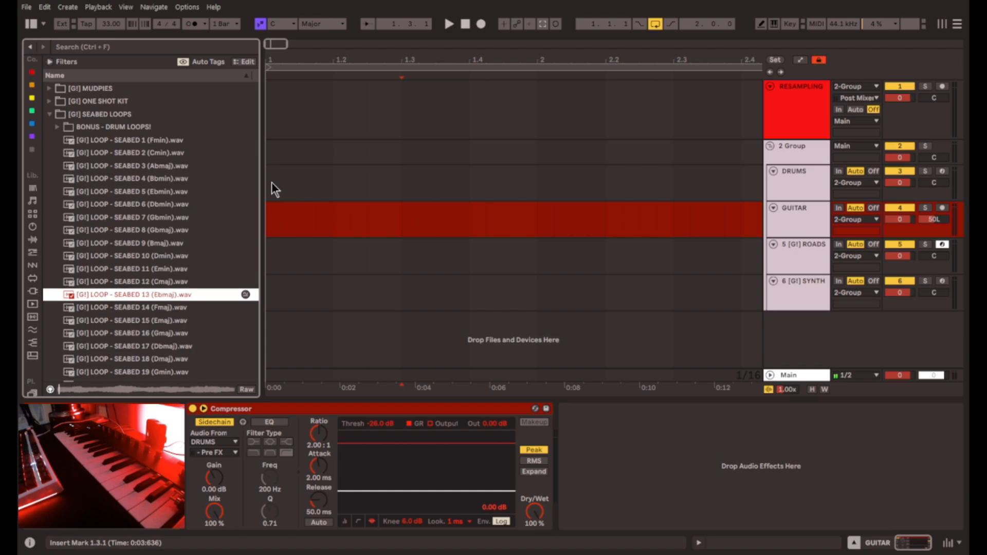
pyautogui.press('Down')
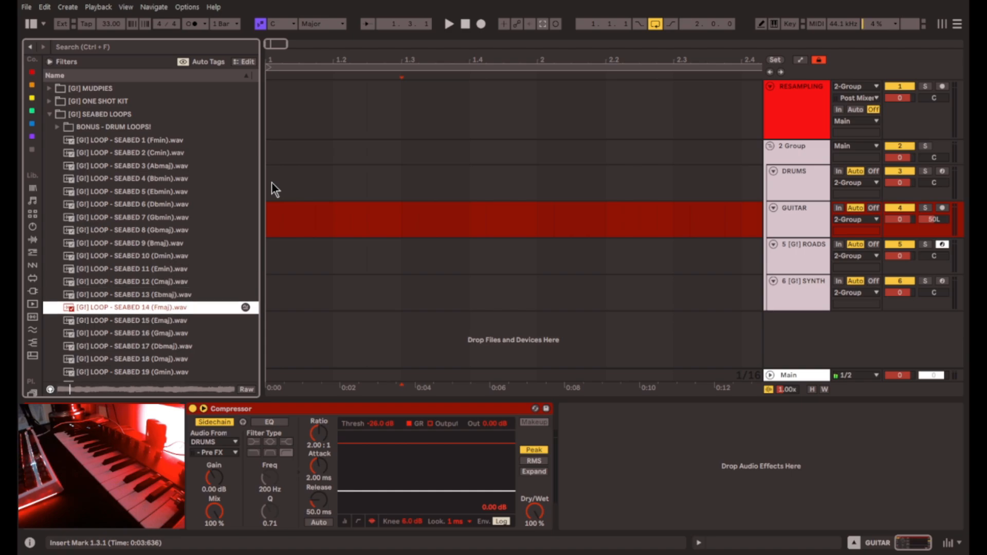
pyautogui.press('Down')
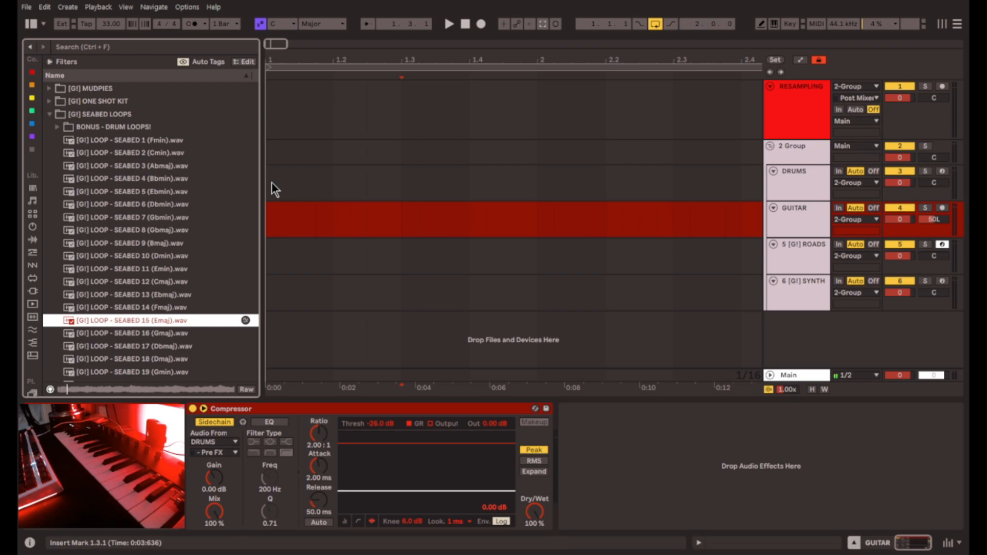
pyautogui.press('Down')
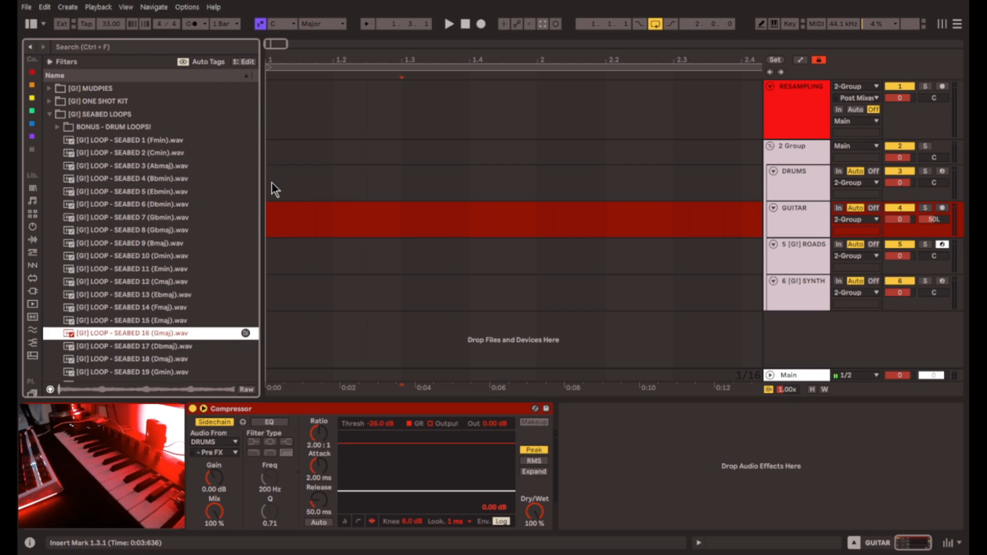
pyautogui.press('Down')
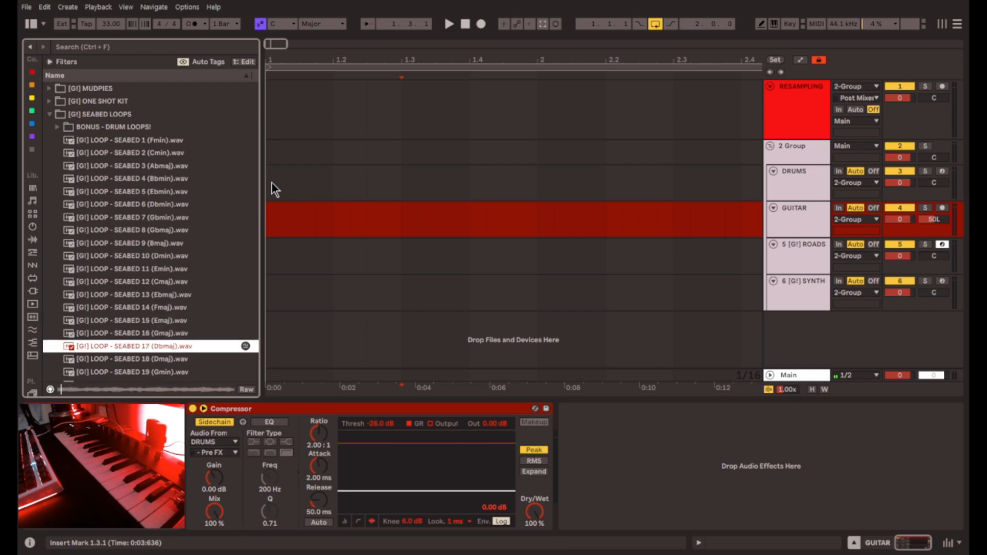
pyautogui.press('Down')
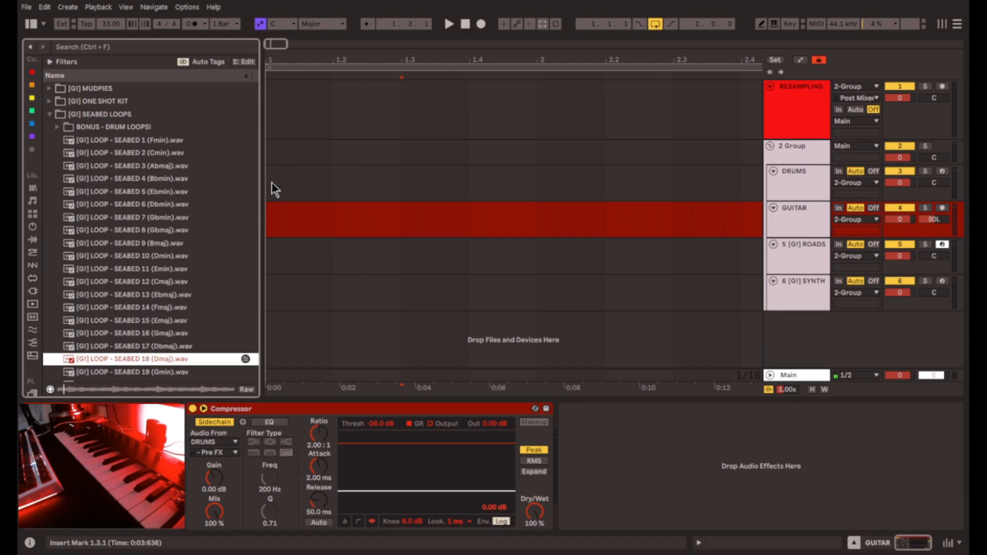
pyautogui.press('Down')
# Preview the SEABED 24 (Abmin) and SEABED 21 (Amaj) loops, and return focus to the GUITAR track
pyautogui.scroll(-3, 160, 216)
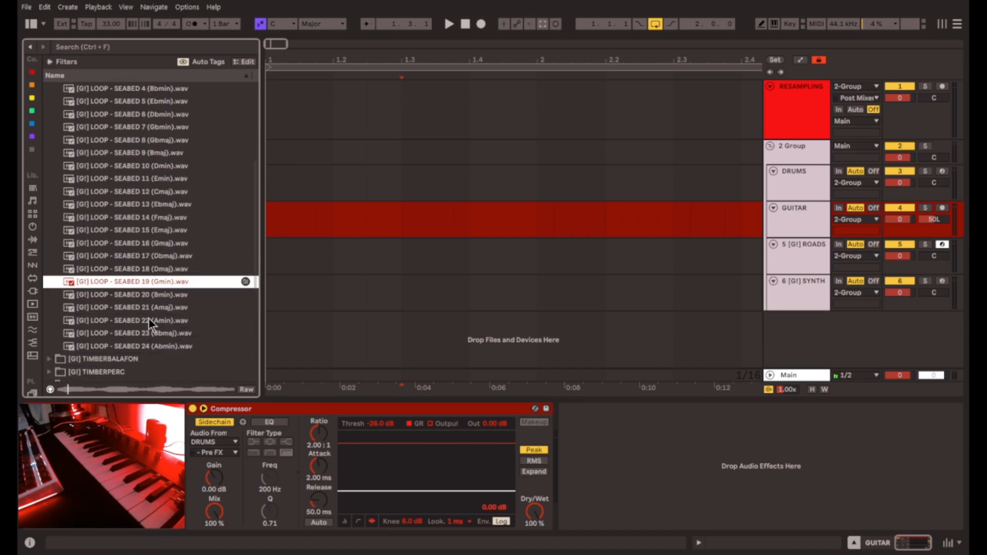
pyautogui.click(160, 346)
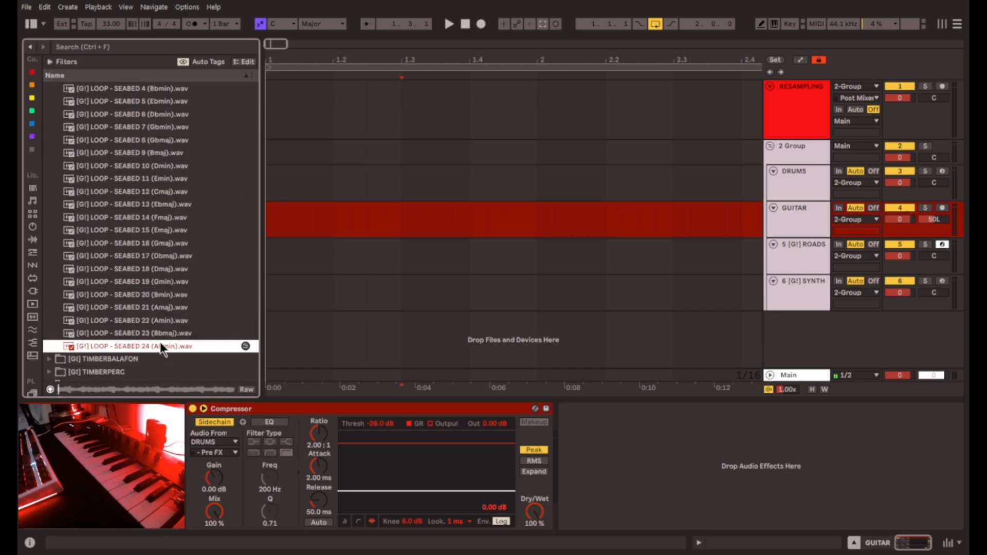
pyautogui.click(162, 309)
pyautogui.click(281, 220)
# Expand the BONUS - DRUM LOOPS! subfolder and preview its SEABED drum loops in order from 1 to 10
pyautogui.scroll(6, 186, 225)
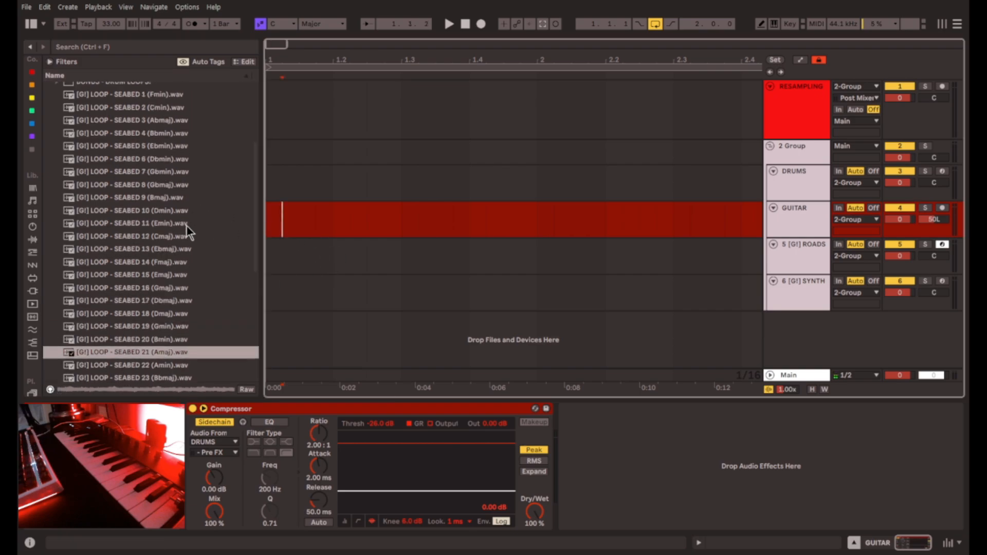
pyautogui.click(57, 217)
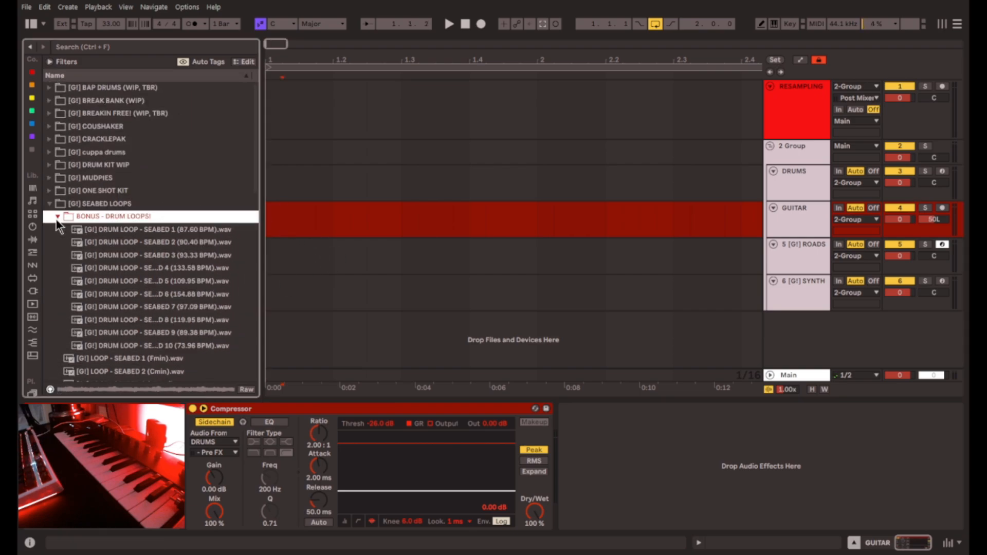
pyautogui.click(179, 231)
pyautogui.press('Down')
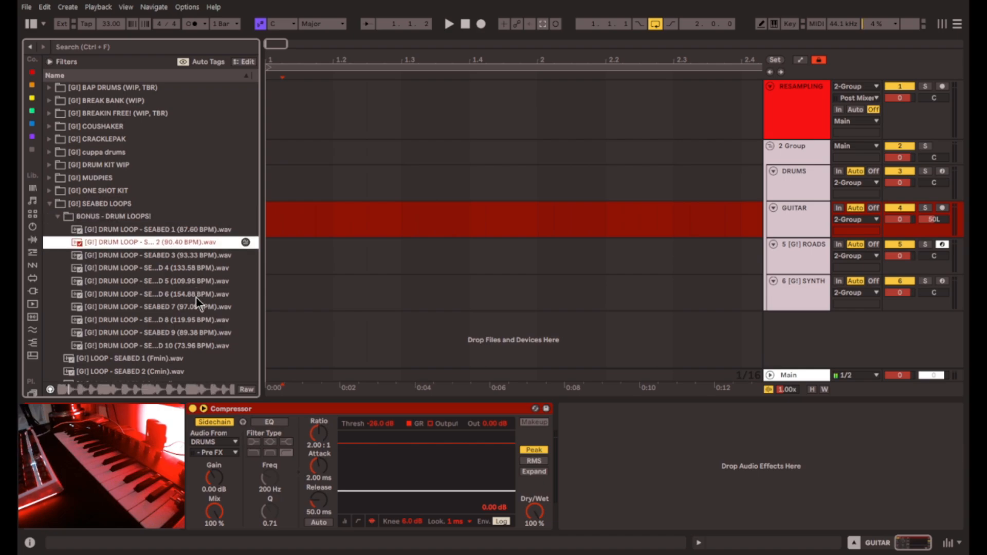
pyautogui.press('Down')
pyautogui.press('Down')
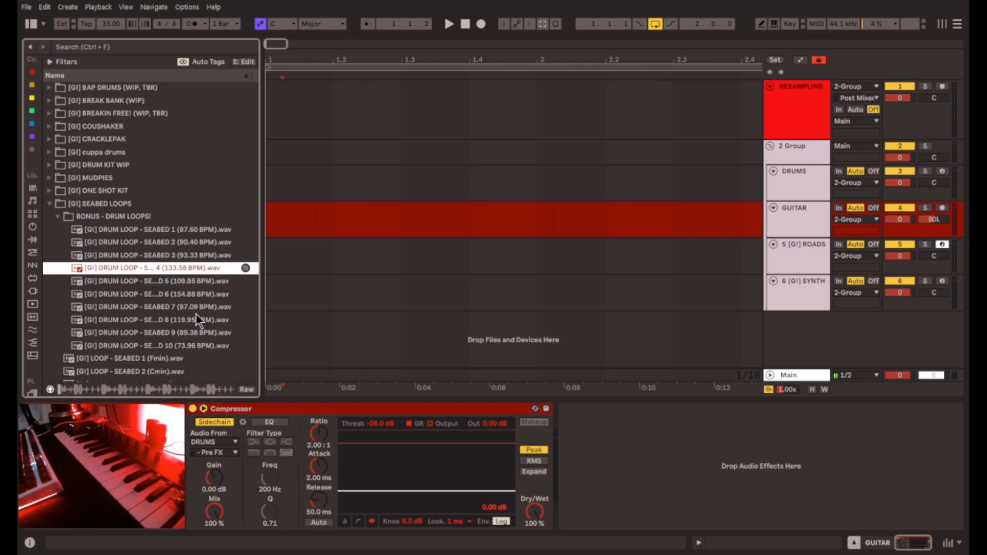
pyautogui.press('Down')
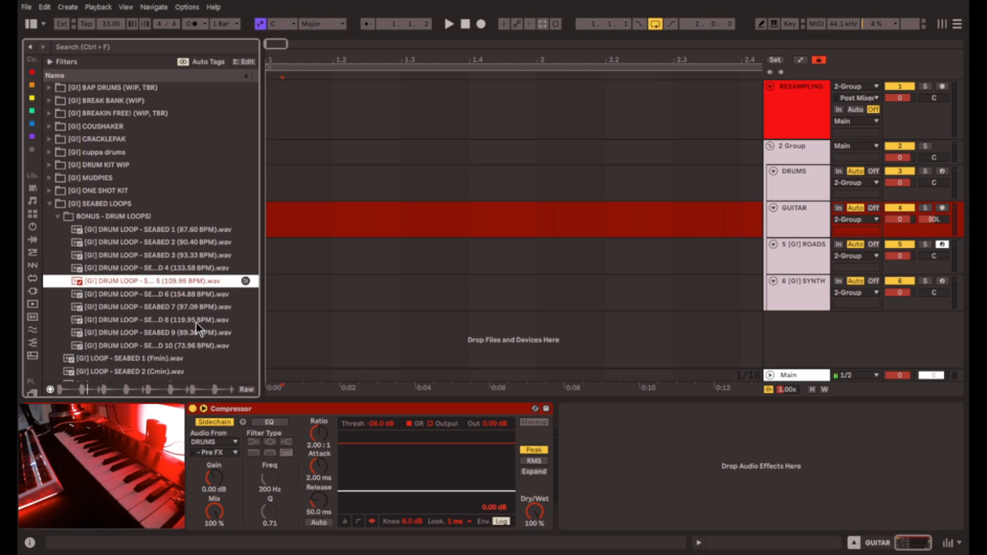
pyautogui.press('Down')
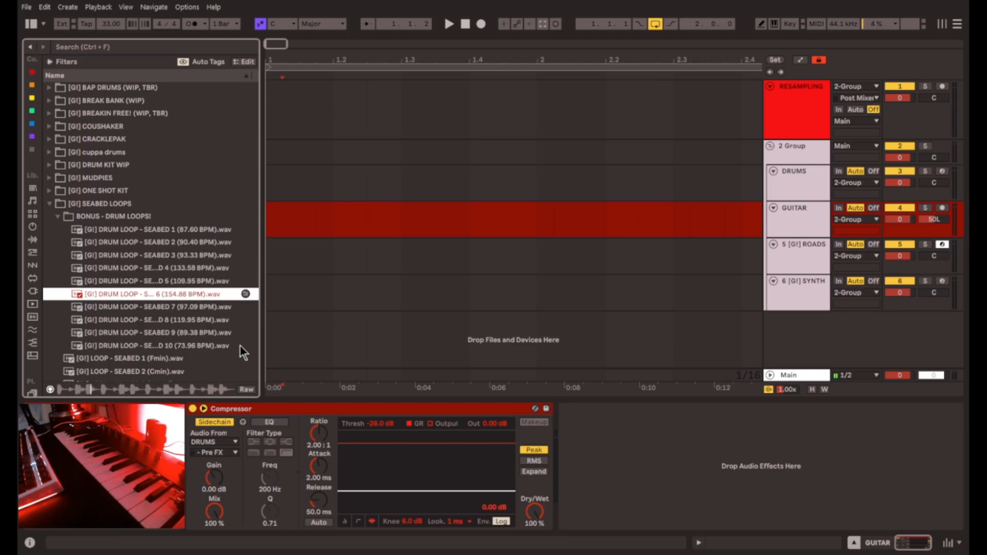
pyautogui.press('Down')
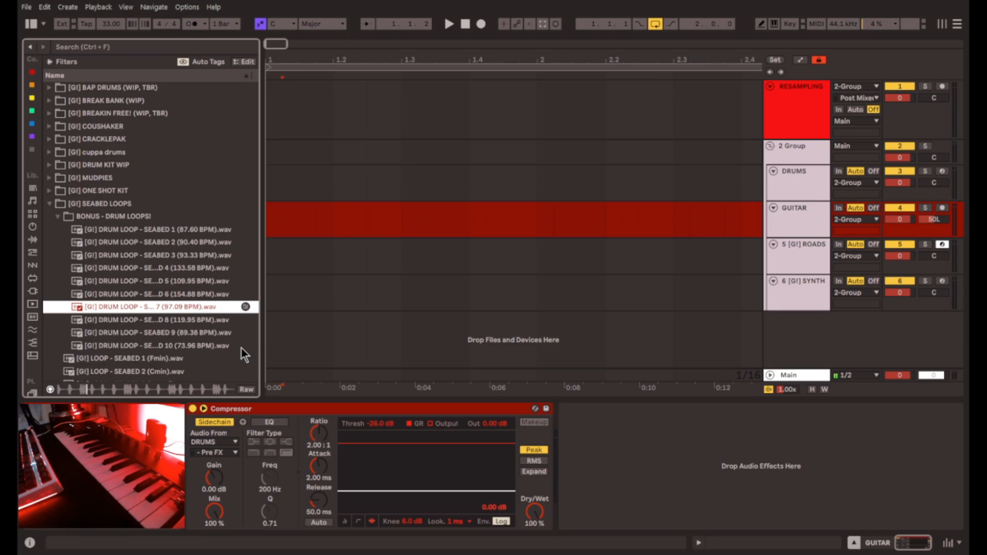
pyautogui.press('Down')
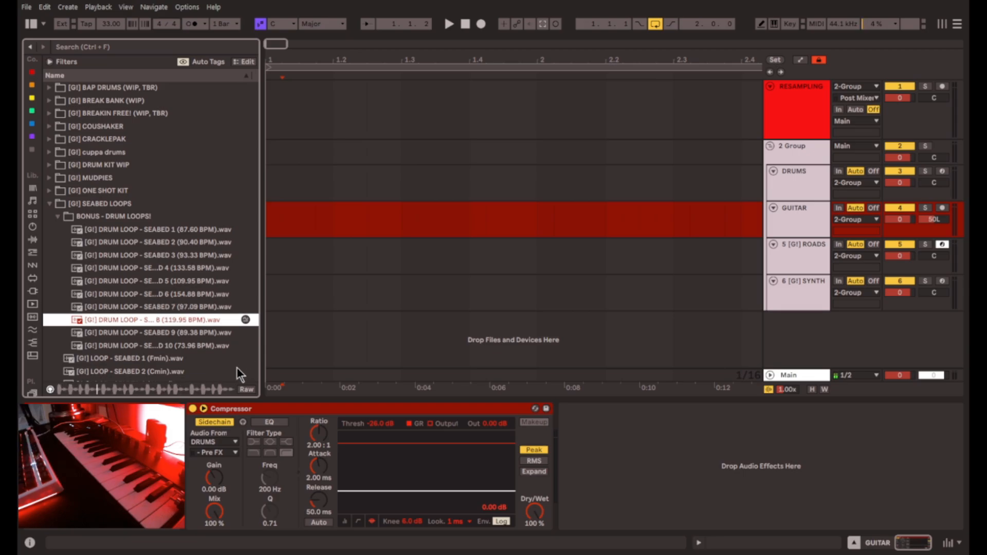
pyautogui.press('Down')
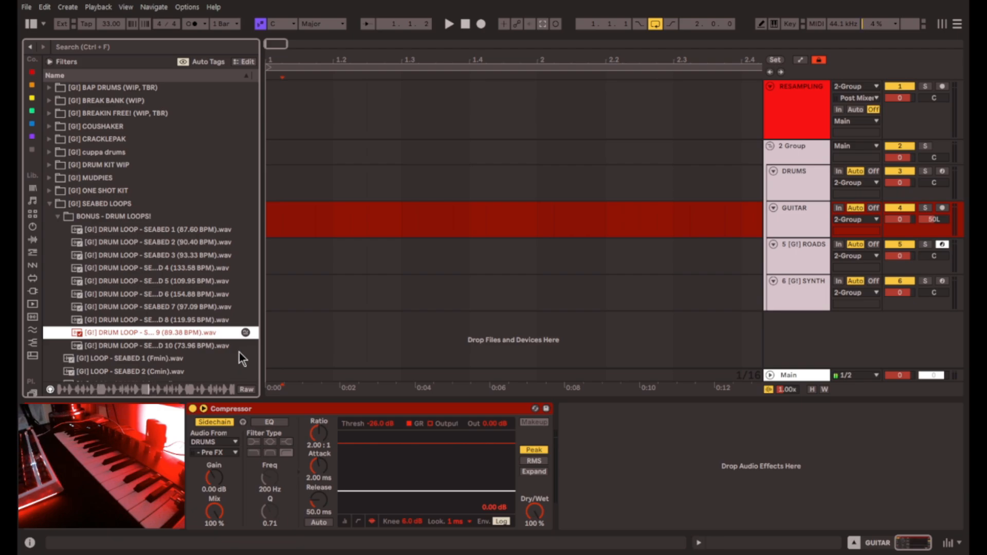
pyautogui.press('Down')
pyautogui.press('Down')
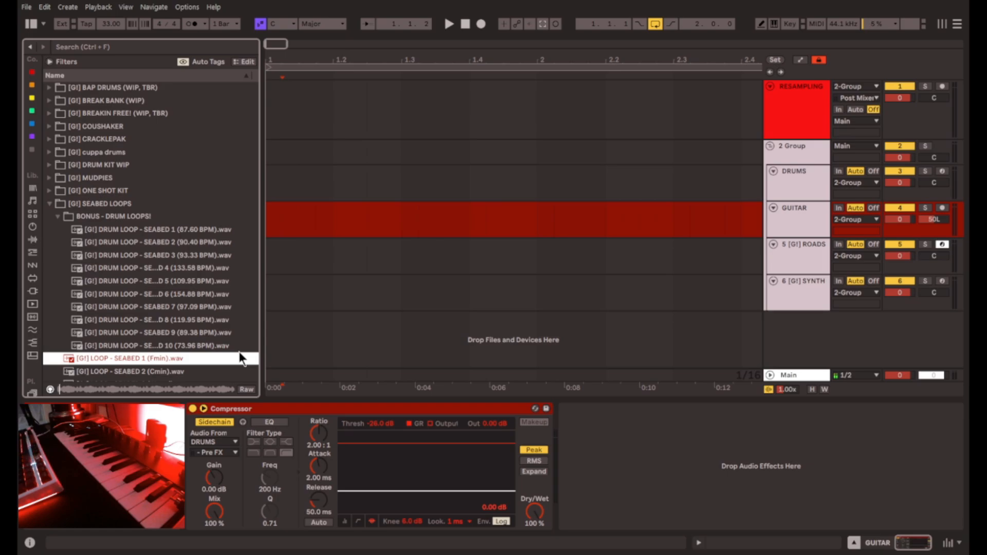
# Go back up through the bonus drum loops to SEABED 5 (109.95 BPM), and select the DRUMS track in the arrangement
pyautogui.press('Up')
pyautogui.press('Up')
pyautogui.press('Up')
pyautogui.press('Up')
pyautogui.press('Up')
pyautogui.press('Up')
pyautogui.click(375, 194)
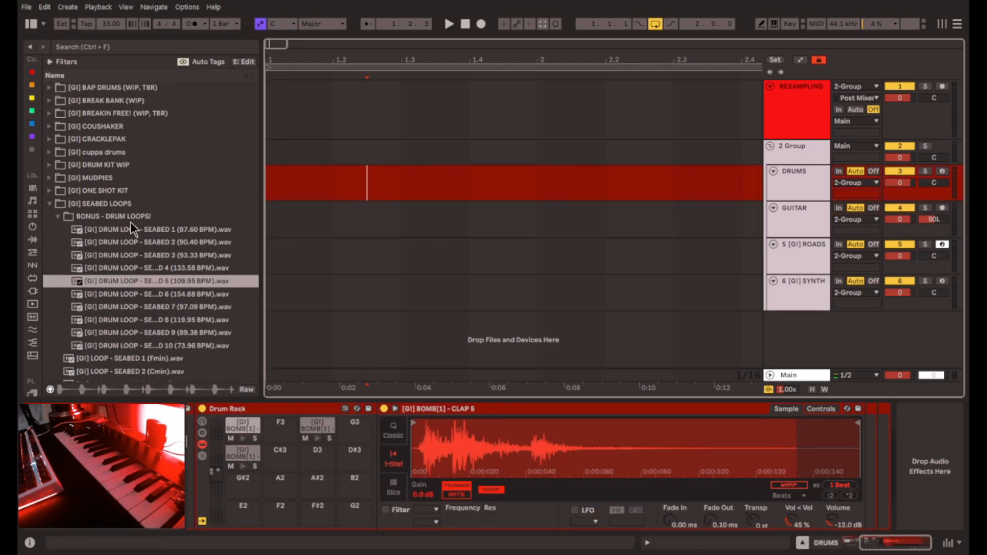
# Collapse the BONUS - DRUM LOOPS! subfolder and its parent [G!] SEABED LOOPS folder
pyautogui.click(171, 217)
pyautogui.press('Left')
pyautogui.press('Left')
pyautogui.press('Left')
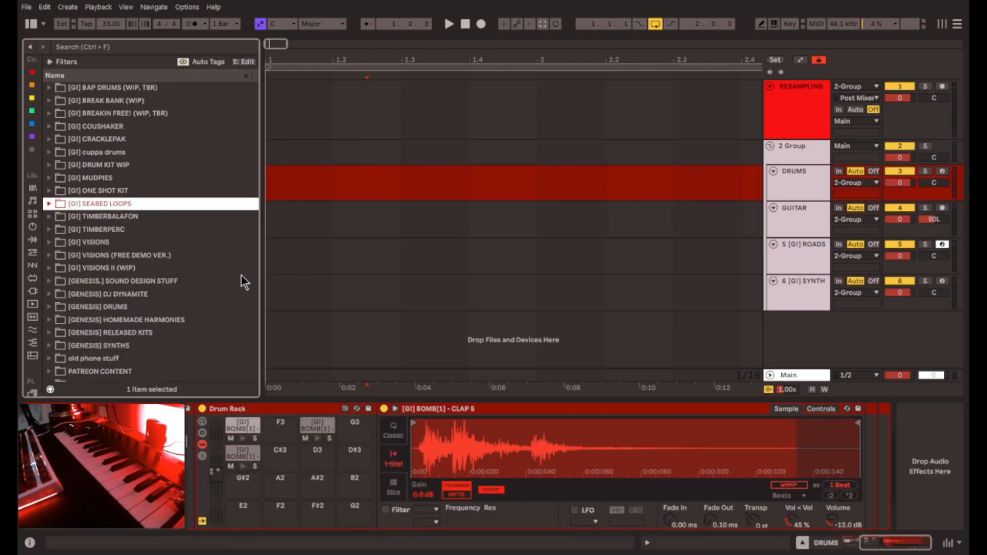